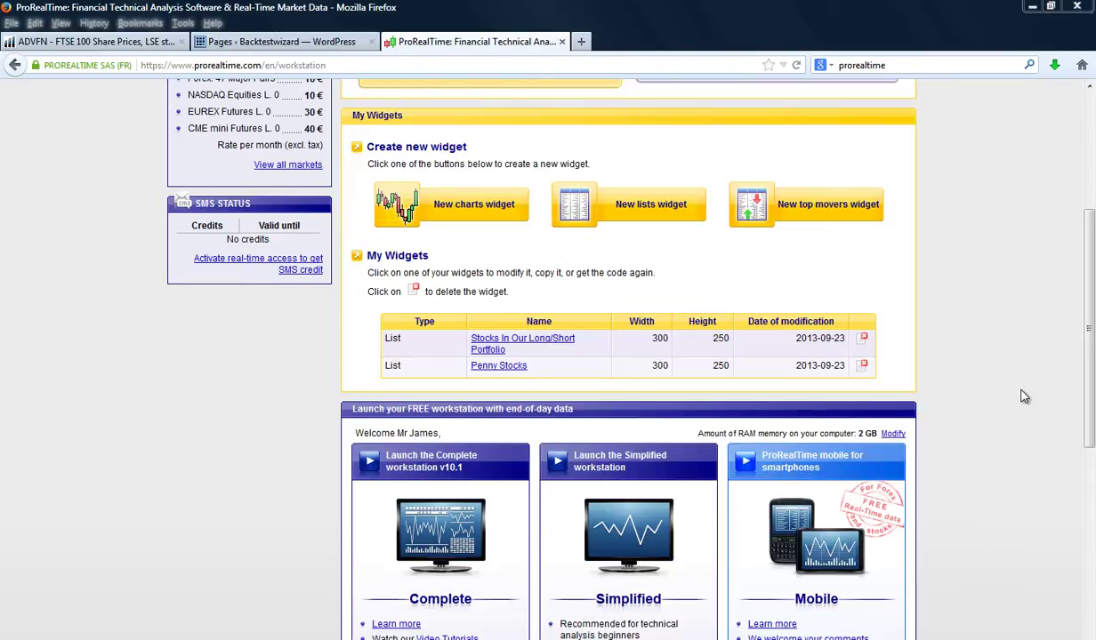
Launch the free ProRealTime Complete workstation v10.1 from the workstation page in Firefox
left_click_drag(1091, 307, 1090, 196)
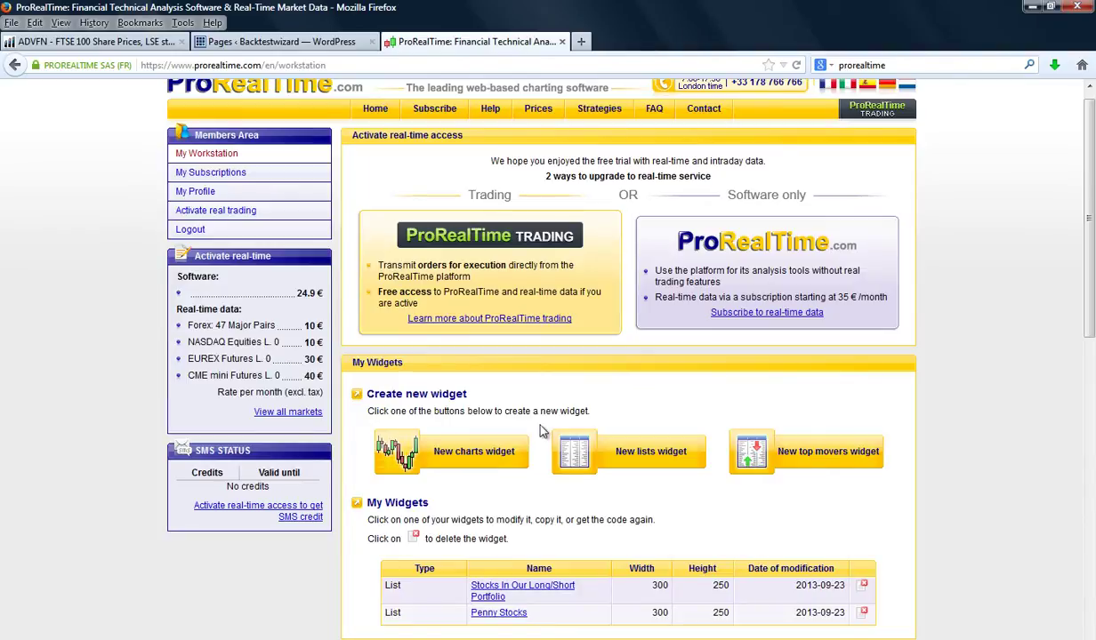
scroll(917, 373, "down", 5)
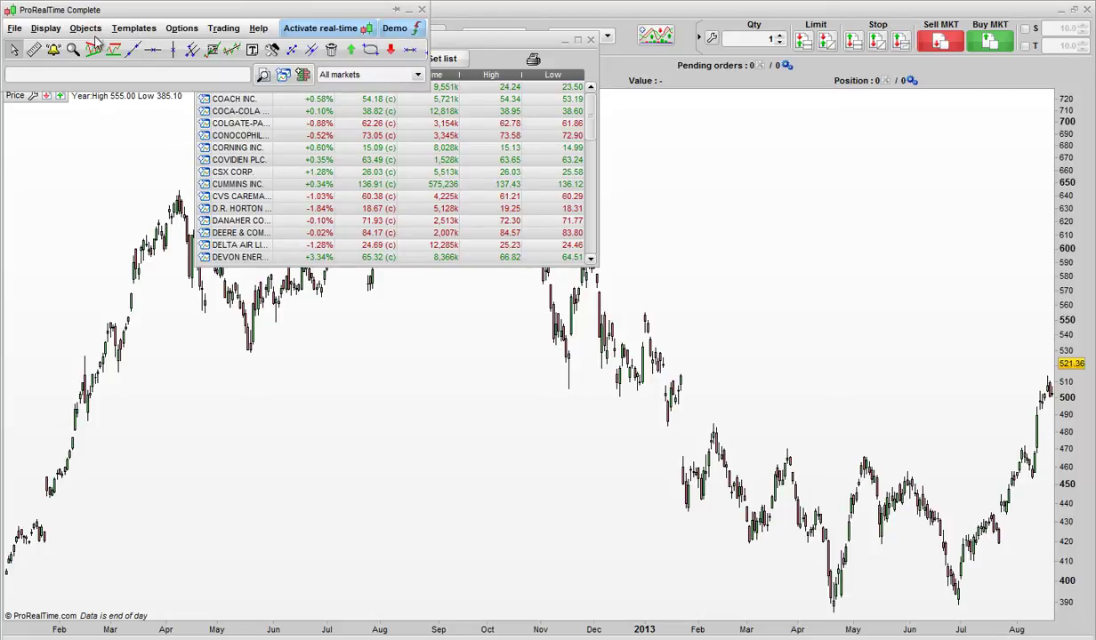
Open the ProScreener window from Display and bring up the Set ProScreener management dialog
left_click(47, 29)
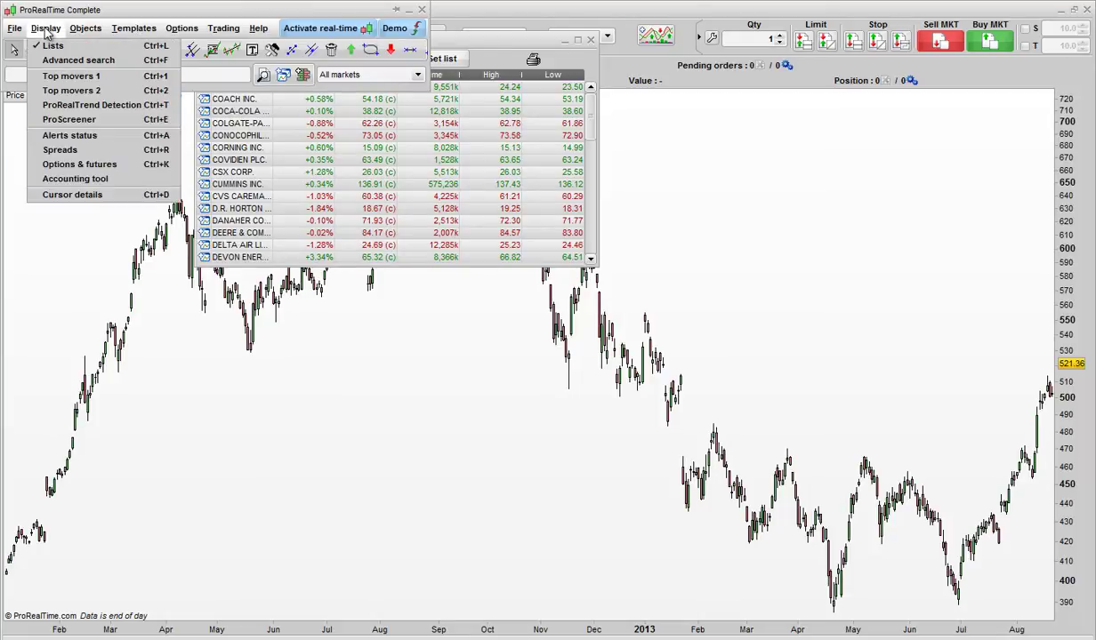
left_click(82, 122)
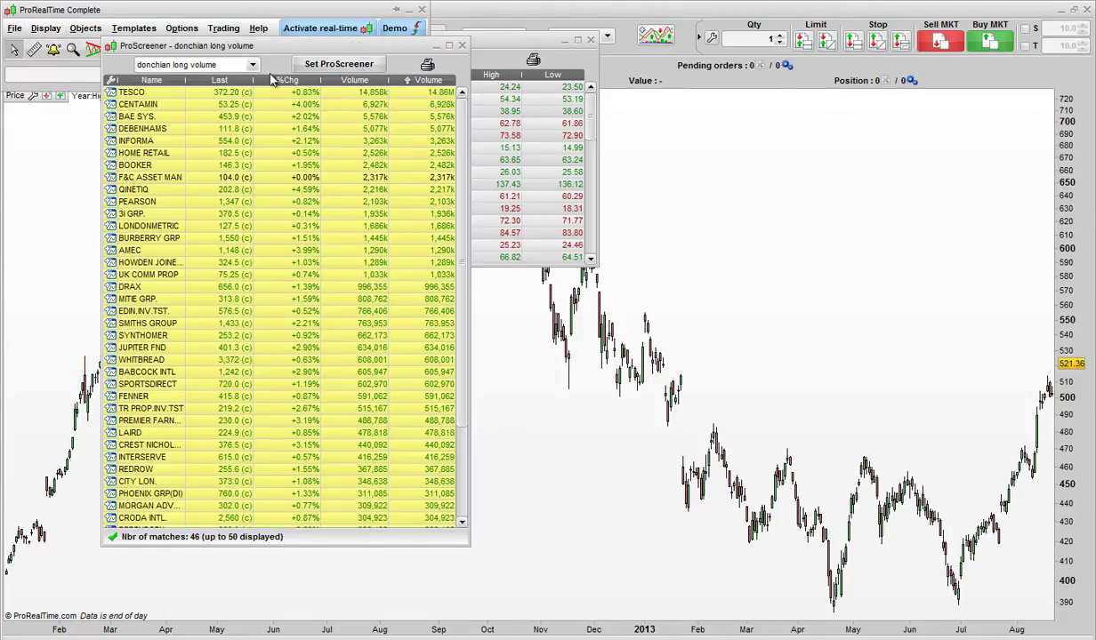
left_click(243, 66)
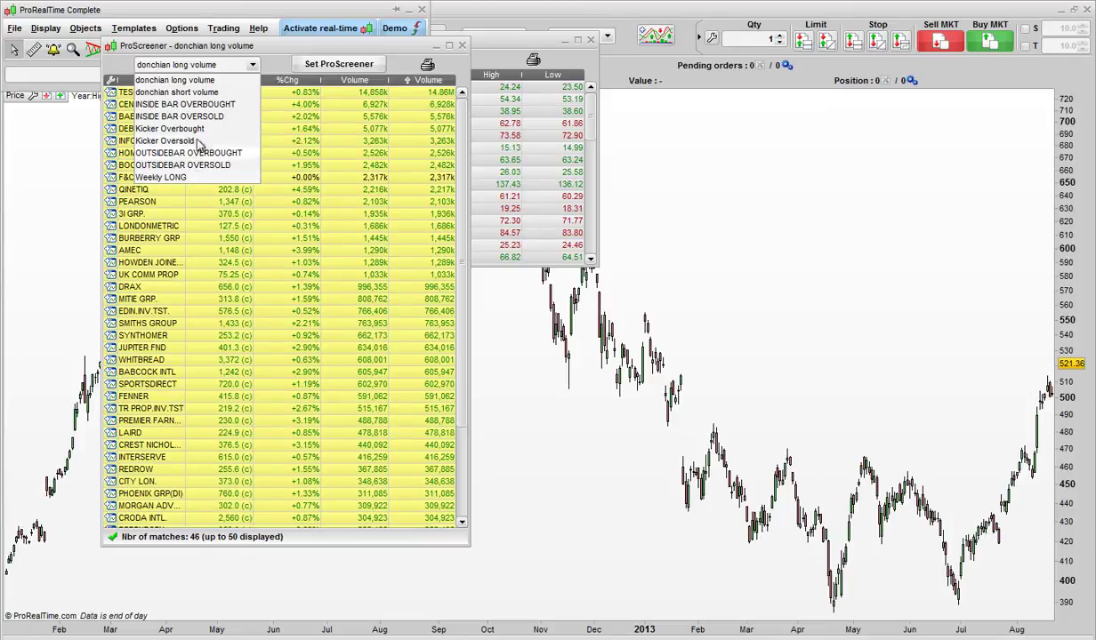
left_click(340, 65)
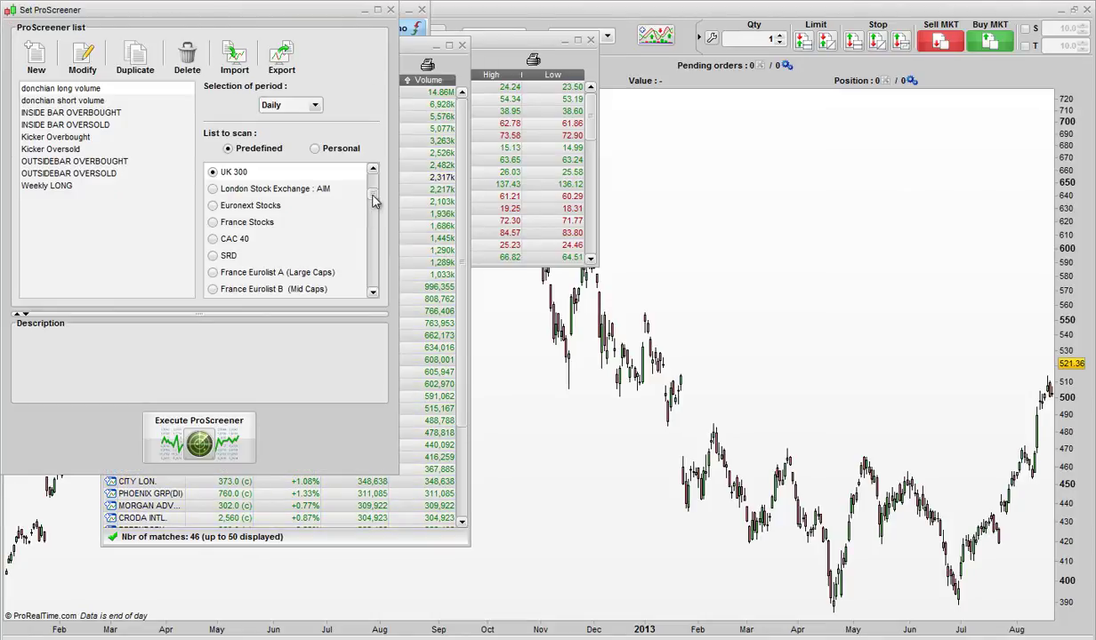
scroll(369, 191, "up", 3)
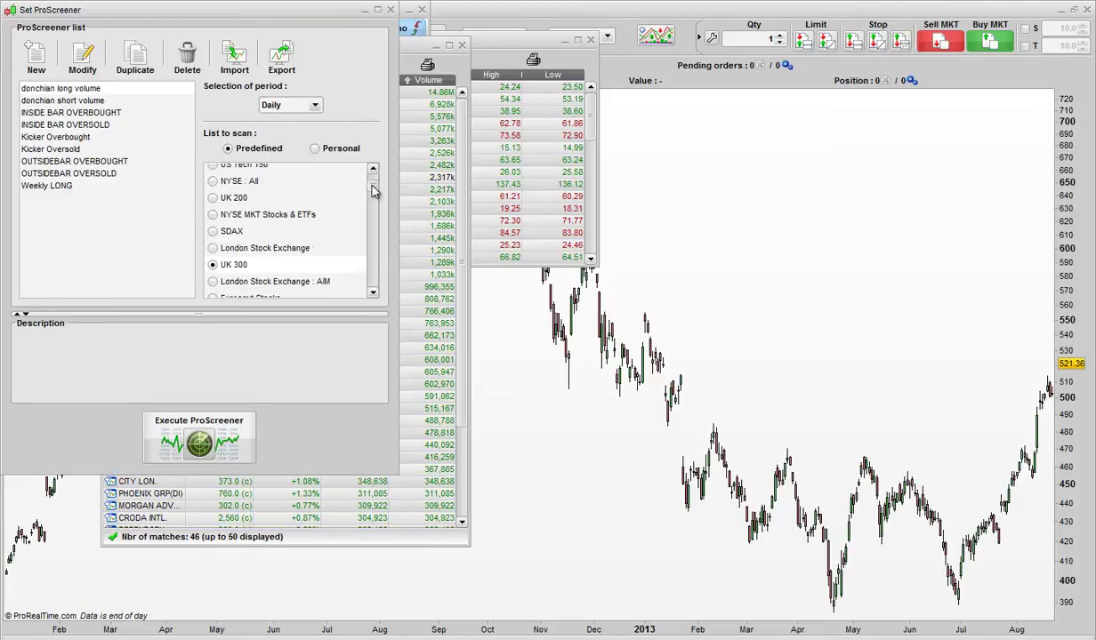
Create a new screener and rename it from MyScreener(1) to 'Inside Bar patterns'
left_click(38, 62)
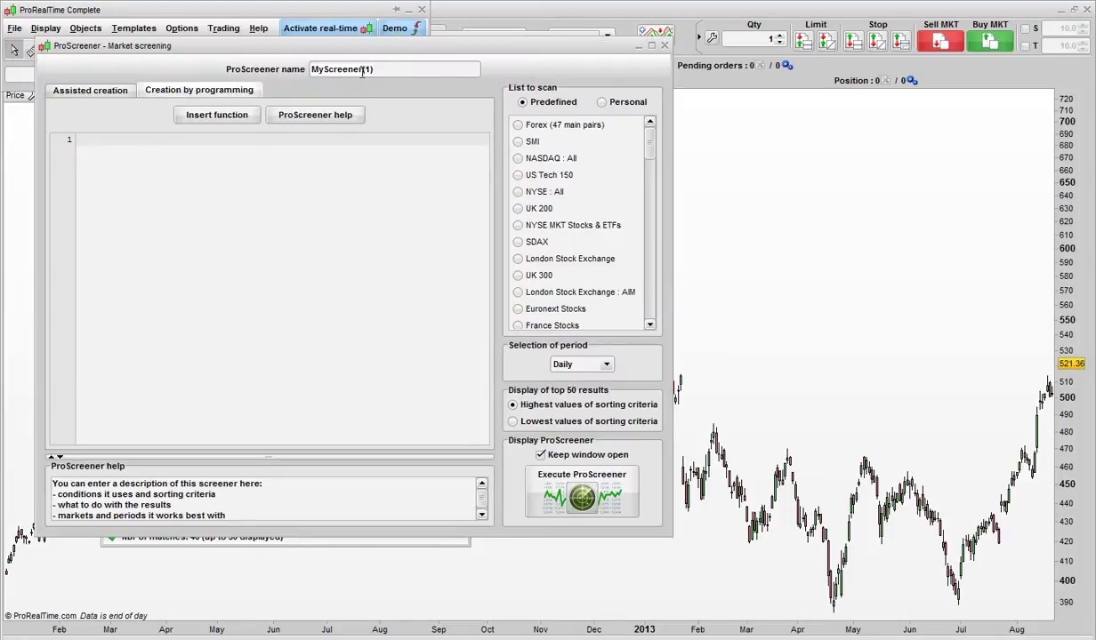
key("Home")
key("shift+End")
key("Delete")
type("Inside Bar patterns")
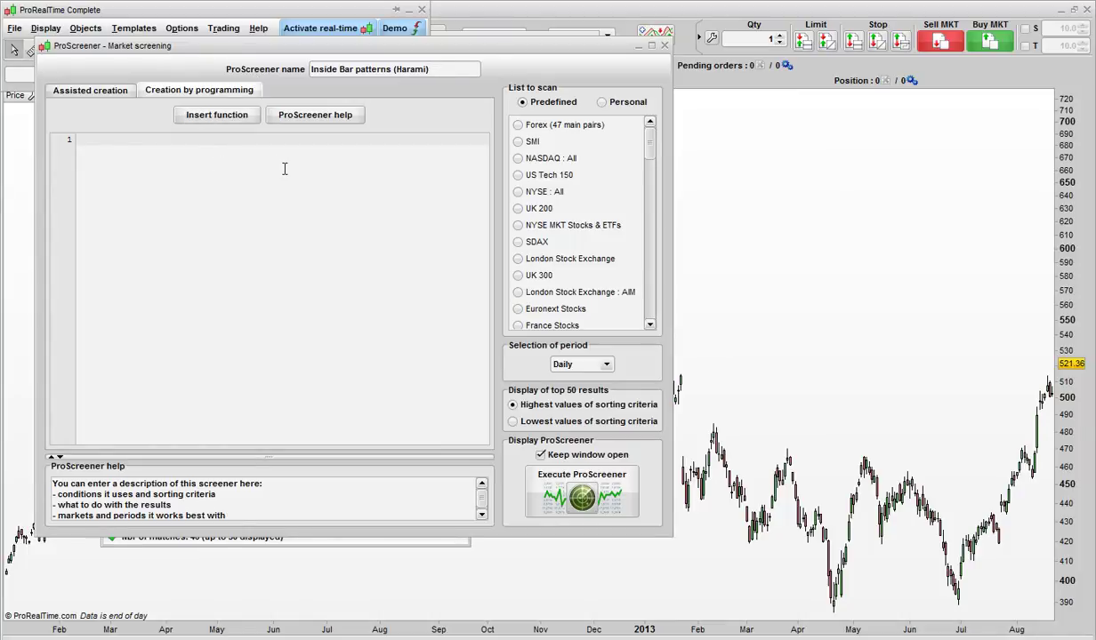
In assisted creation, add Condition 0 on the AAPL price chart, defaulting to Price 1 >= Price 1
left_click(78, 92)
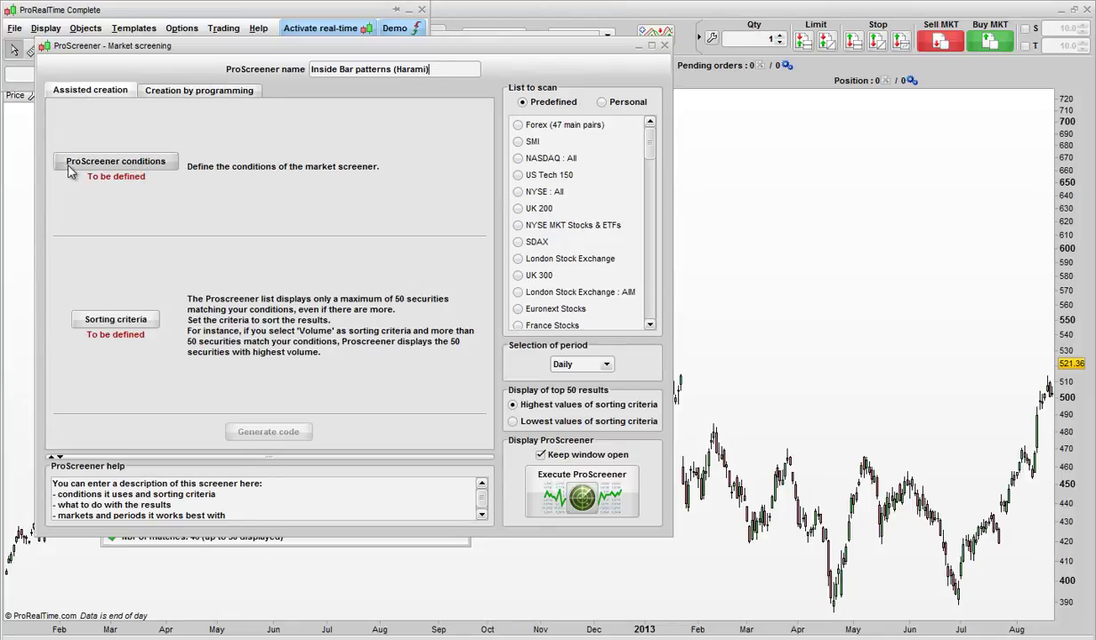
left_click(135, 164)
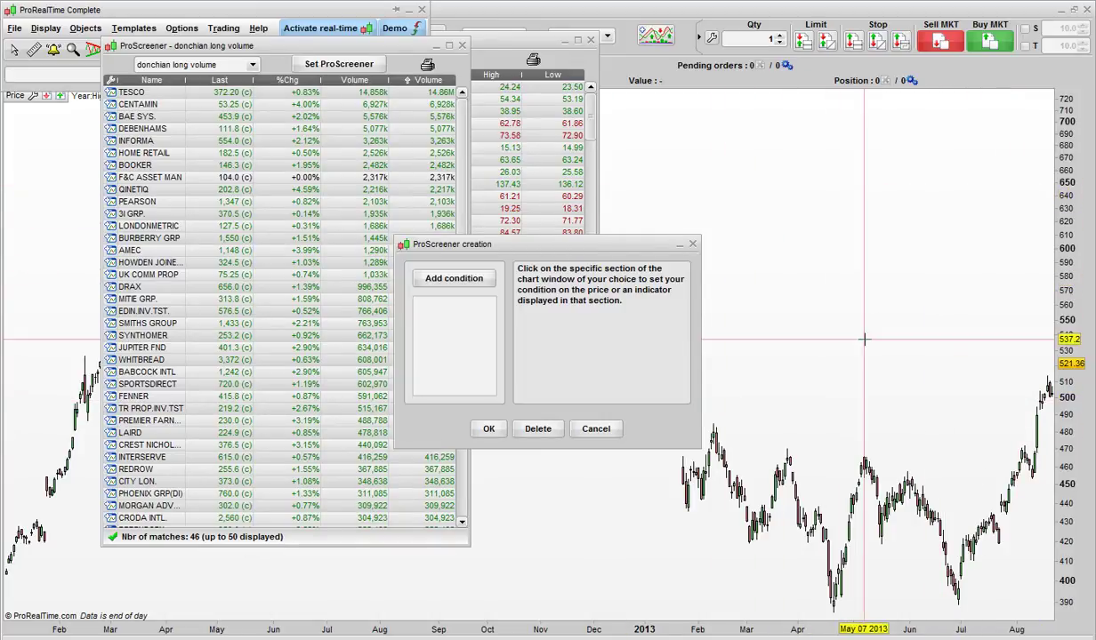
left_click(461, 282)
left_click(857, 266)
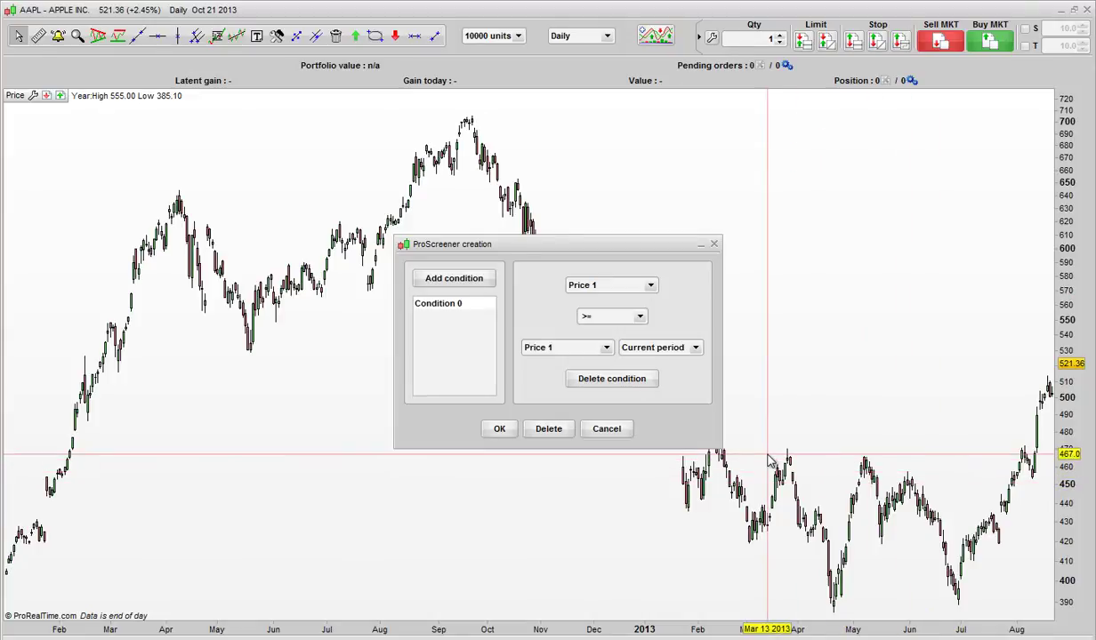
scroll(770, 460, "up", 2)
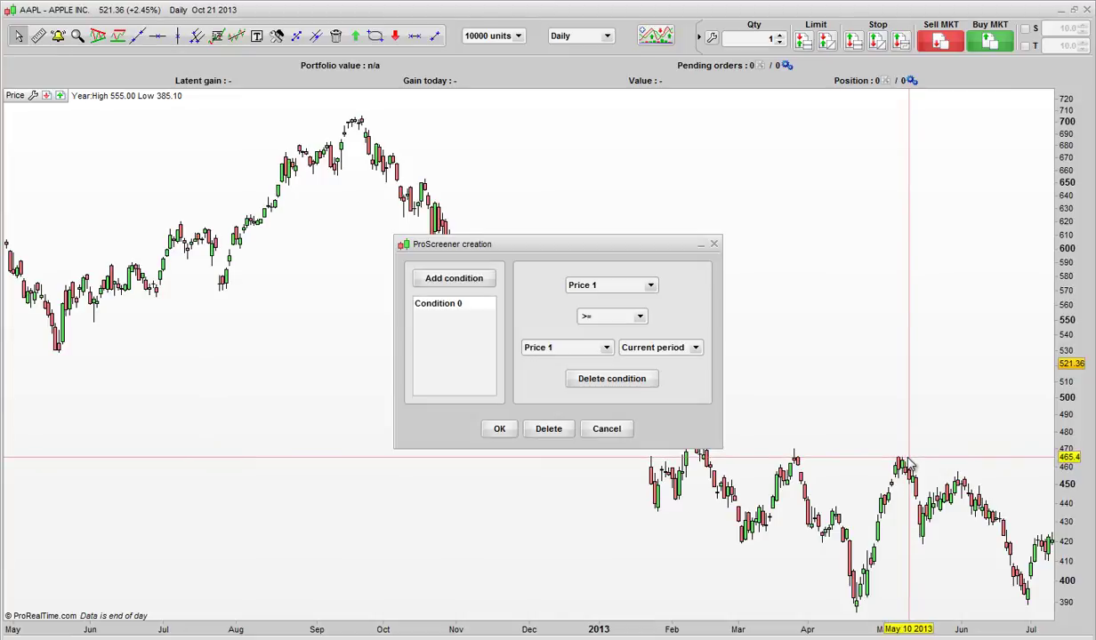
mouse_move(910, 465)
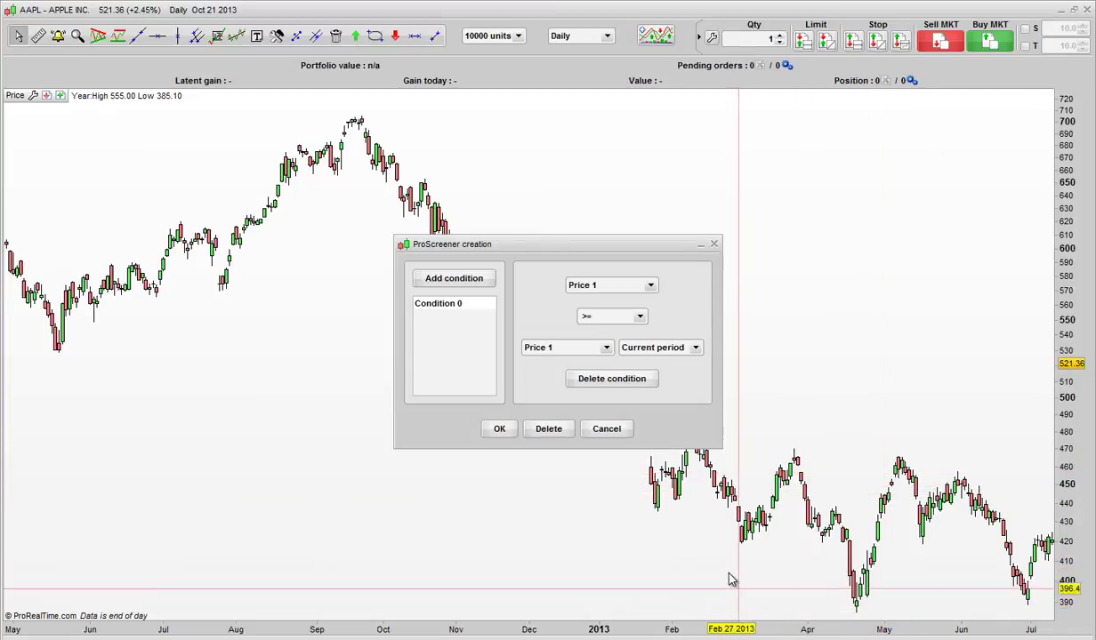
scroll(726, 574, "up", 2)
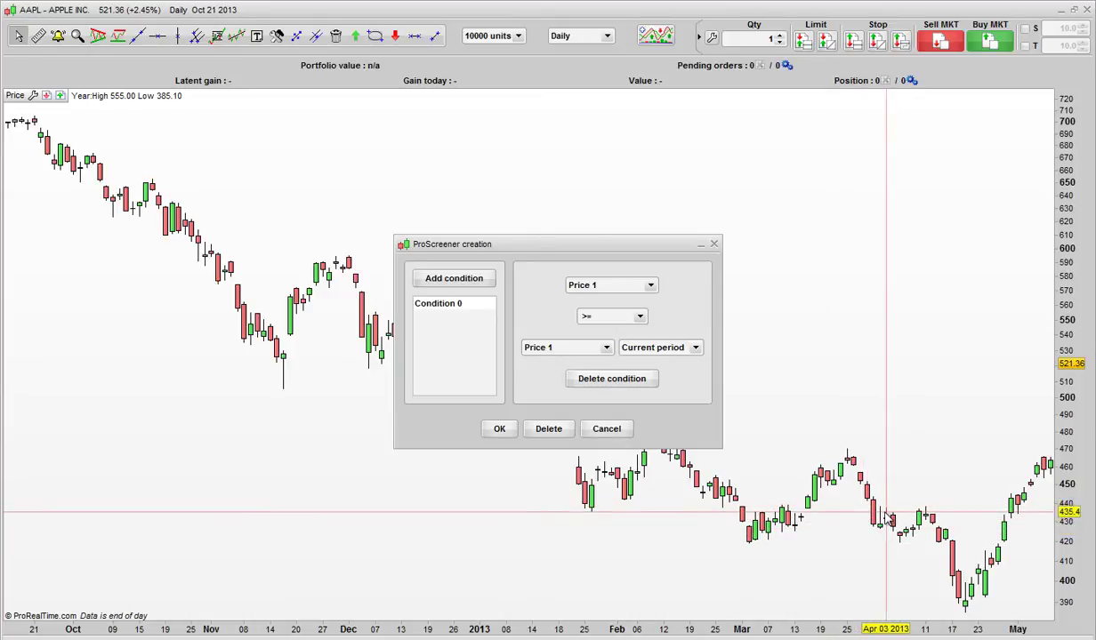
scroll(887, 520, "down", 2)
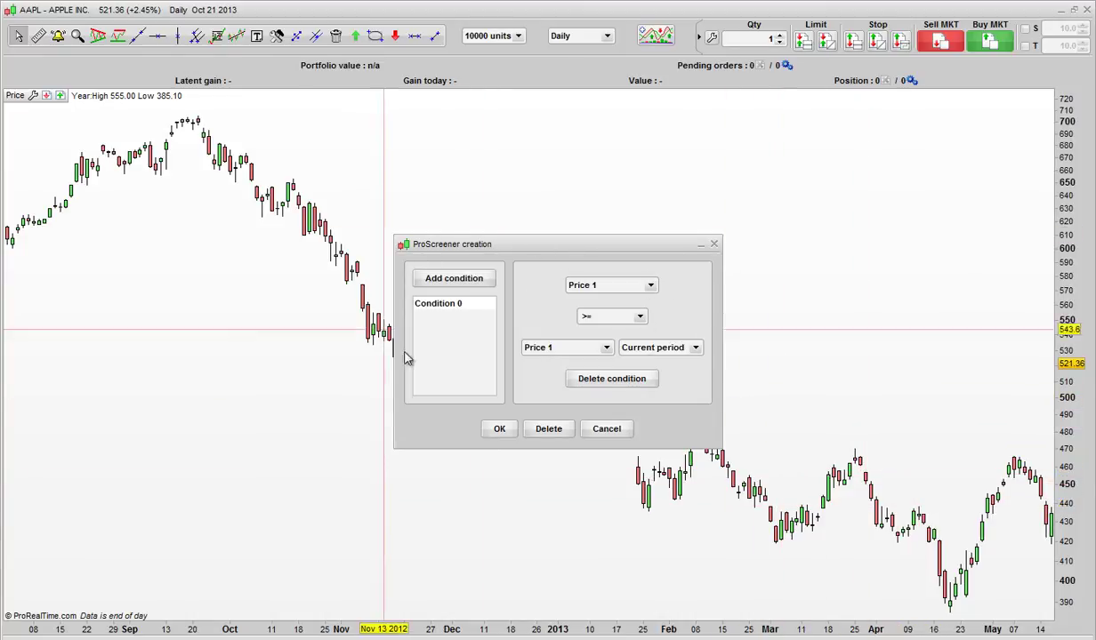
Set Condition 0 to Today's high < Yesterday's high and confirm it
left_click(651, 287)
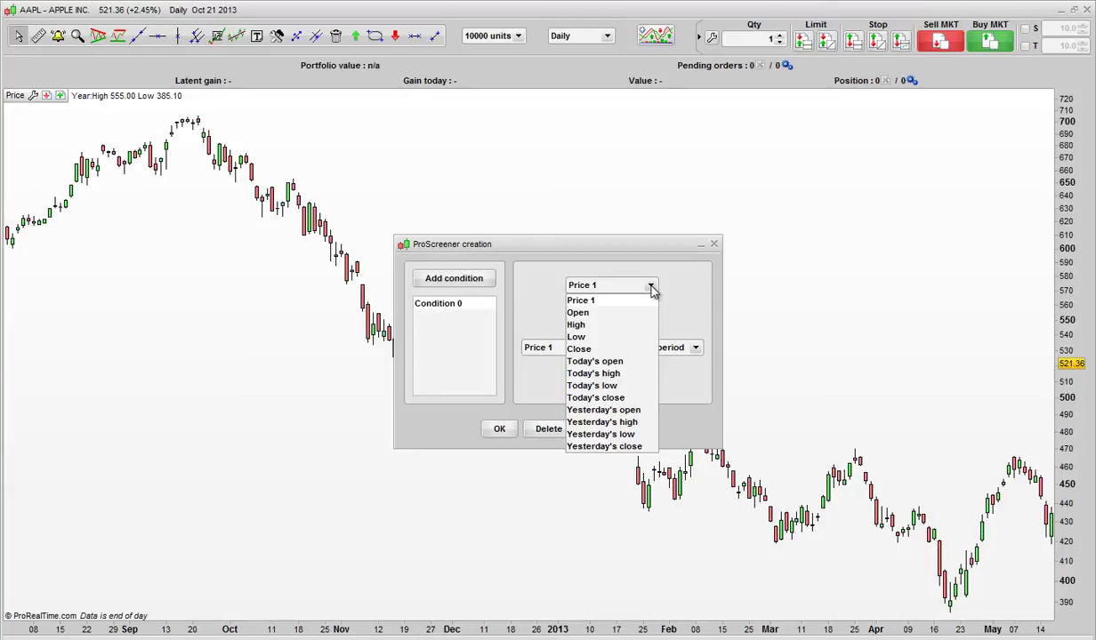
left_click(620, 375)
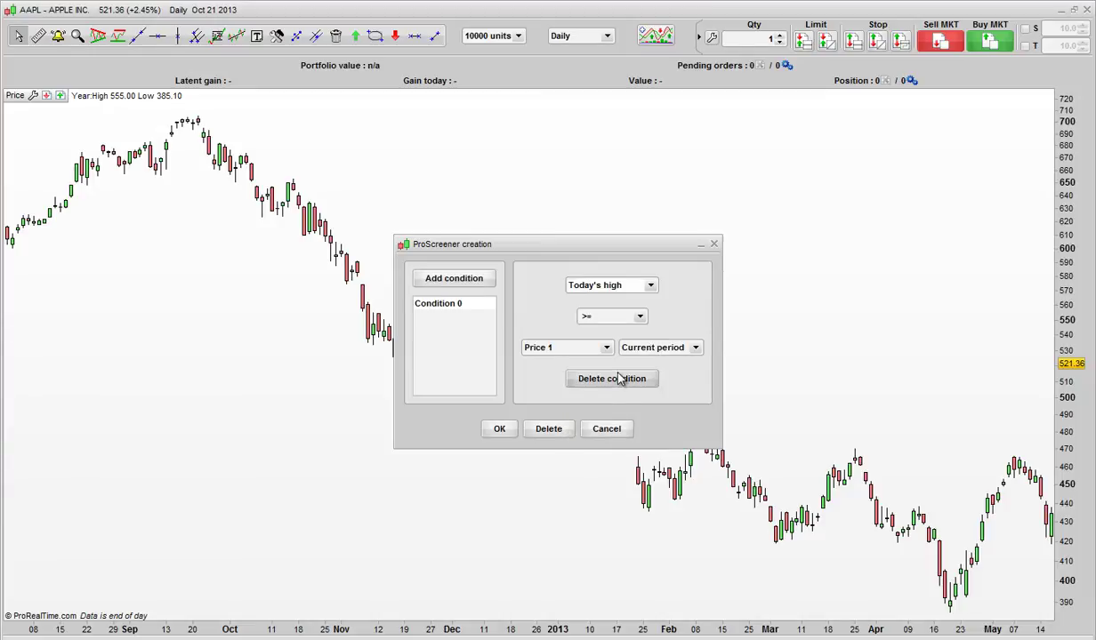
left_click(640, 319)
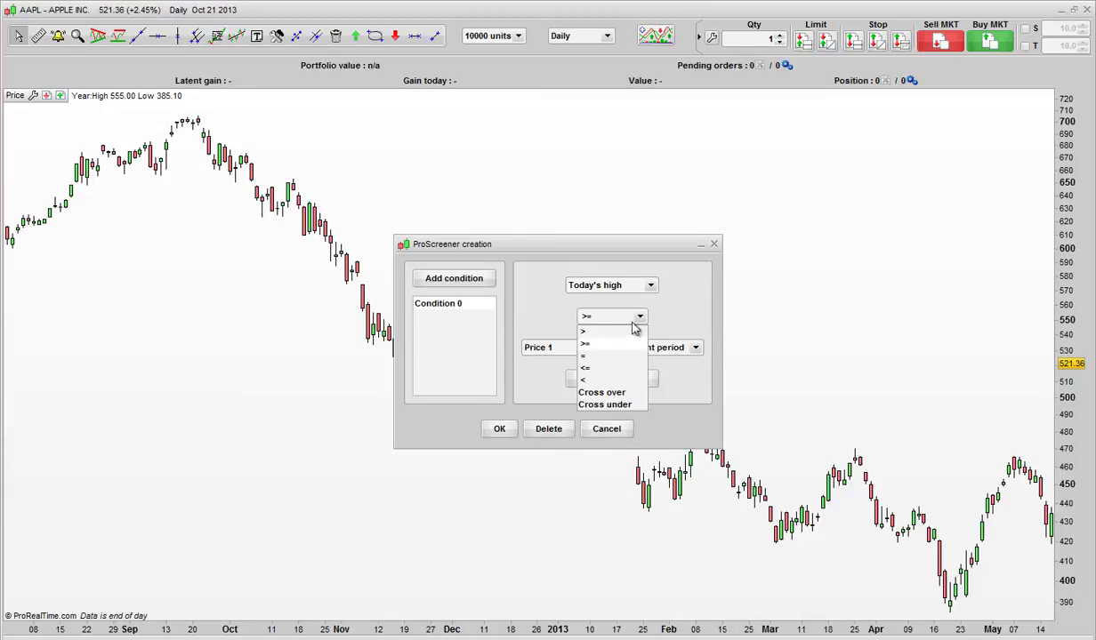
left_click(591, 381)
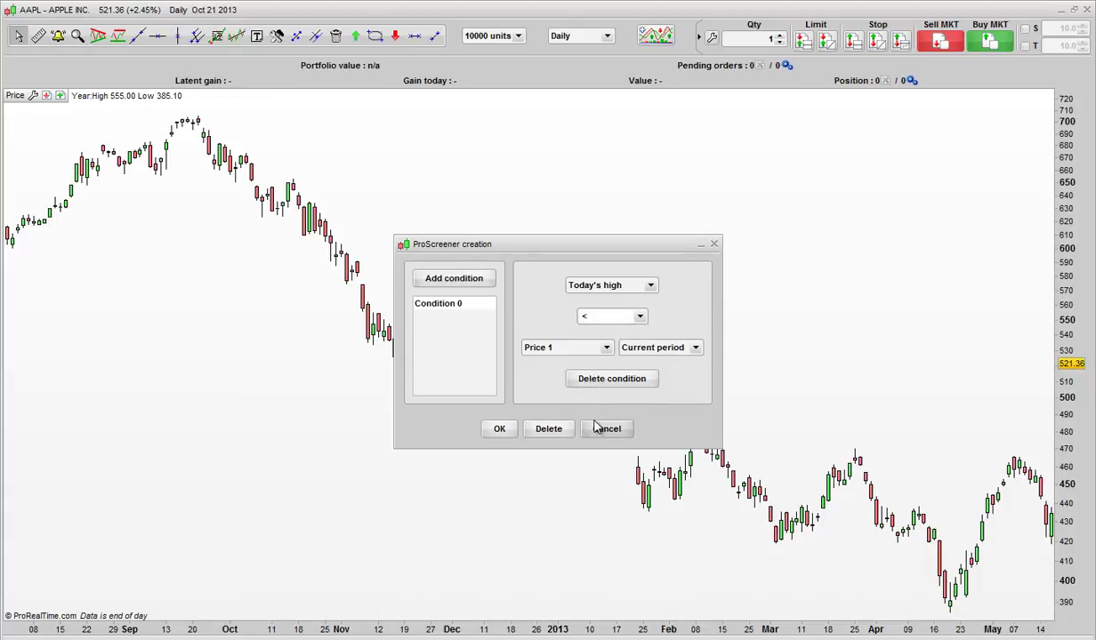
left_click(606, 348)
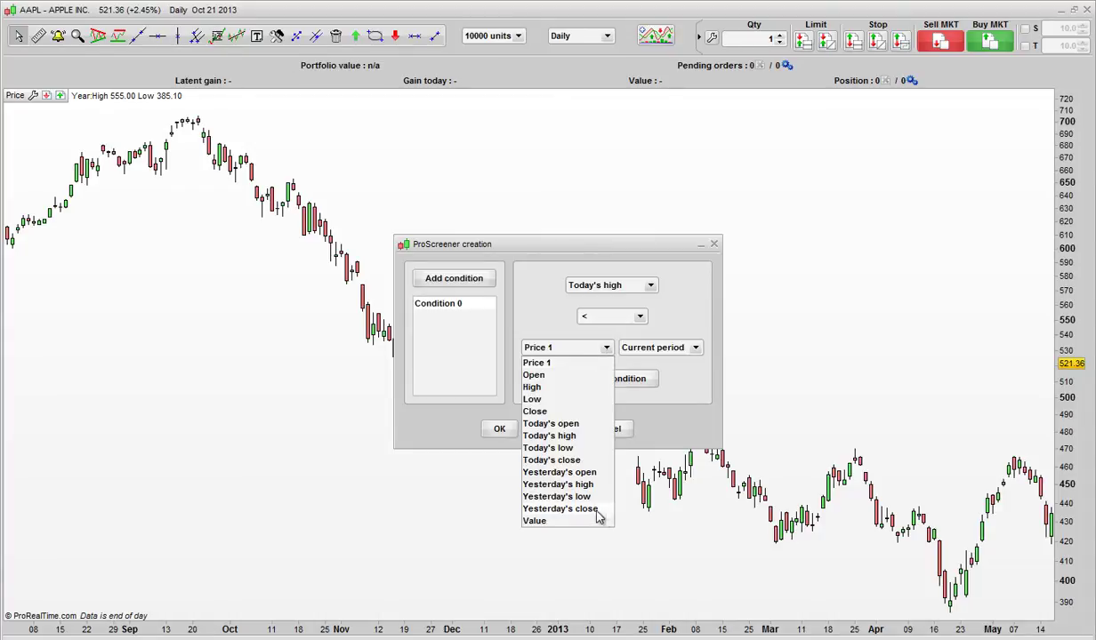
left_click(573, 485)
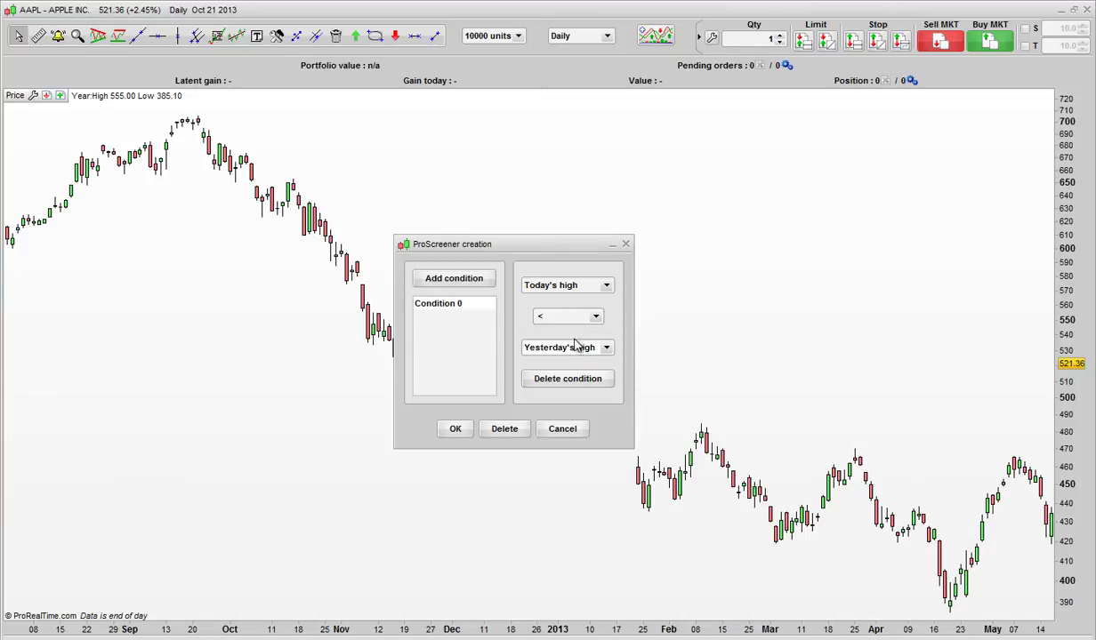
left_click(456, 432)
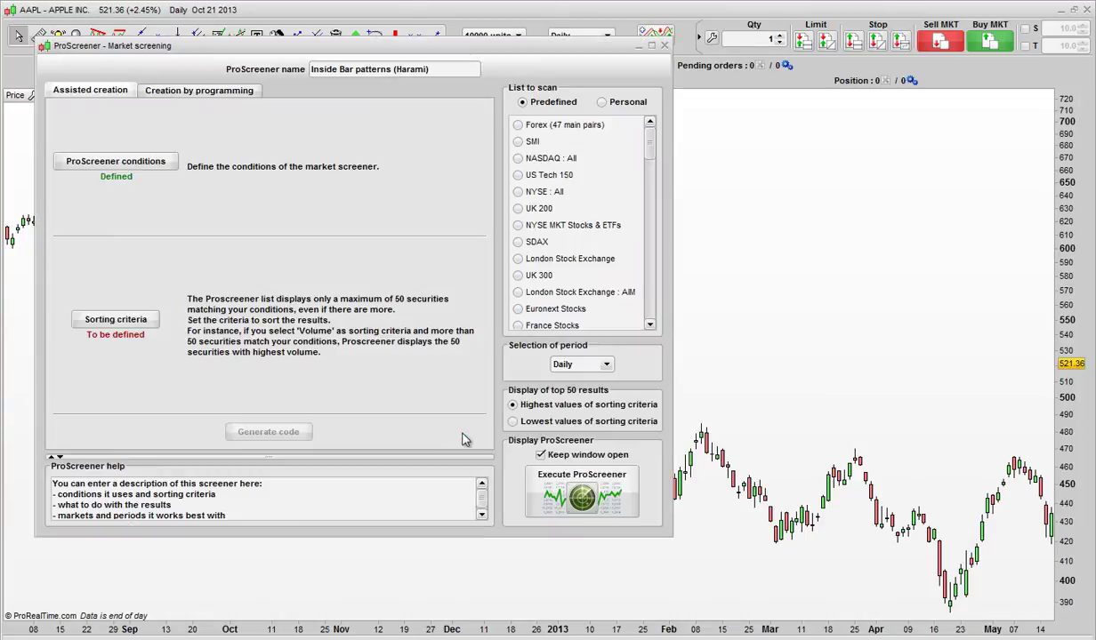
Add Condition 1 on the price chart, Today's low > Yesterday's low, and confirm the conditions
left_click(124, 169)
left_click(501, 281)
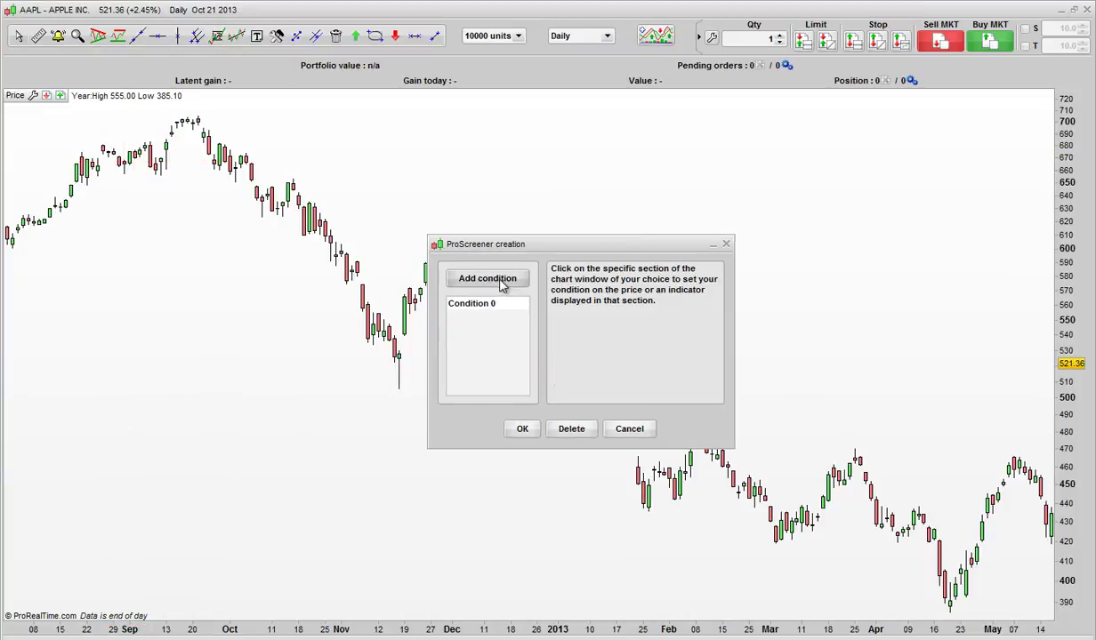
left_click(811, 277)
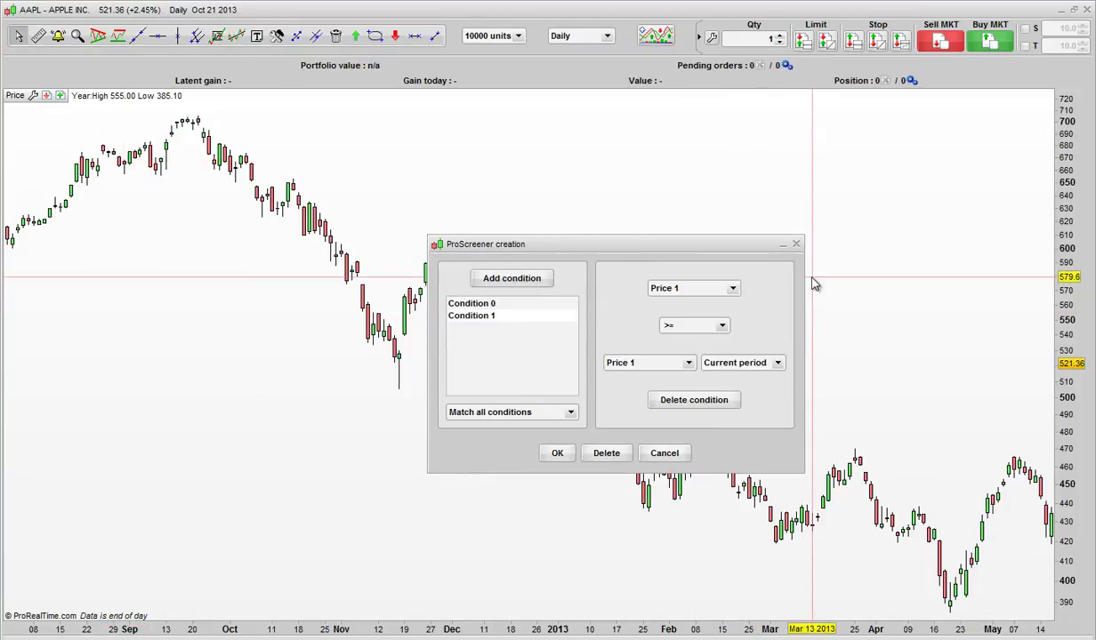
left_click(731, 289)
left_click(663, 389)
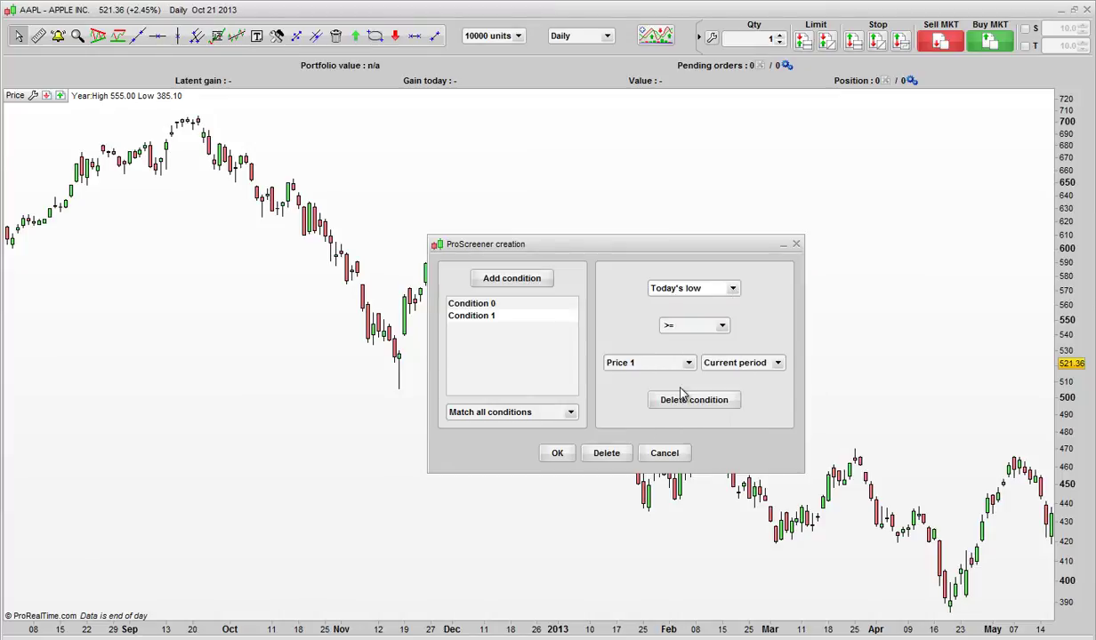
left_click(722, 328)
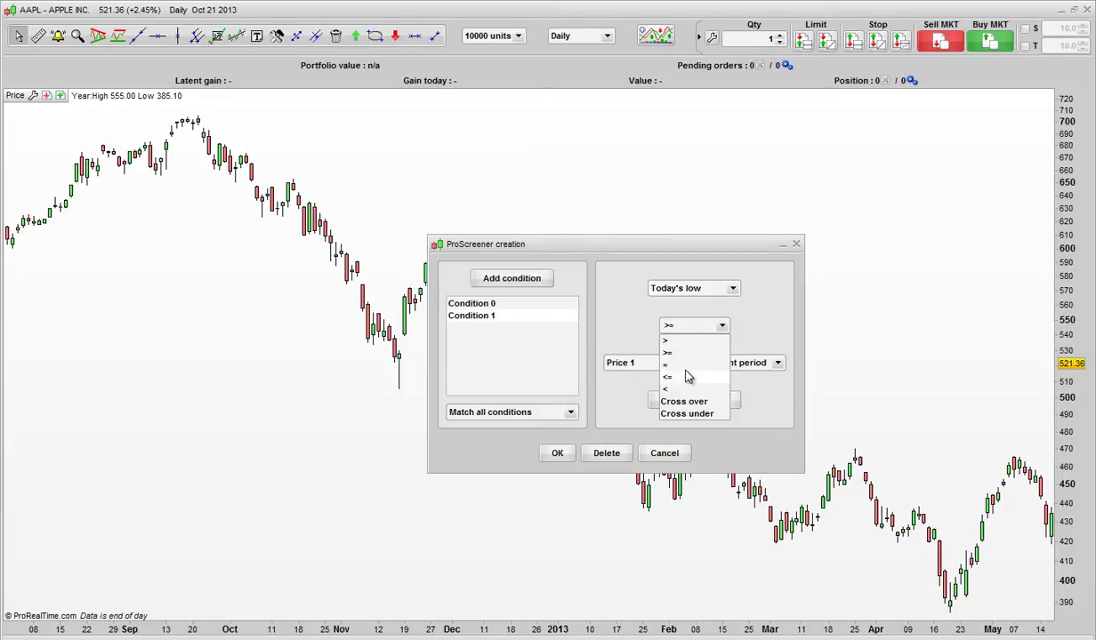
left_click(681, 341)
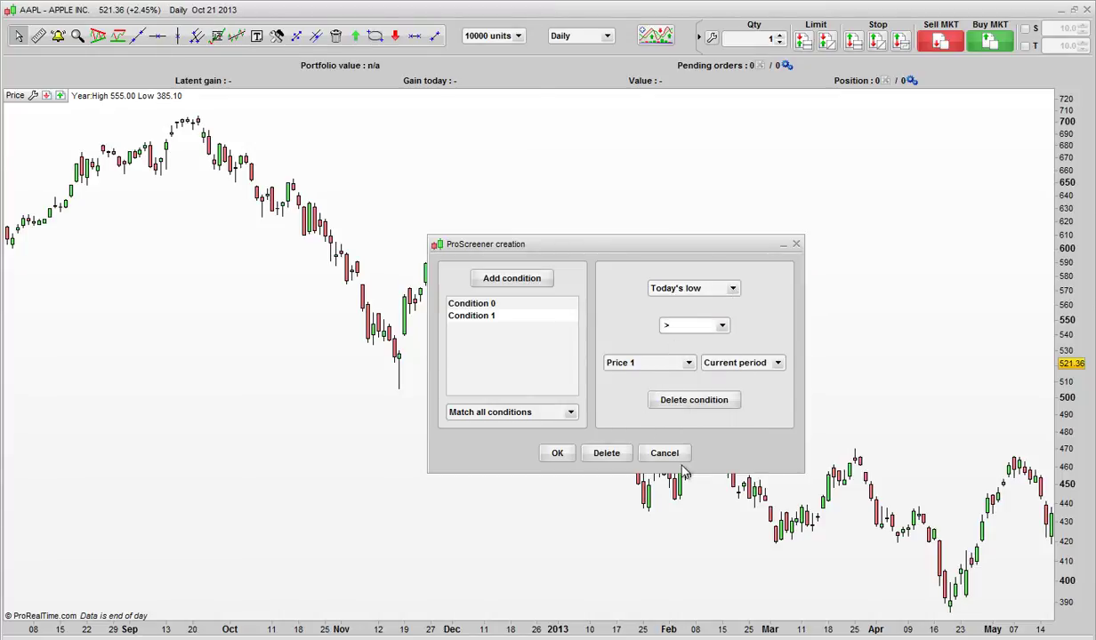
left_click(686, 363)
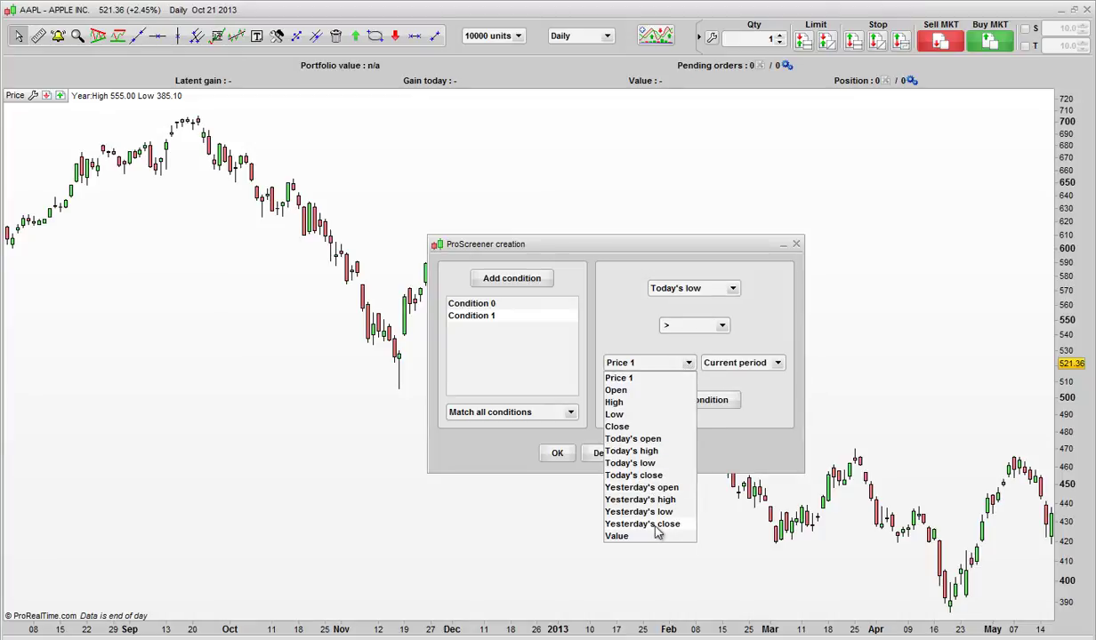
left_click(633, 510)
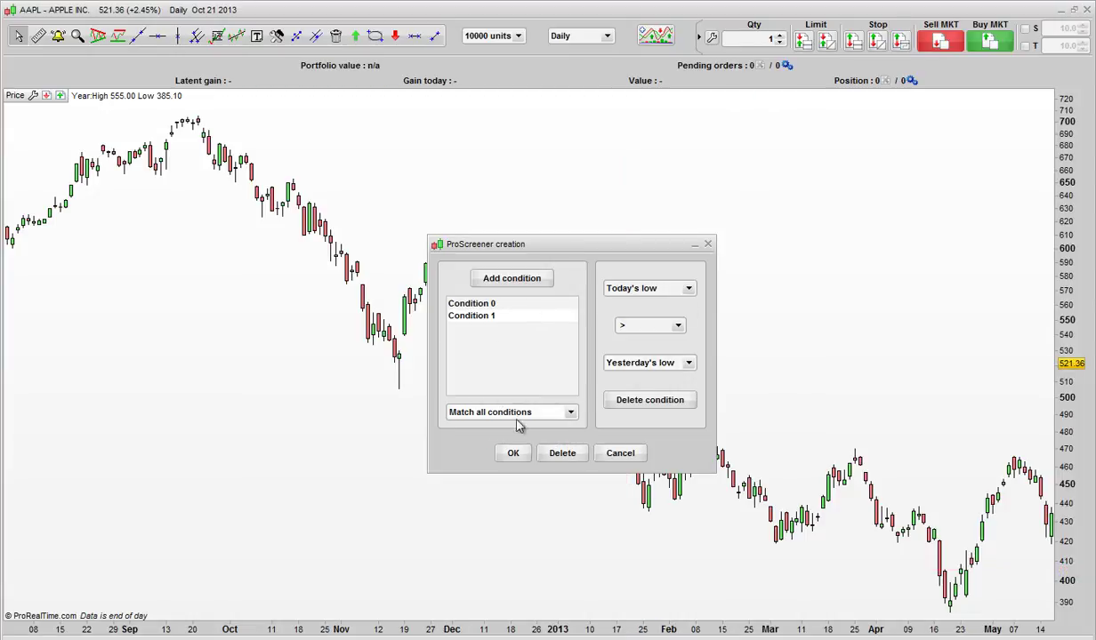
left_click(516, 454)
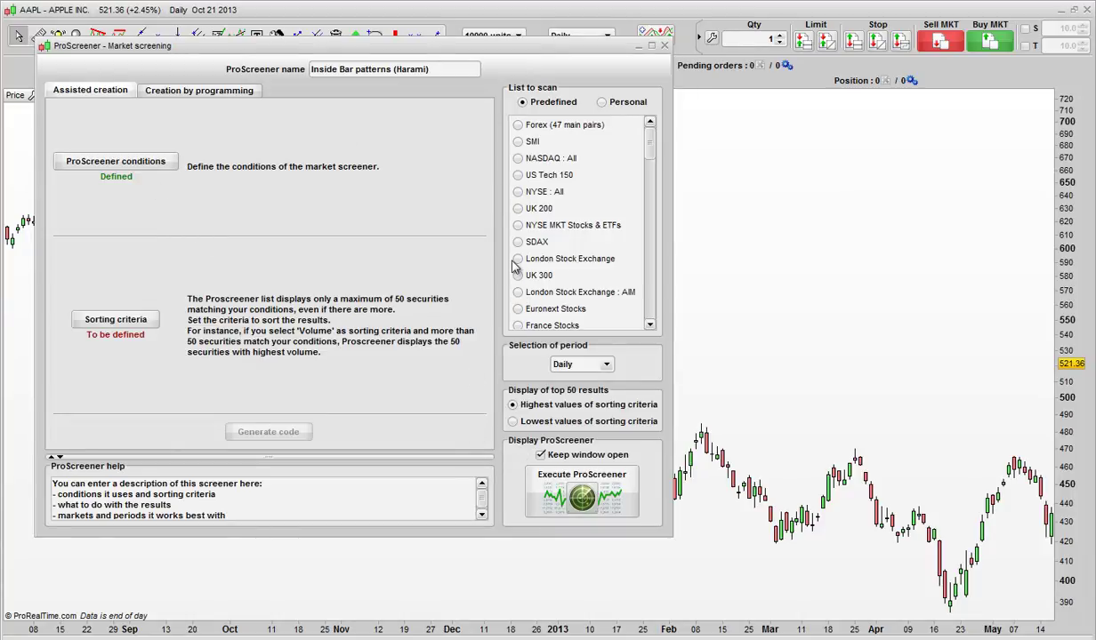
Set the sorting criterion to the price chart's Price 1 indicator
left_click(129, 323)
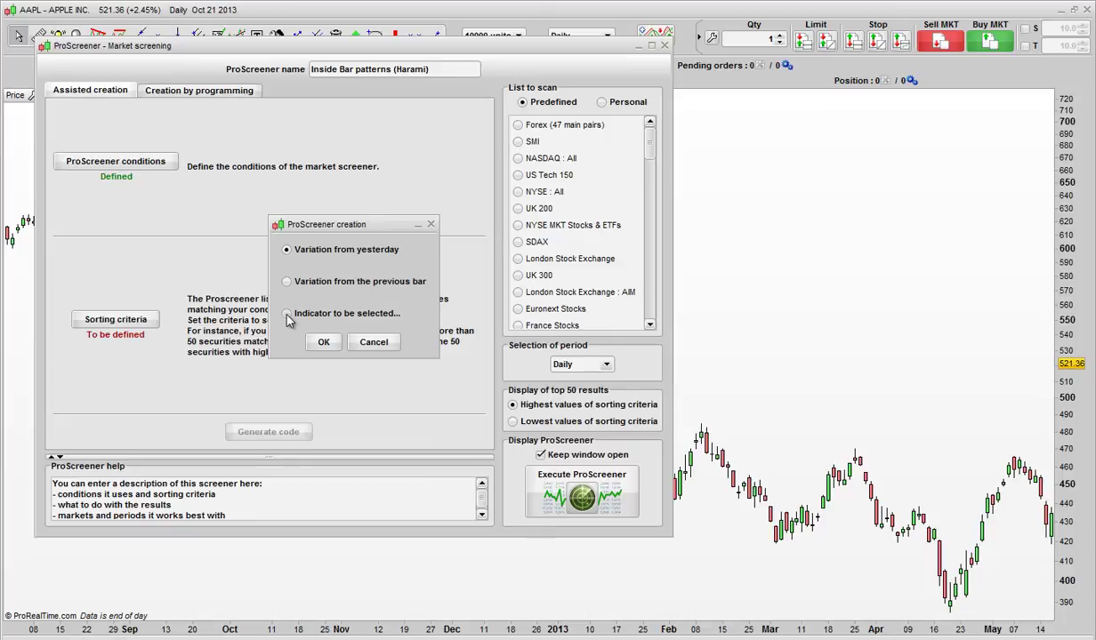
left_click(287, 314)
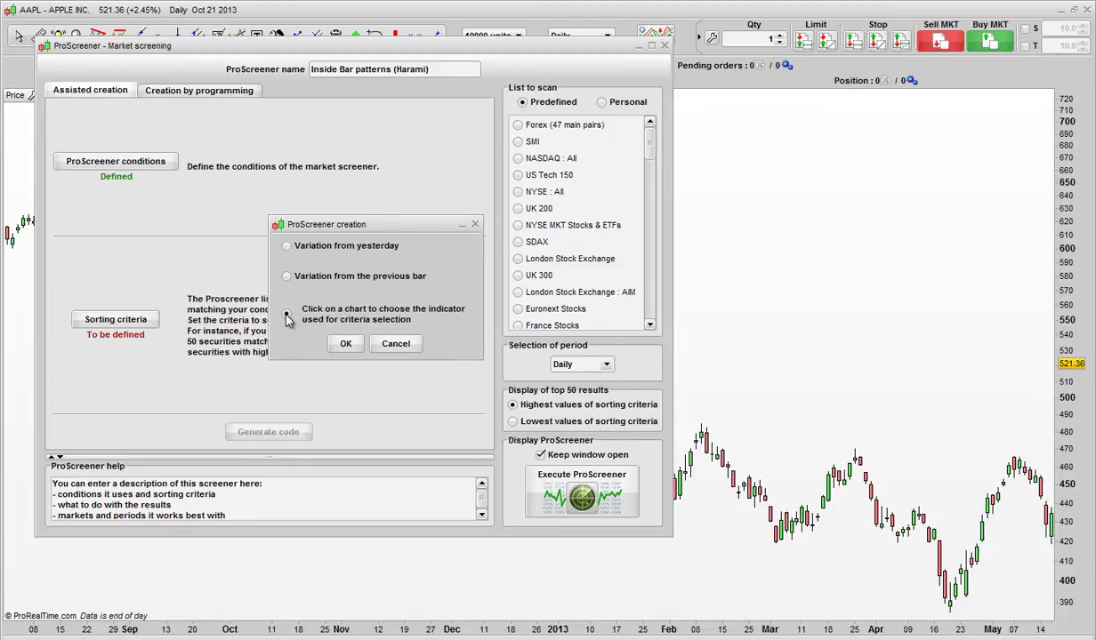
left_click(809, 328)
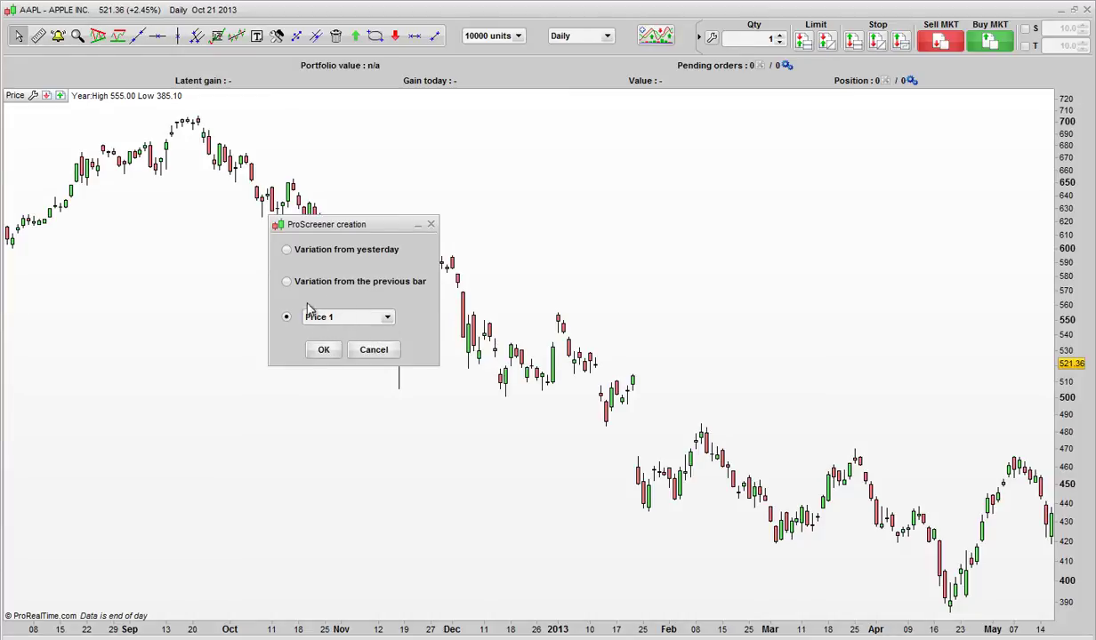
left_click(325, 351)
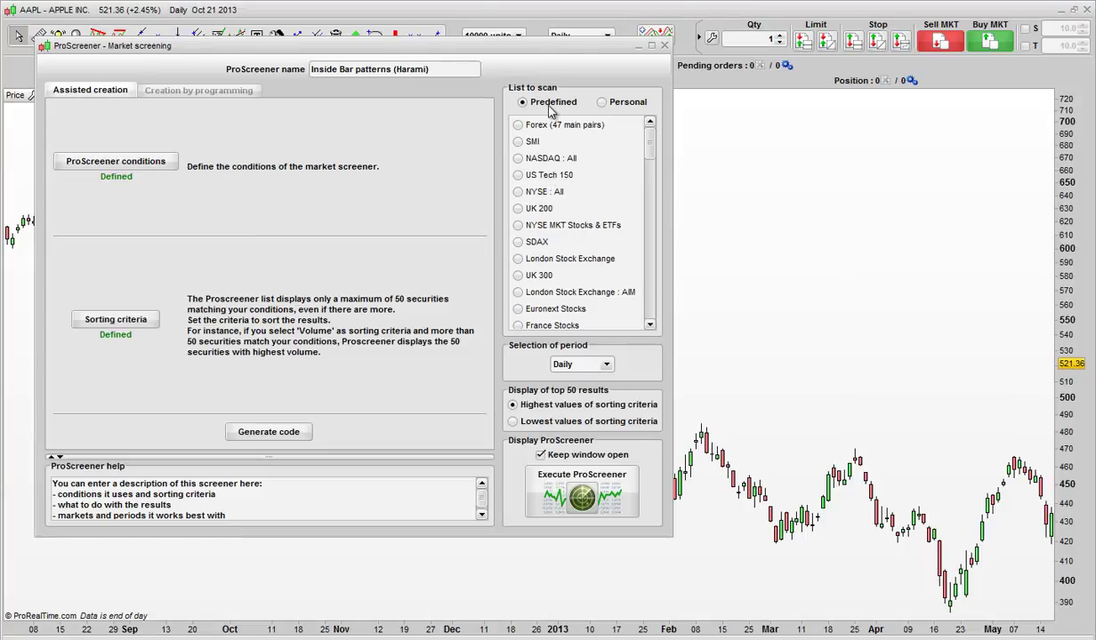
Select NASDAQ : All, dismiss the syntax error, and generate the screener code from the conditions
left_click(517, 159)
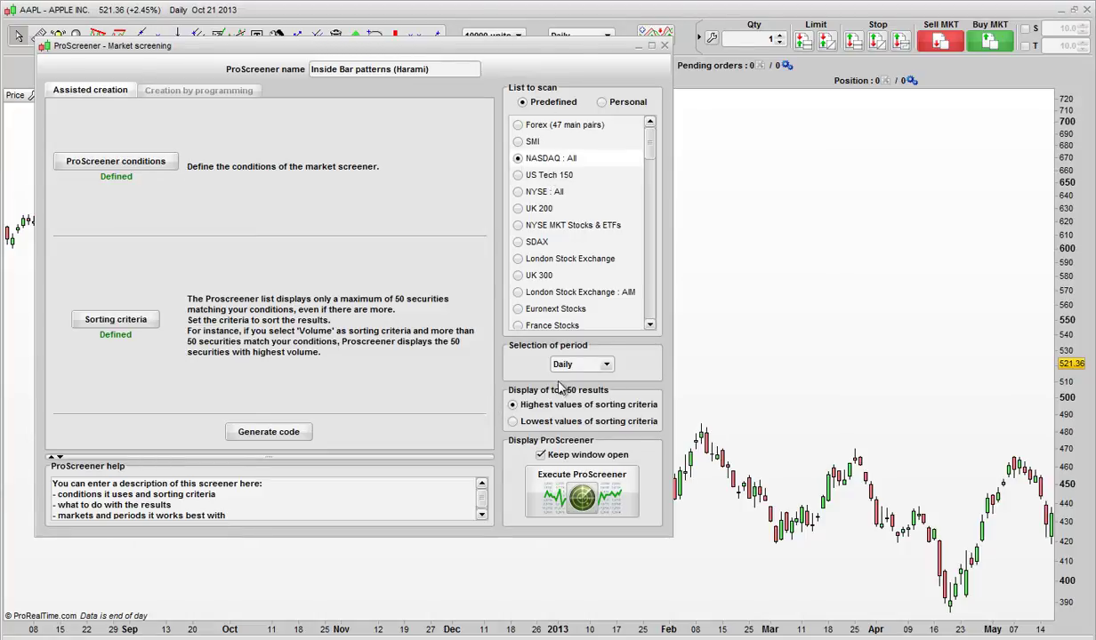
left_click(553, 500)
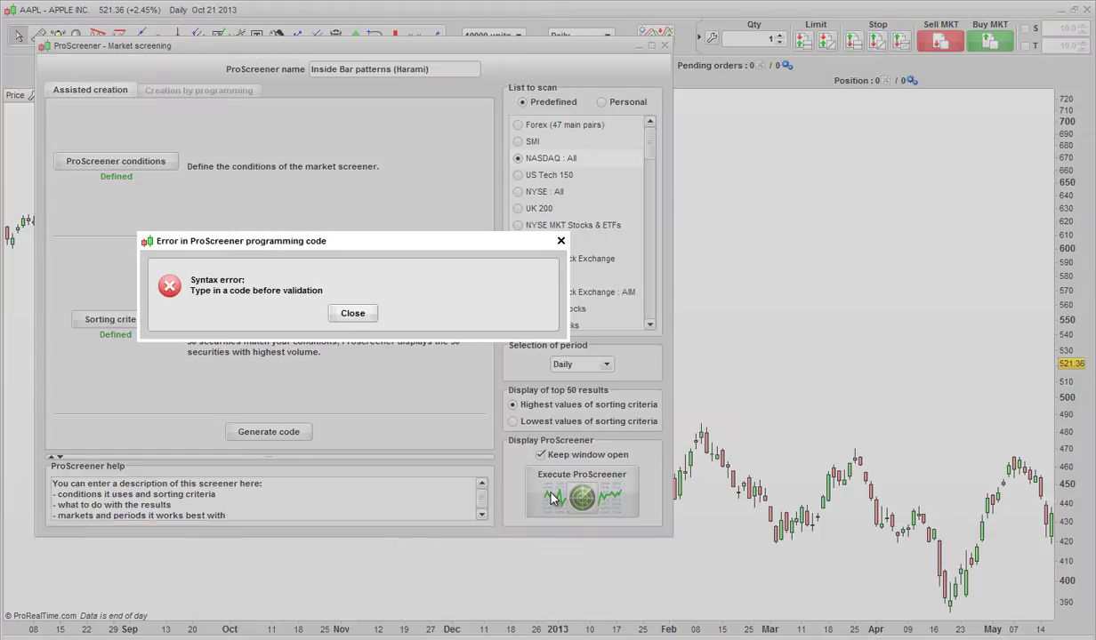
left_click(349, 313)
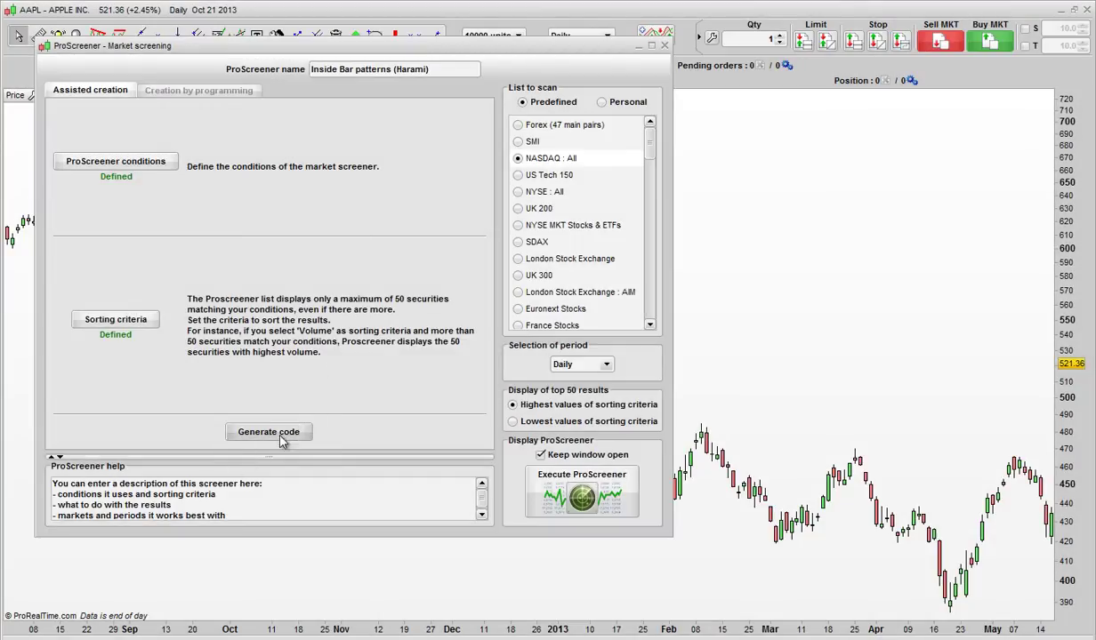
left_click(270, 432)
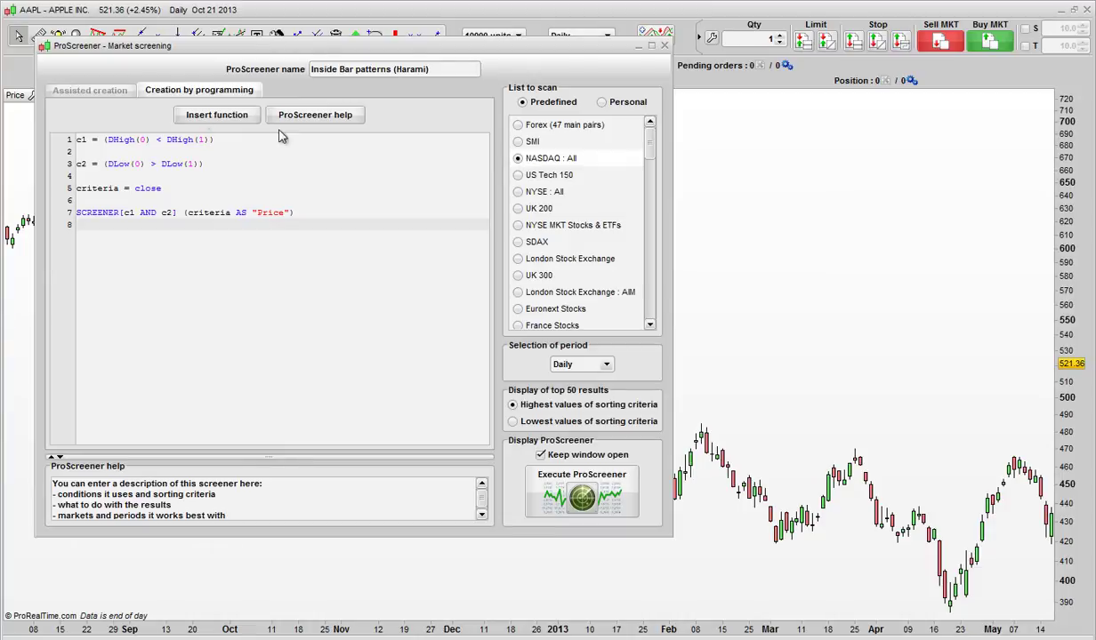
Run the Inside Bar screener on NASDAQ and view the first match's chart, Amazon
left_click(549, 488)
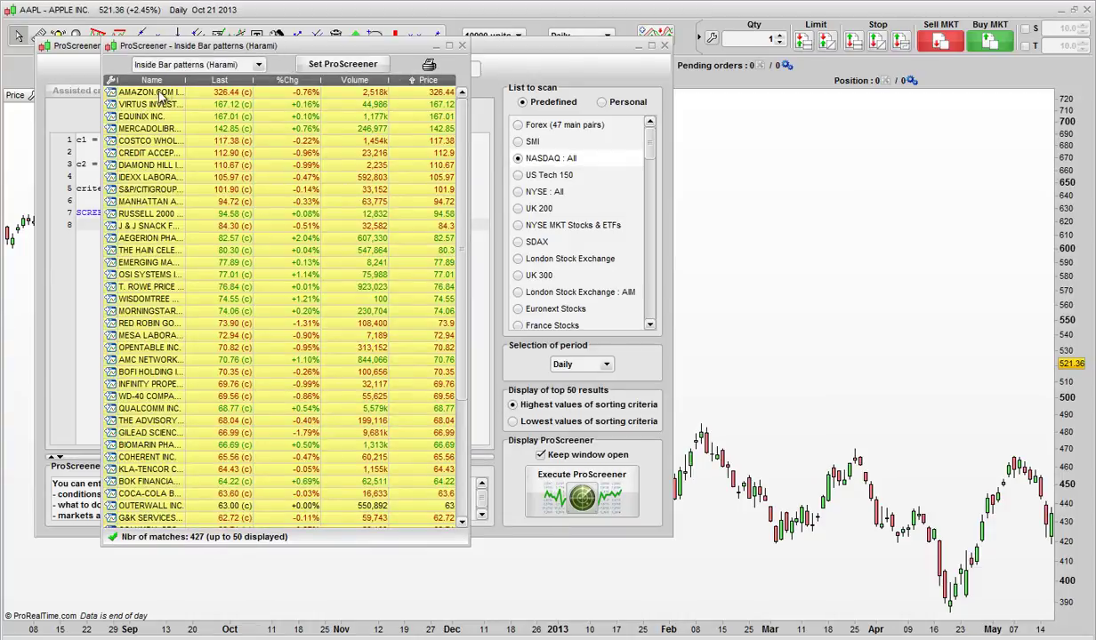
left_click(153, 93)
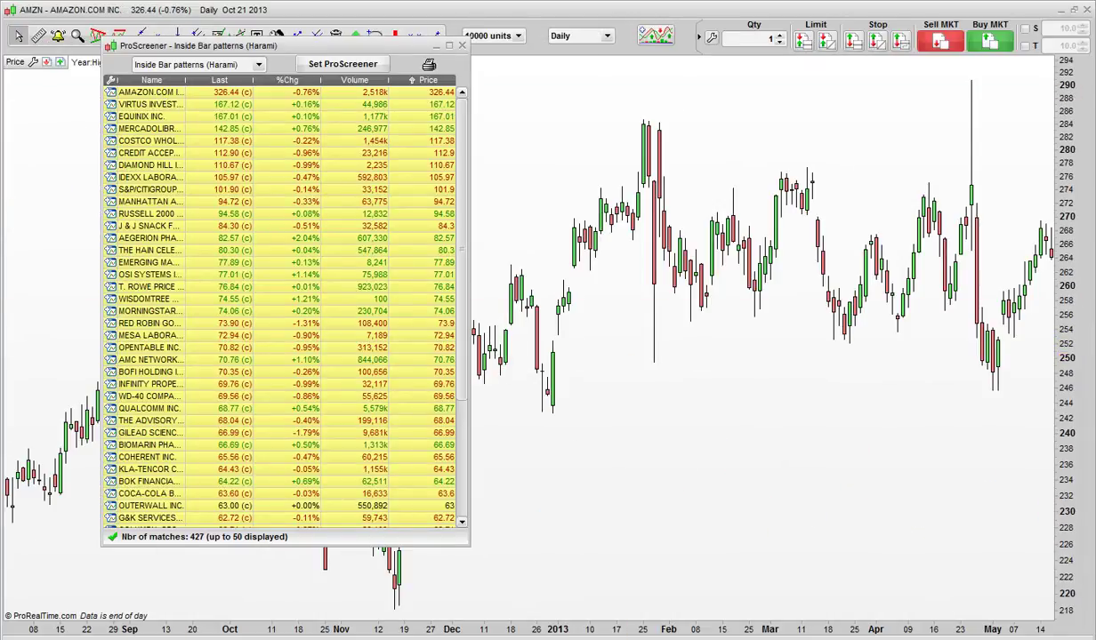
left_click(784, 632)
key("Left")
key("Left")
key("Left")
key("Left")
key("Left")
key("Left")
key("Left")
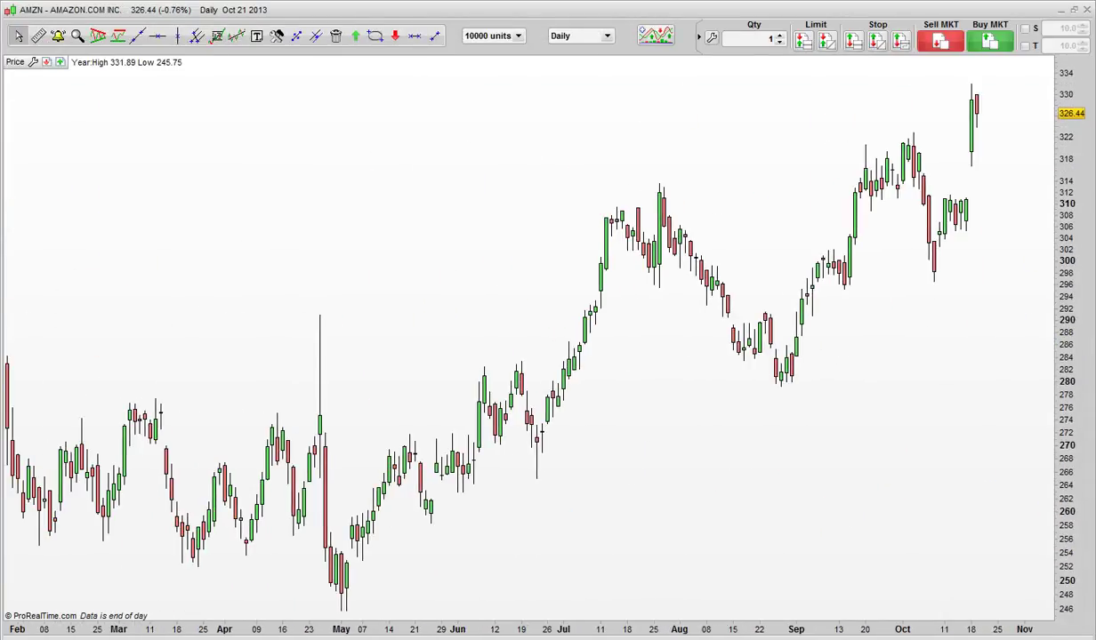
key("alt+Tab")
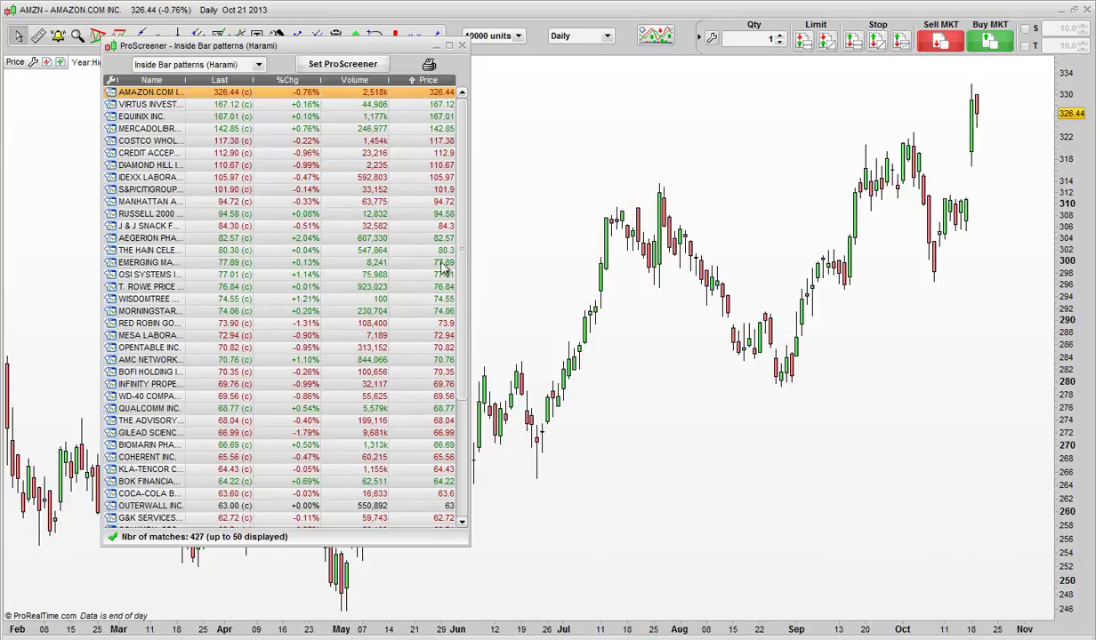
Step through the matches' charts: Virtus, Equinix, MELI, COST, DHIL and IDXX
left_click(116, 106)
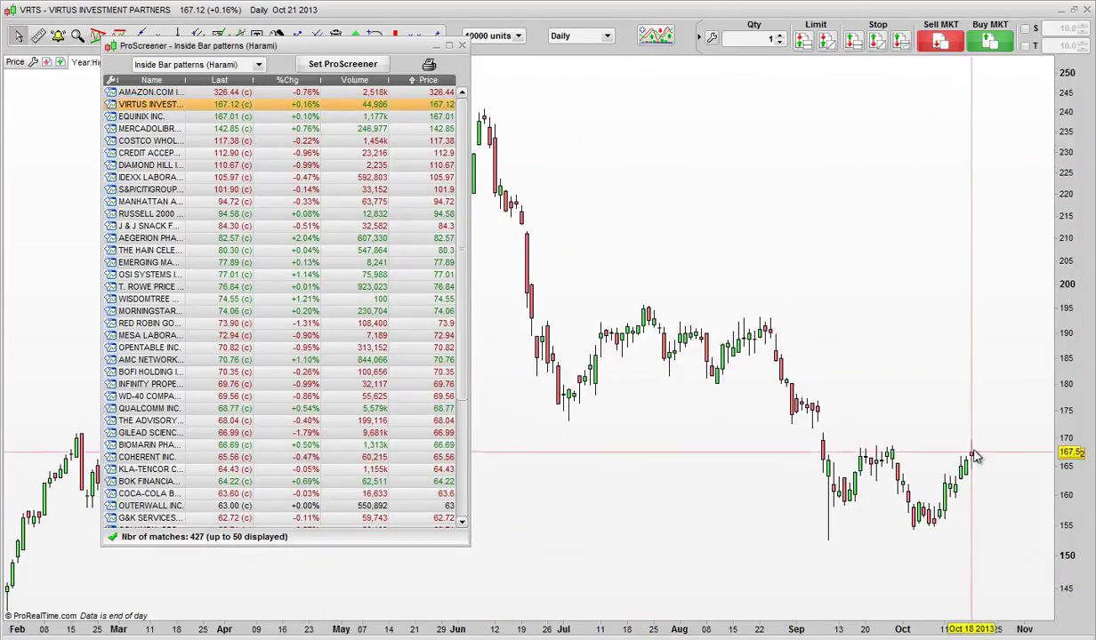
left_click(133, 117)
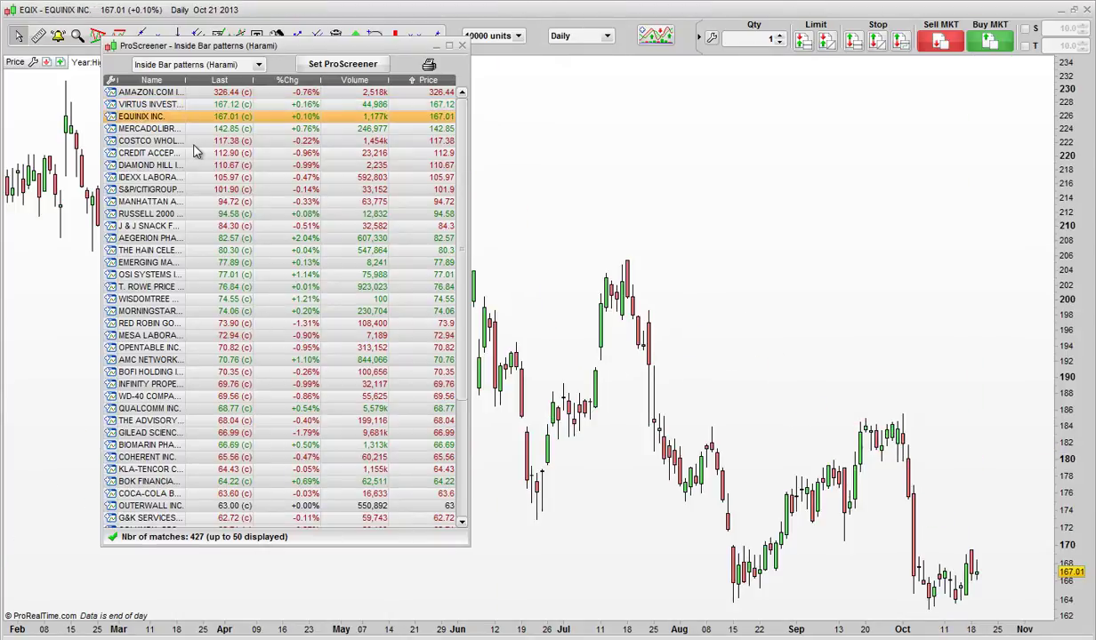
key("Down")
key("Down")
key("Up")
key("Down")
key("Down")
key("Down")
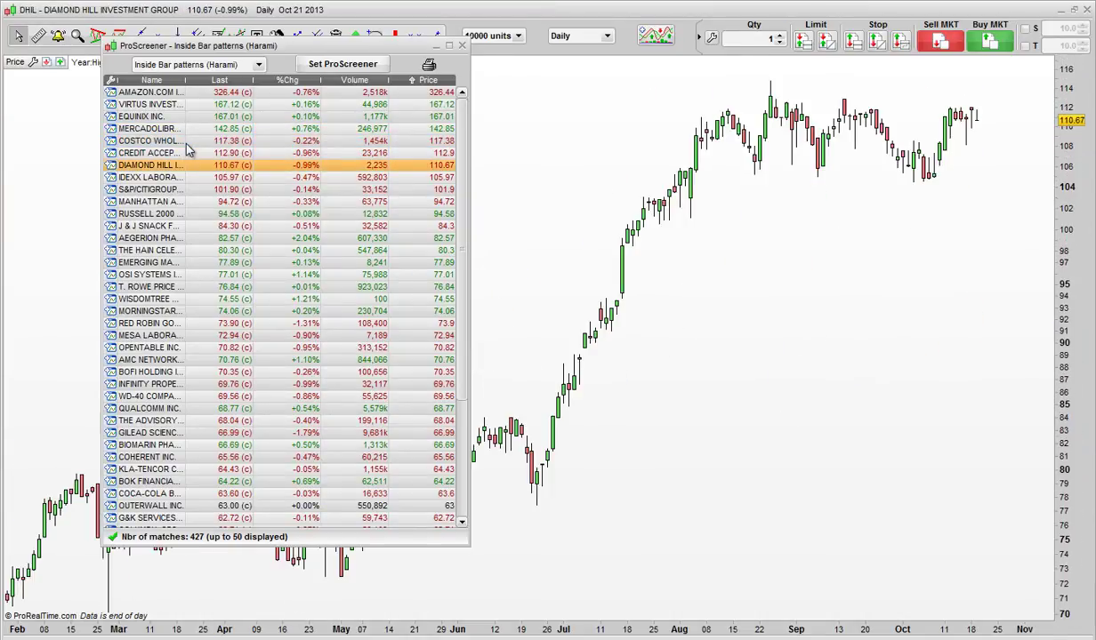
key("Down")
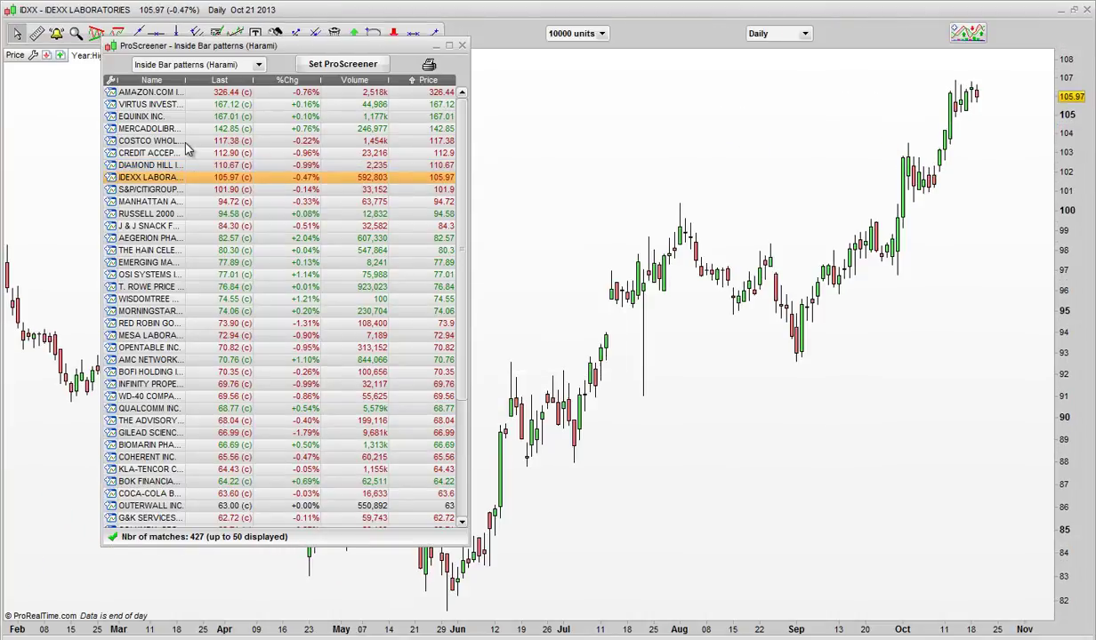
key("Down")
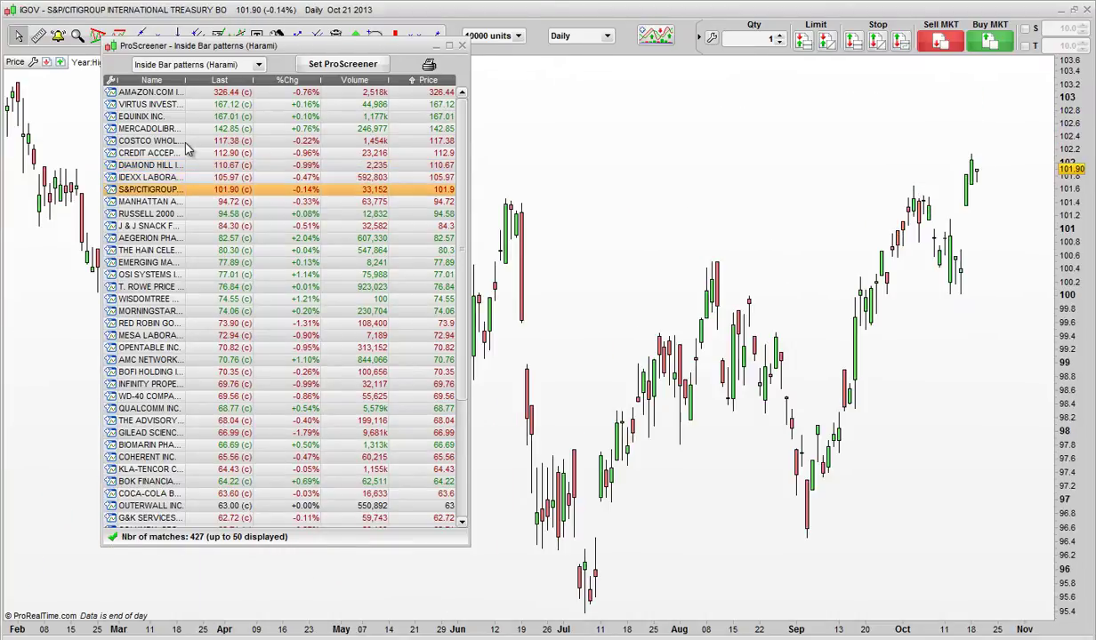
Start a new blank assisted screener with a condition attached to the price chart
left_click(351, 72)
left_click(35, 55)
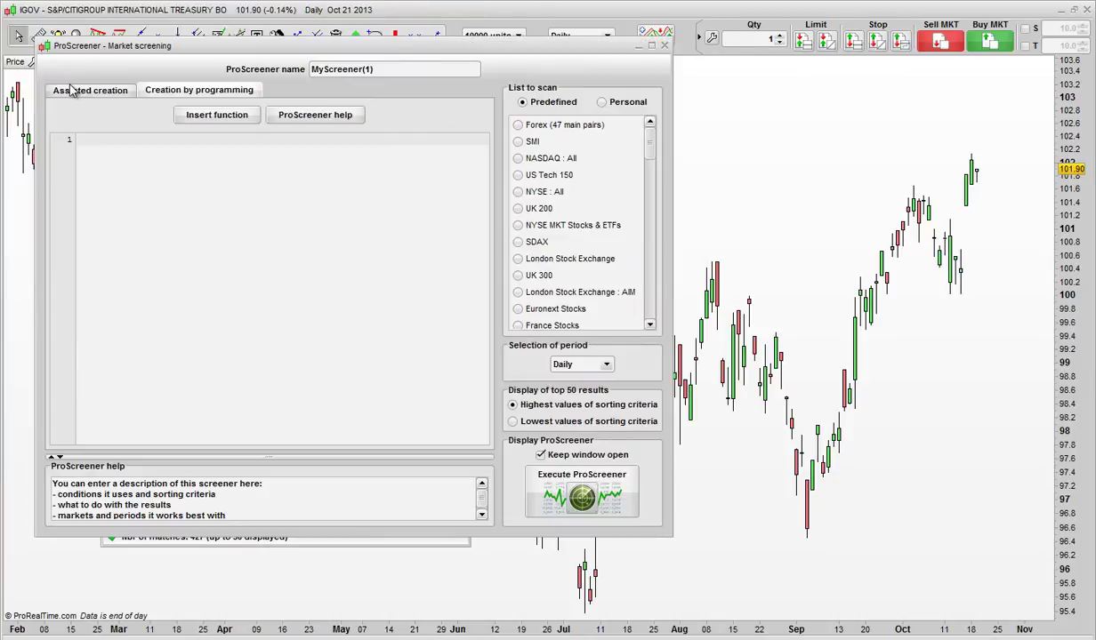
left_click(90, 90)
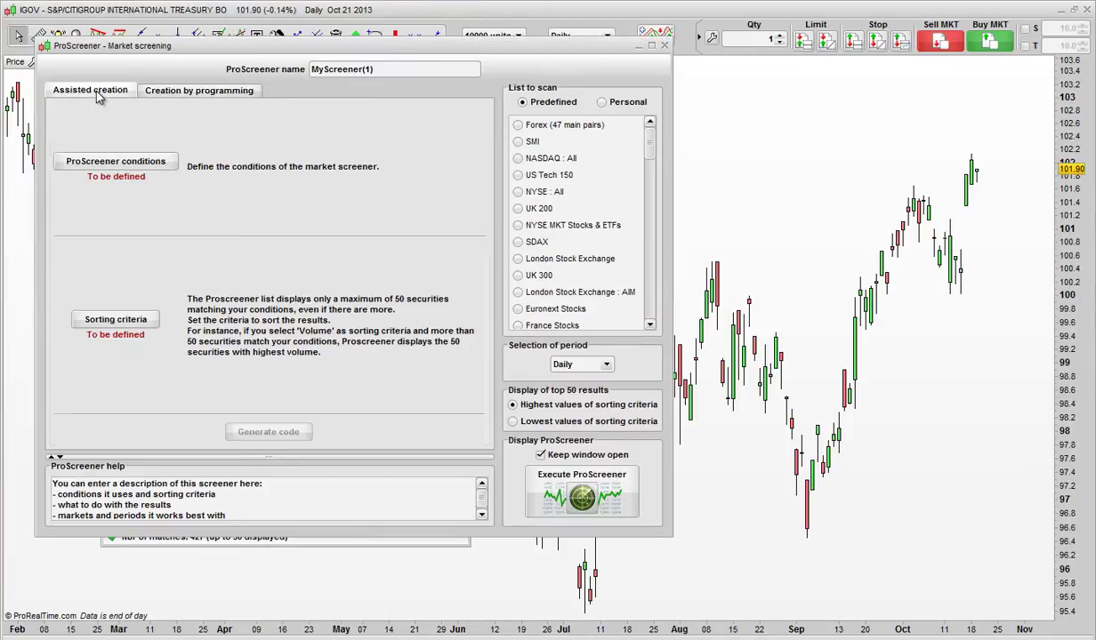
left_click(151, 161)
left_click(451, 280)
left_click(861, 203)
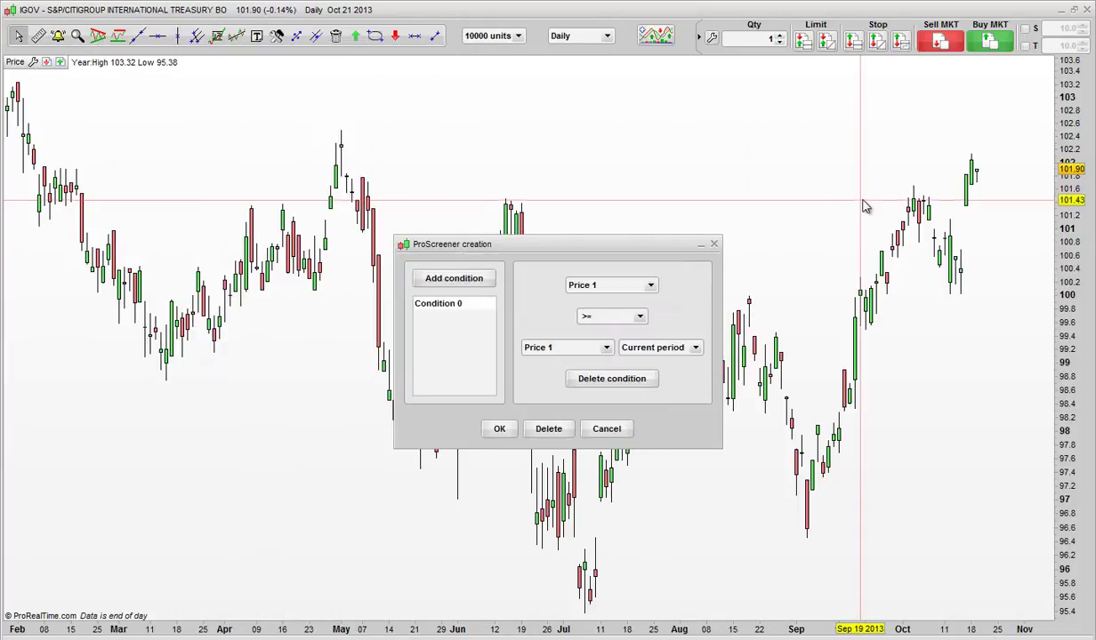
Set Condition 0 to Today's high > Yesterday's high and confirm it
left_click(651, 287)
left_click(629, 422)
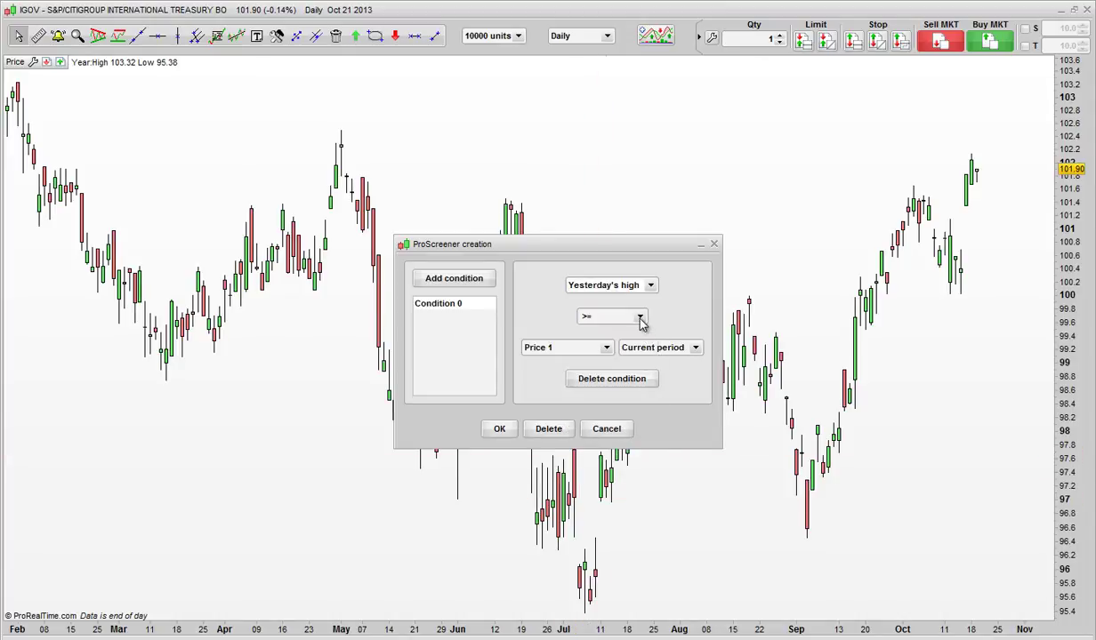
left_click(640, 318)
left_click(597, 332)
left_click(607, 348)
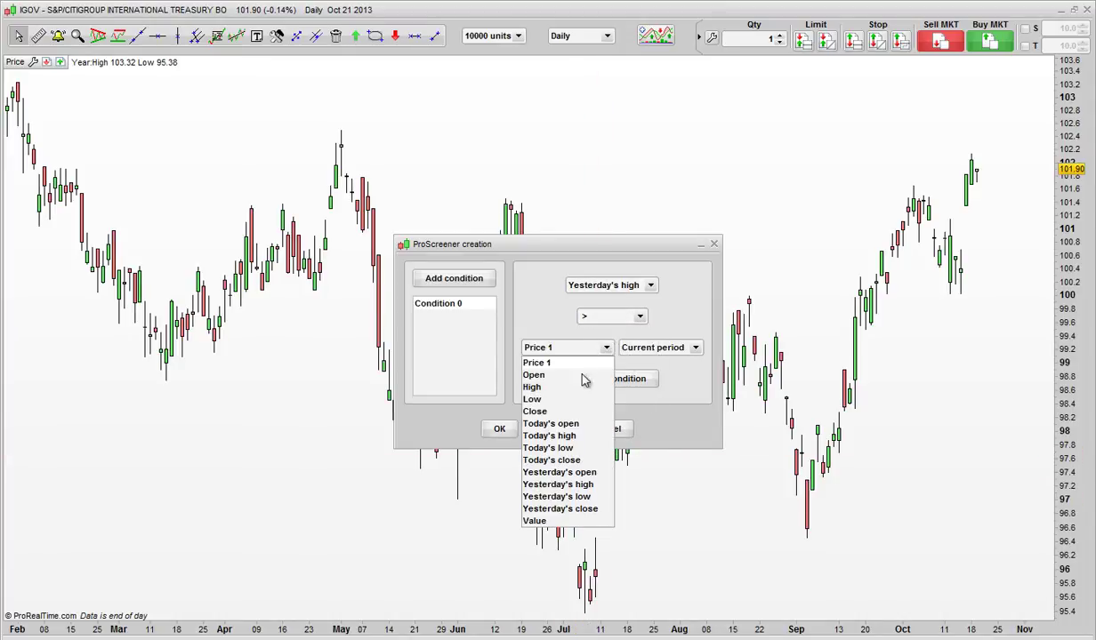
left_click(575, 488)
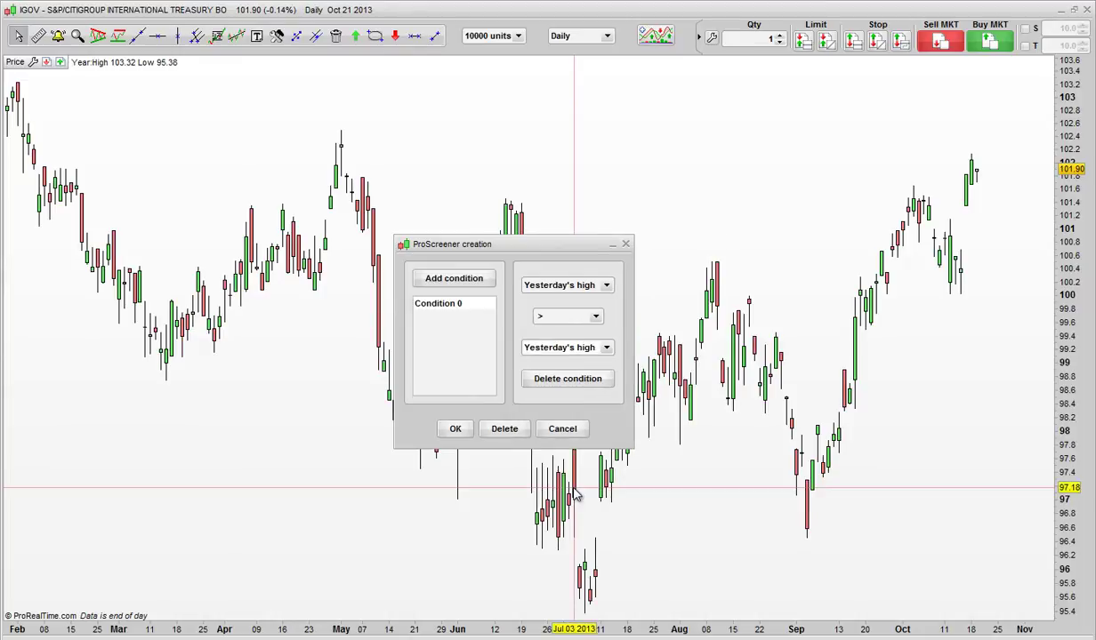
left_click(454, 429)
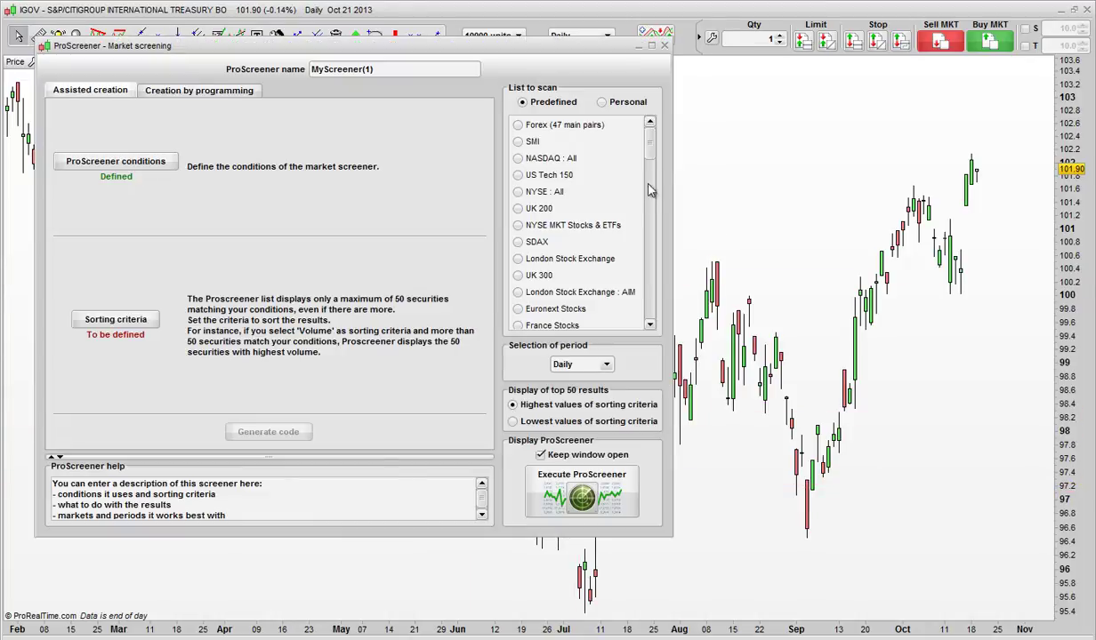
Add Condition 1 on the price chart, Today's low < Yesterday's low, and confirm
left_click(115, 161)
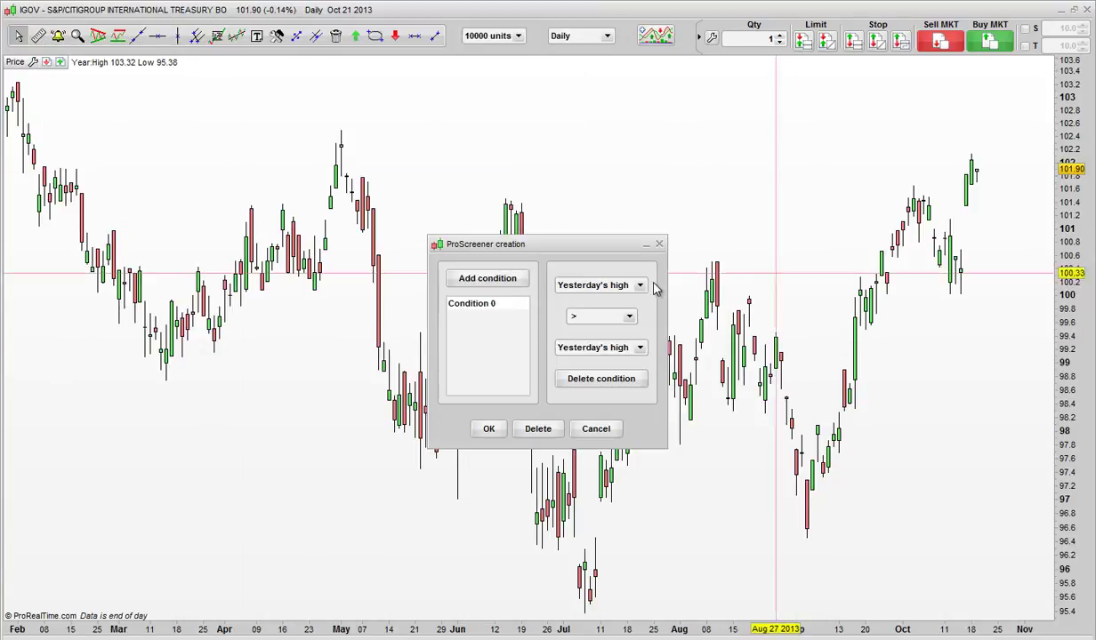
left_click(487, 279)
left_click(707, 214)
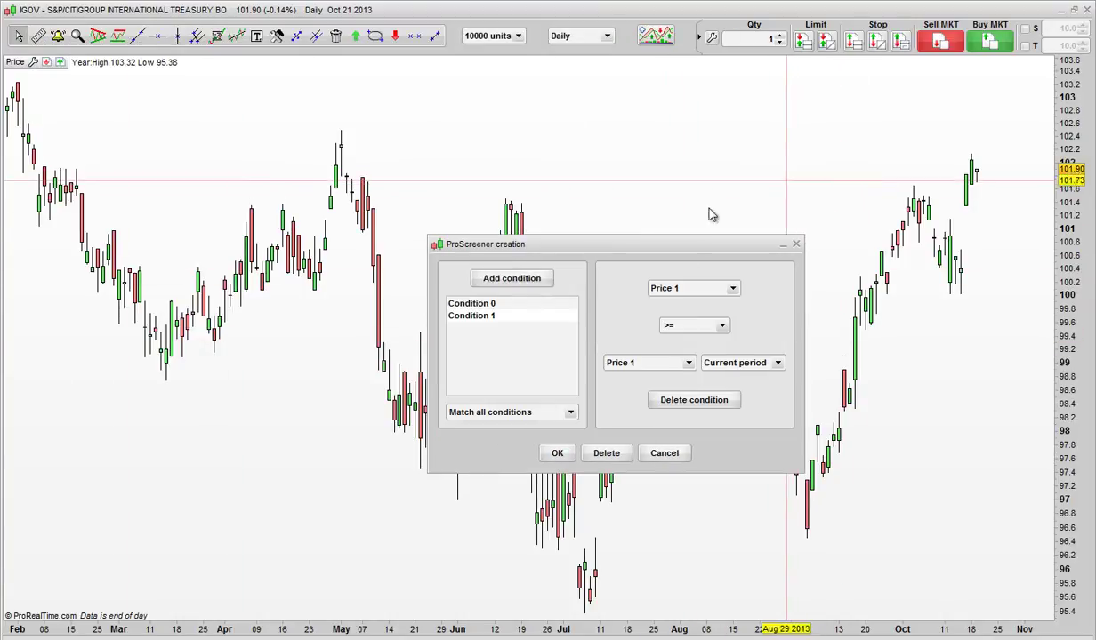
left_click(712, 289)
left_click(674, 388)
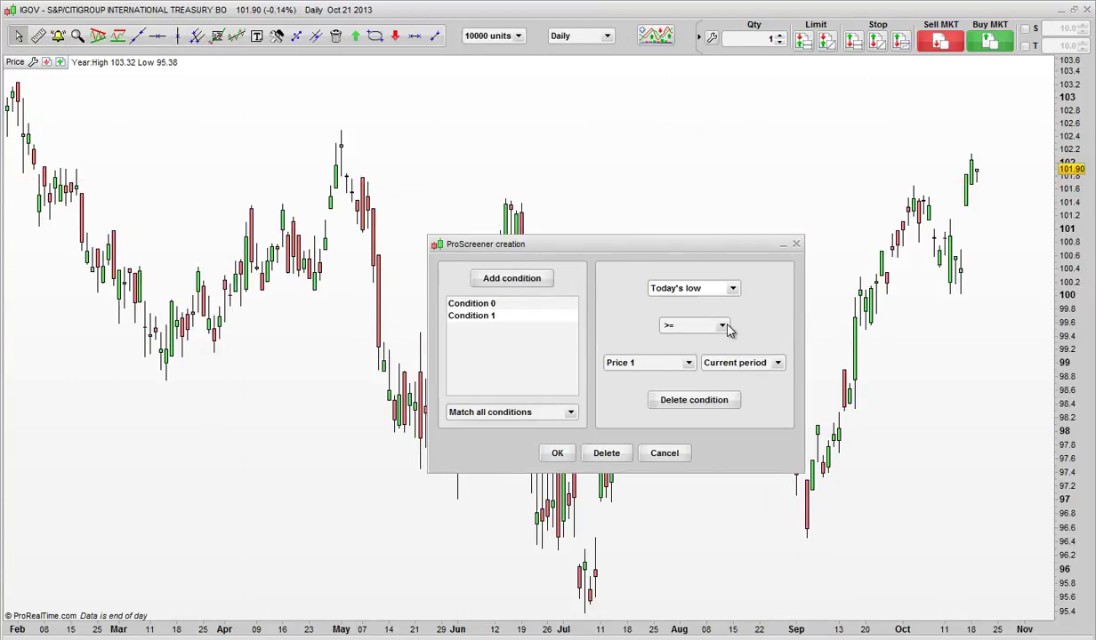
left_click(702, 326)
left_click(681, 389)
left_click(688, 363)
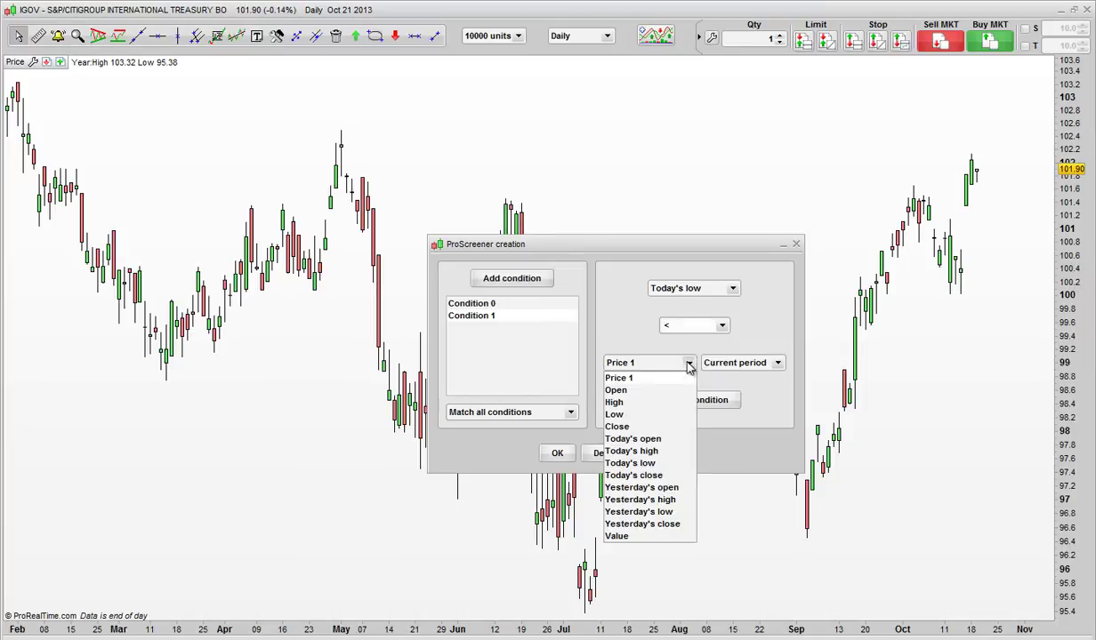
left_click(635, 511)
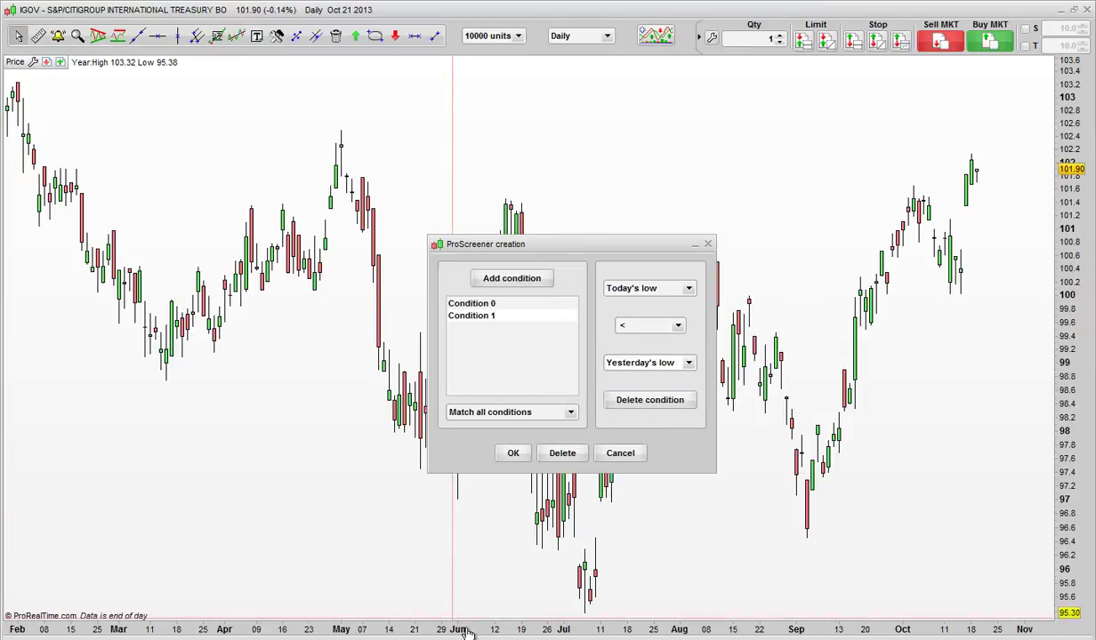
left_click(517, 456)
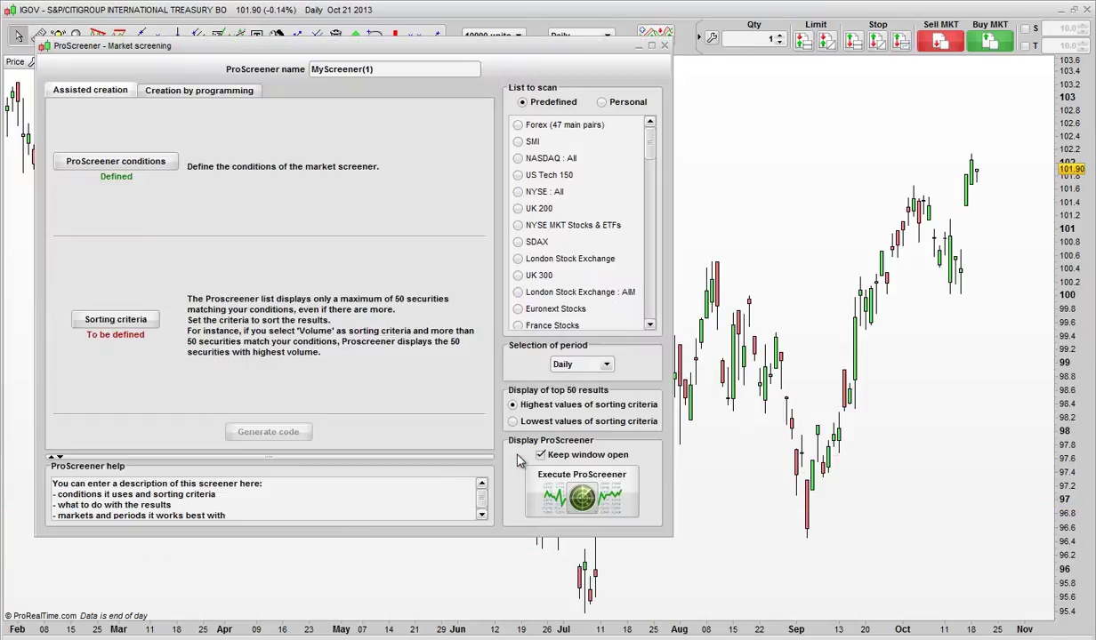
Set the sorting criterion to the price chart's price indicator
left_click(119, 316)
left_click(286, 313)
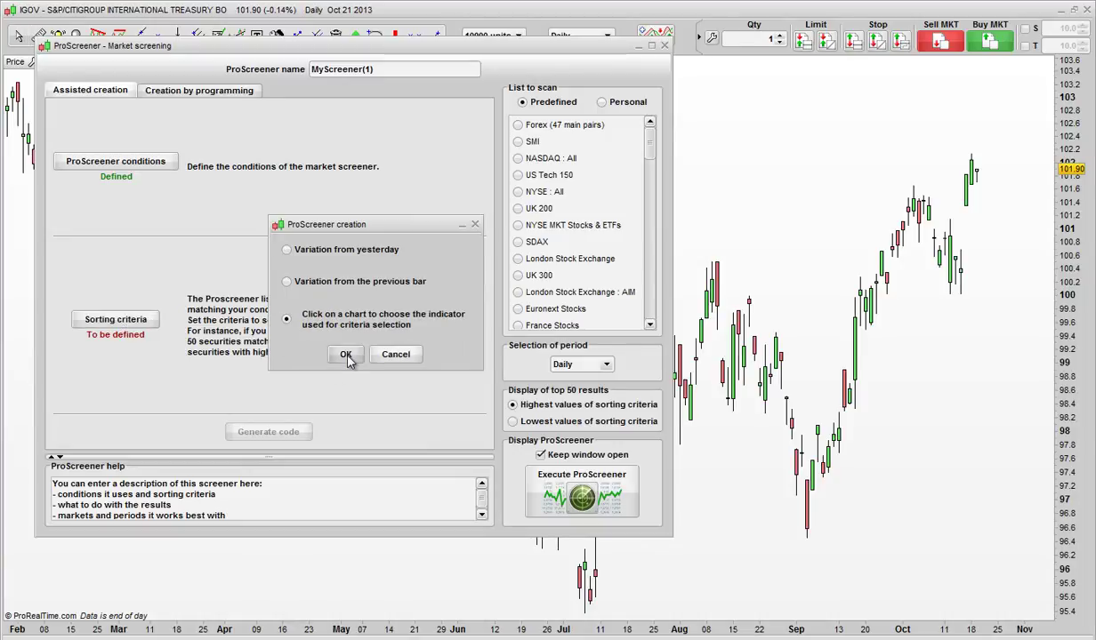
left_click(787, 257)
left_click(324, 349)
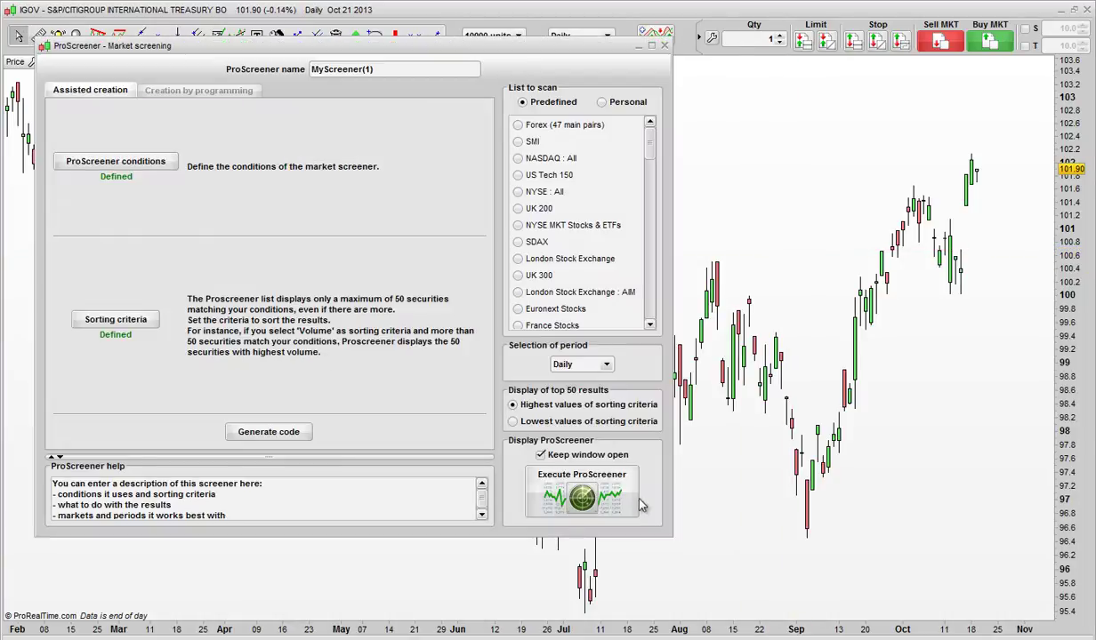
Generate the code, run the screener on NASDAQ : All, and show AMERCO's chart from the 259 results
left_click(270, 432)
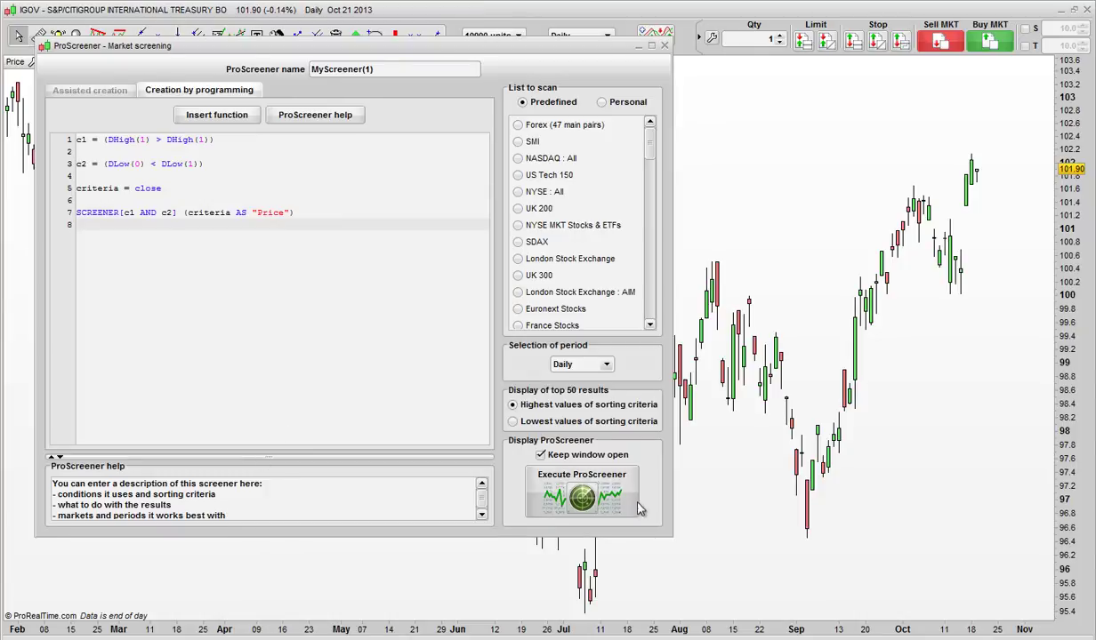
left_click(518, 157)
left_click(582, 485)
left_click_drag(523, 330, 349, 4)
left_click(201, 46)
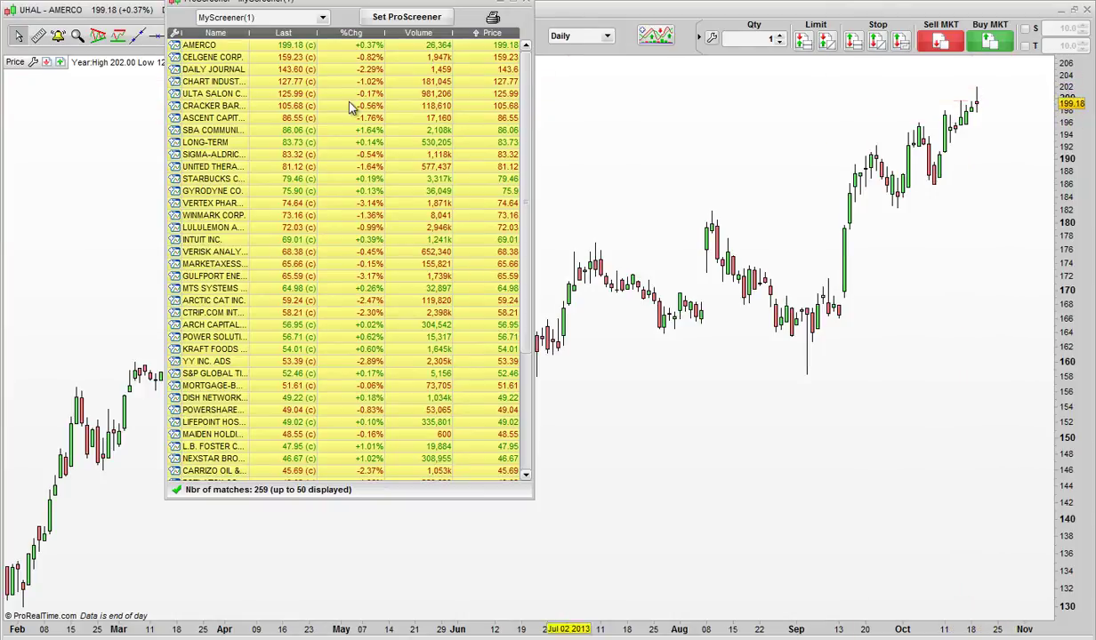
Step through the CELGENE, Daily Journal, Chart Industries and Ulta Salon charts, then move the results list down
left_click(242, 57)
key("Down")
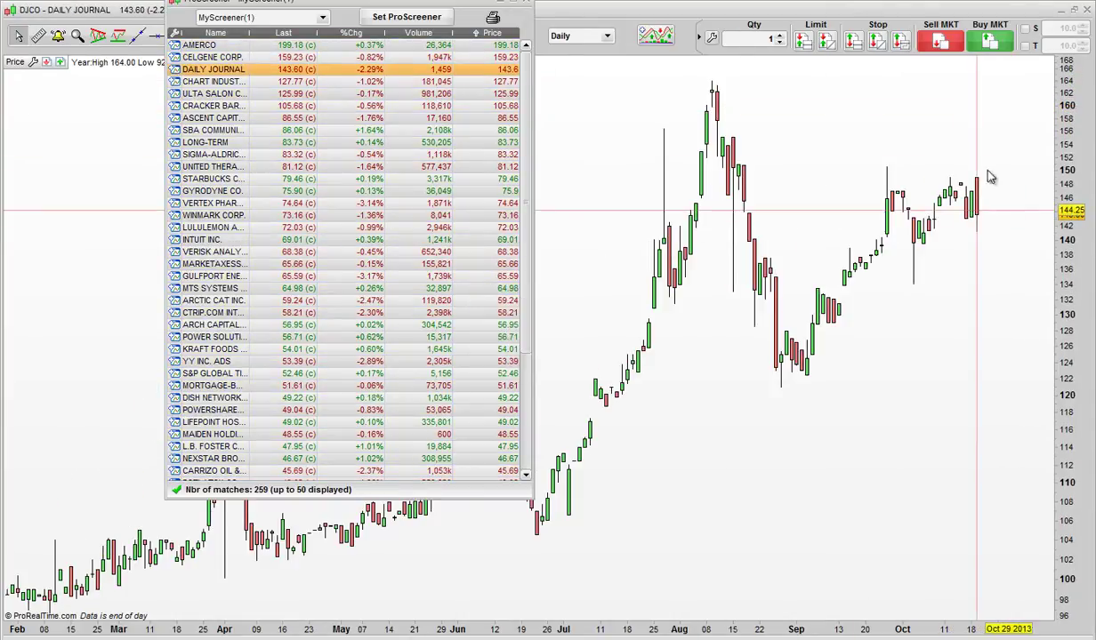
left_click(261, 82)
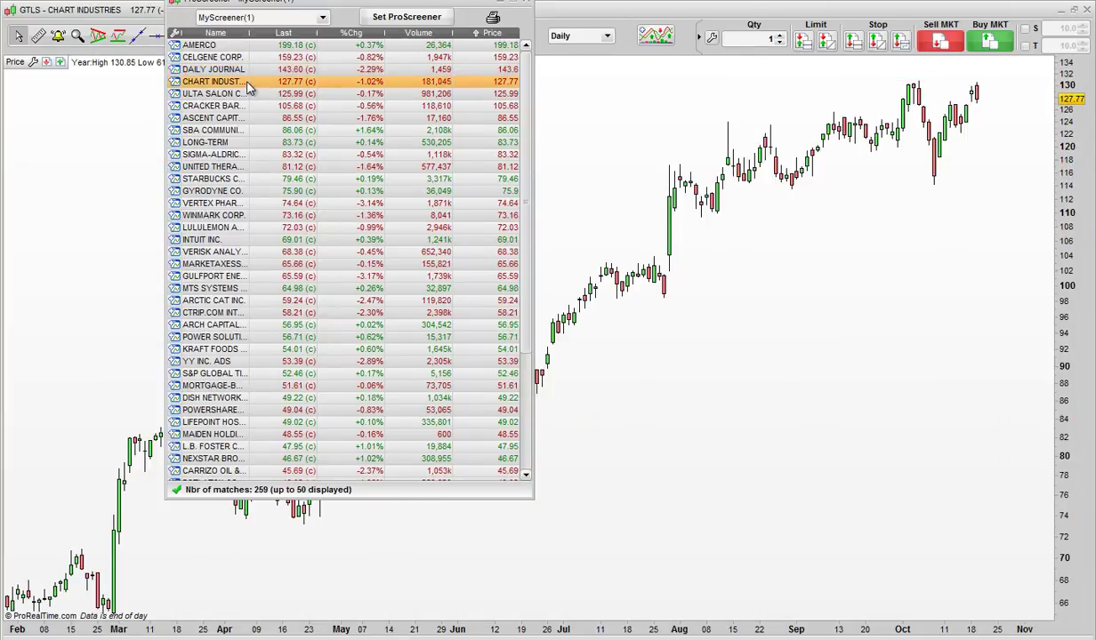
key("Down")
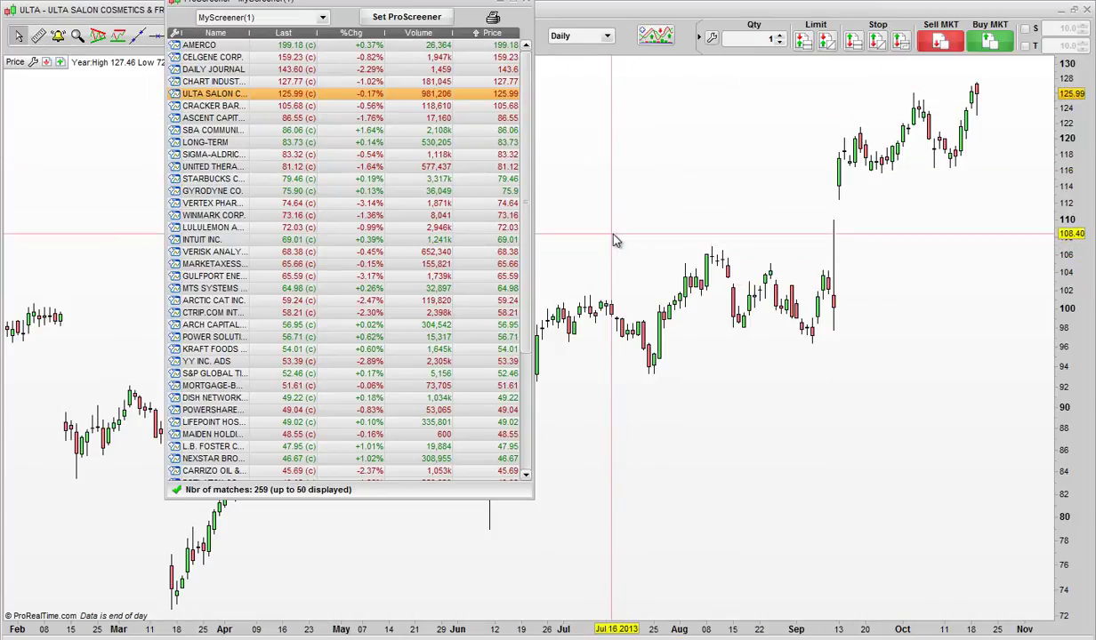
mouse_move(646, 261)
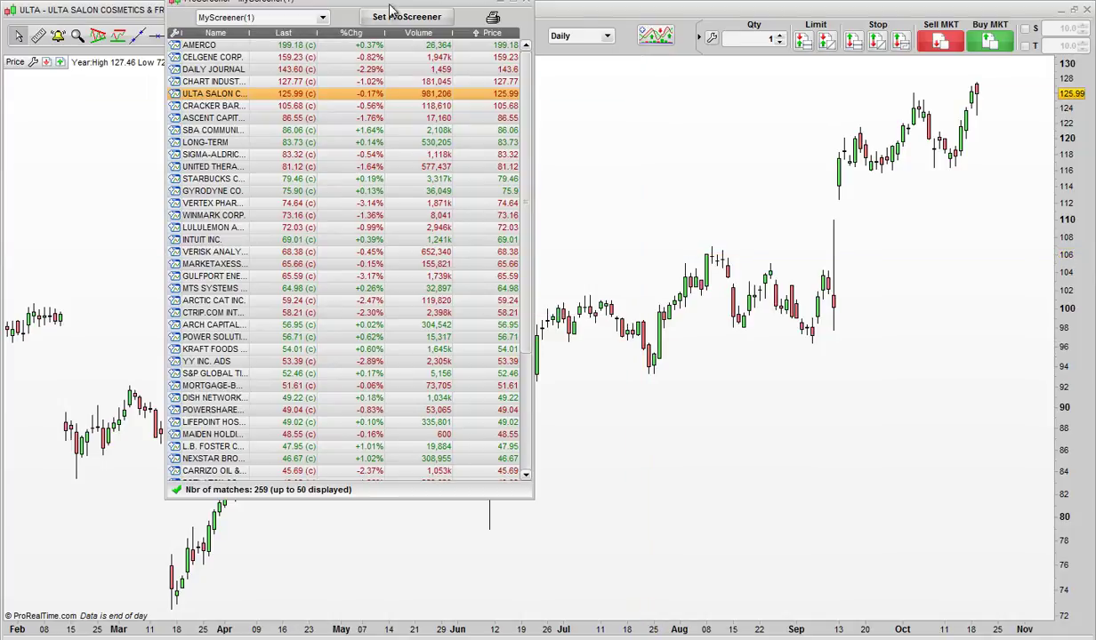
left_click_drag(377, 14, 395, 79)
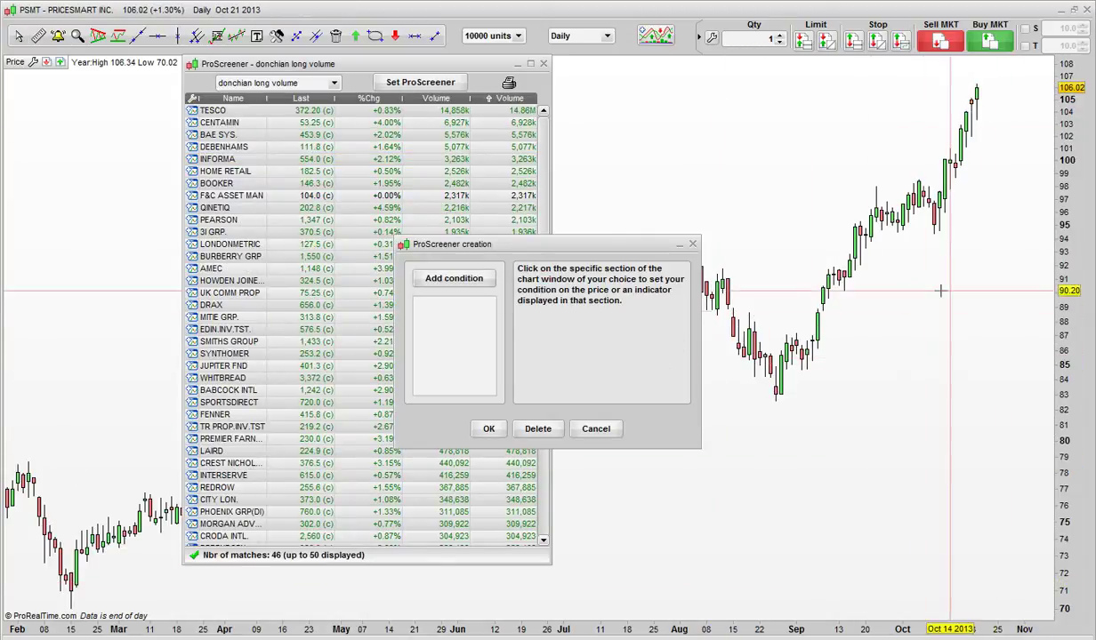
Add a price condition requiring Today's close > Today's open
left_click(921, 294)
left_click(650, 285)
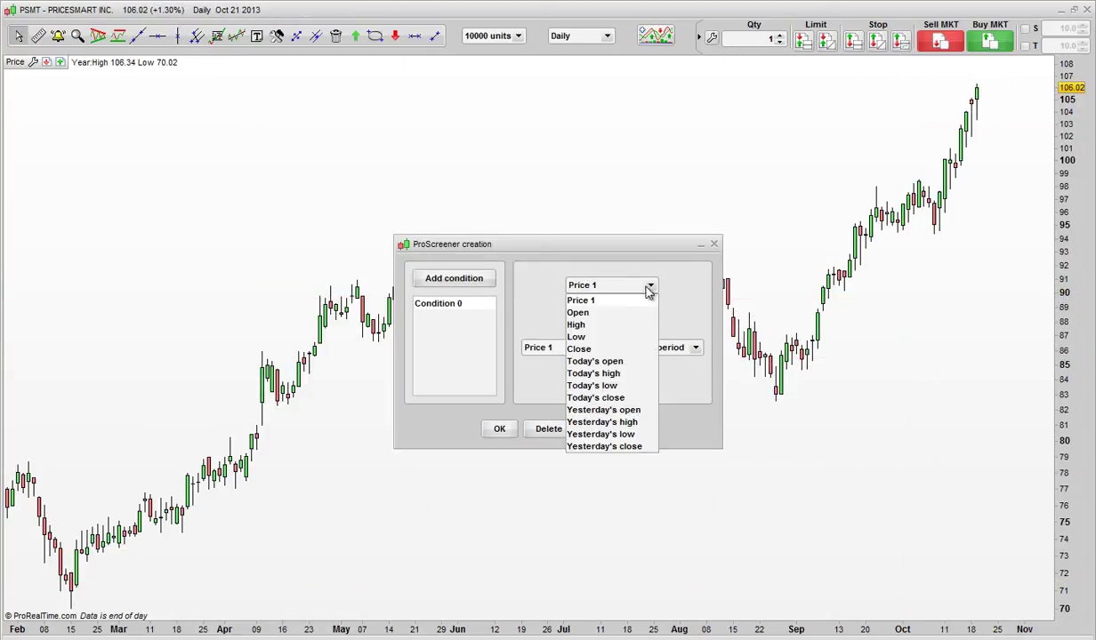
left_click(614, 397)
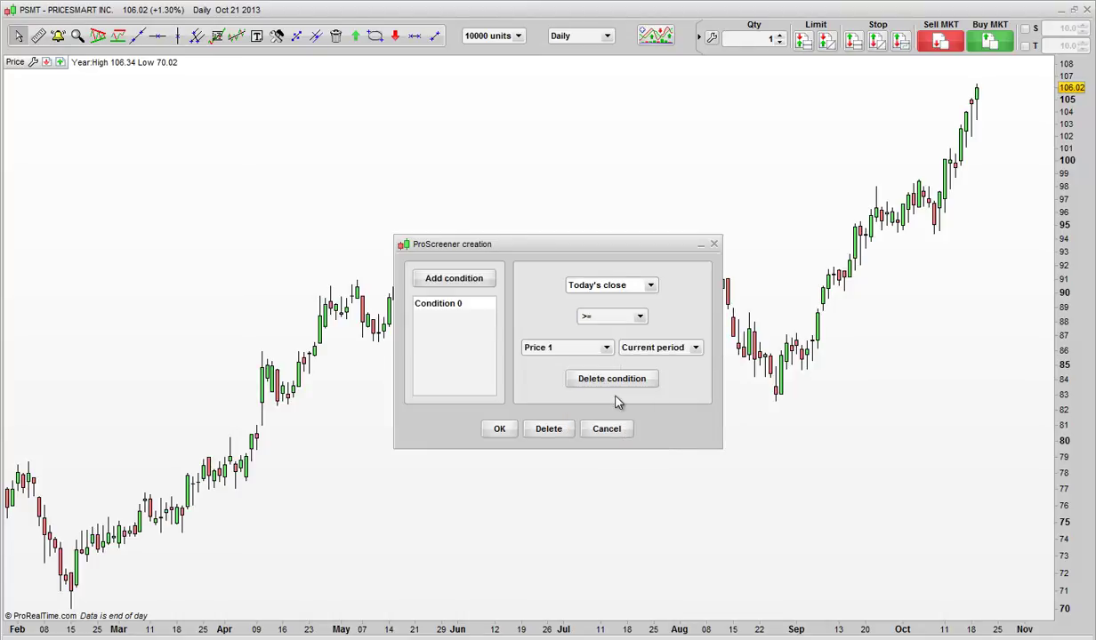
left_click(641, 318)
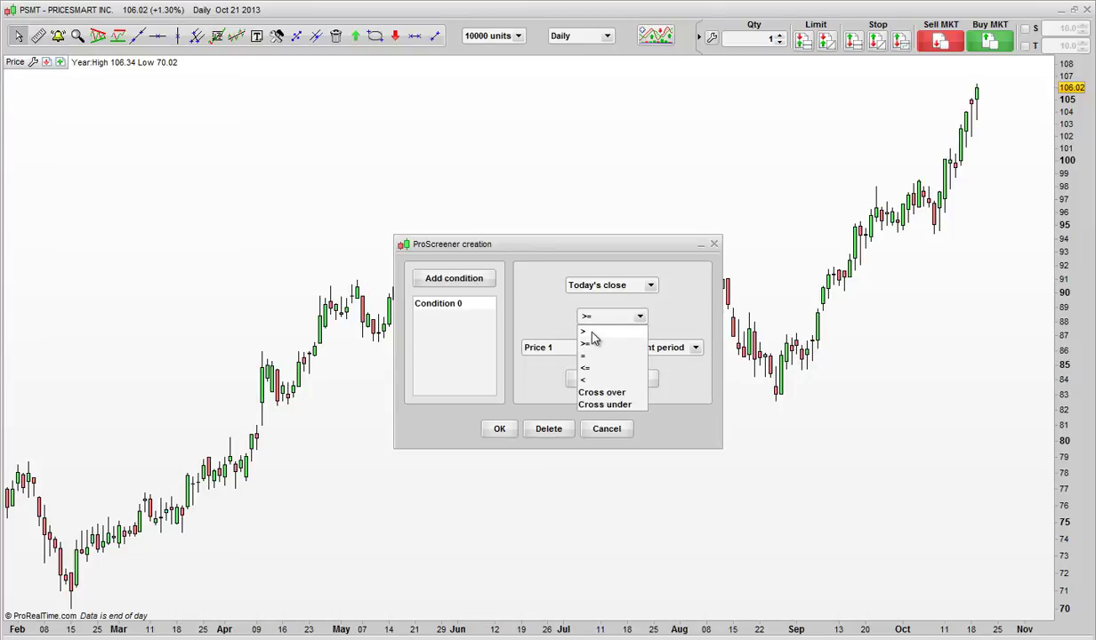
left_click(589, 337)
left_click(605, 348)
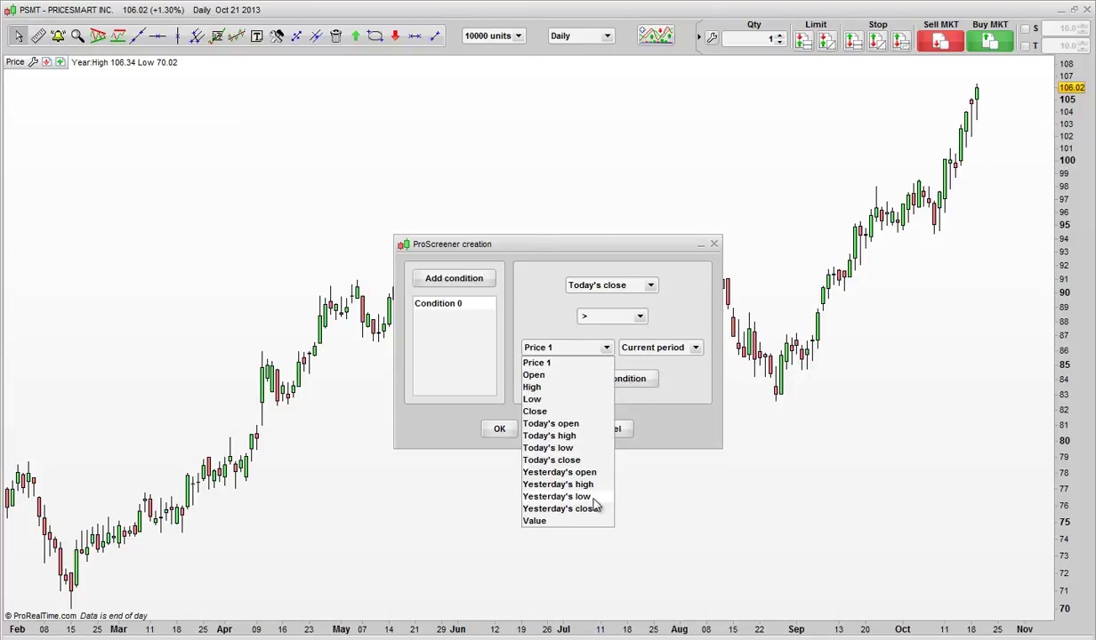
left_click(568, 425)
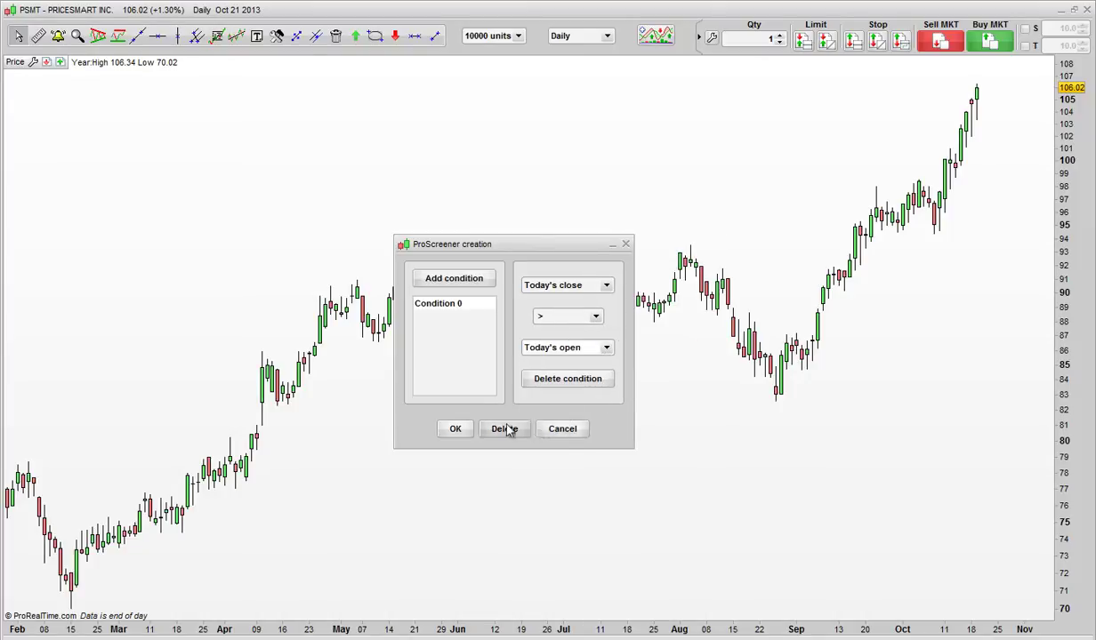
left_click(454, 430)
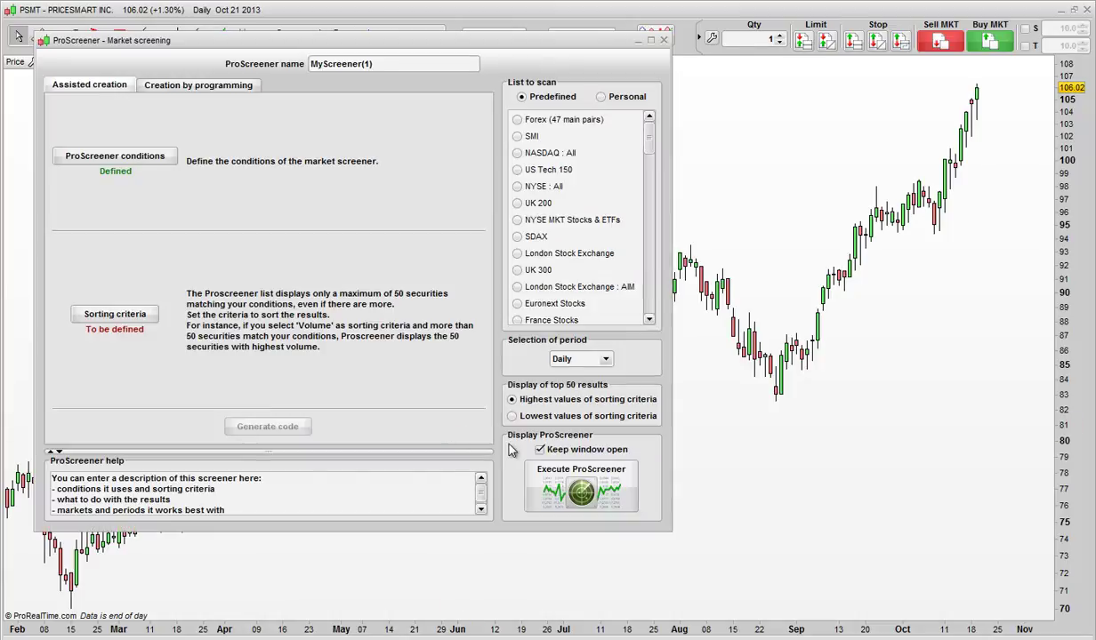
Add a second condition requiring Yesterday's close < Yesterday's open
left_click(143, 162)
left_click(498, 282)
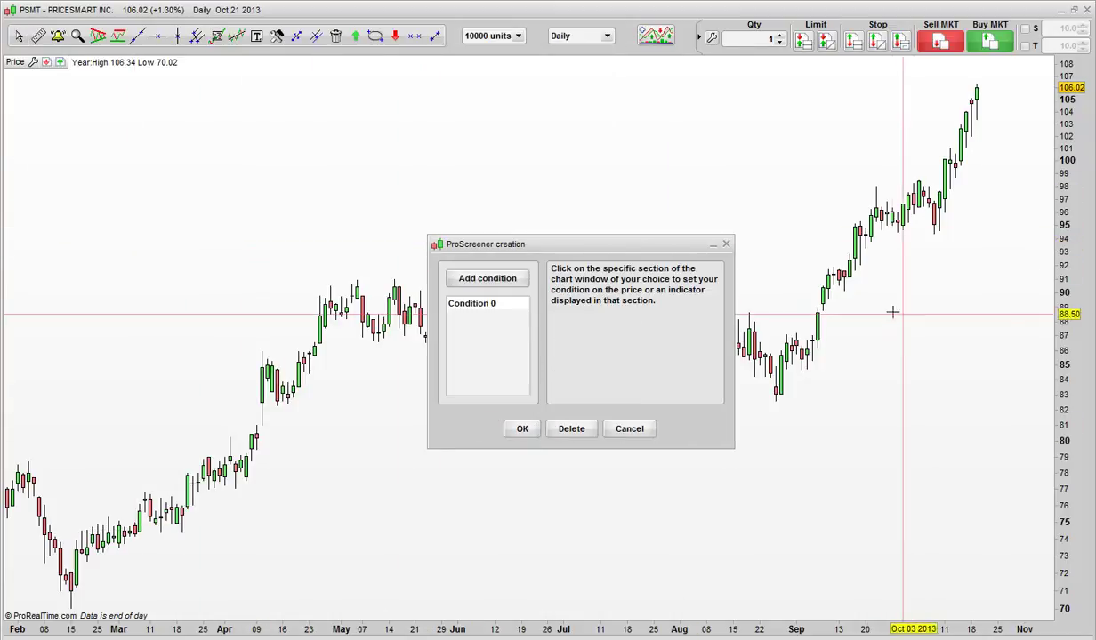
left_click(881, 313)
left_click(732, 289)
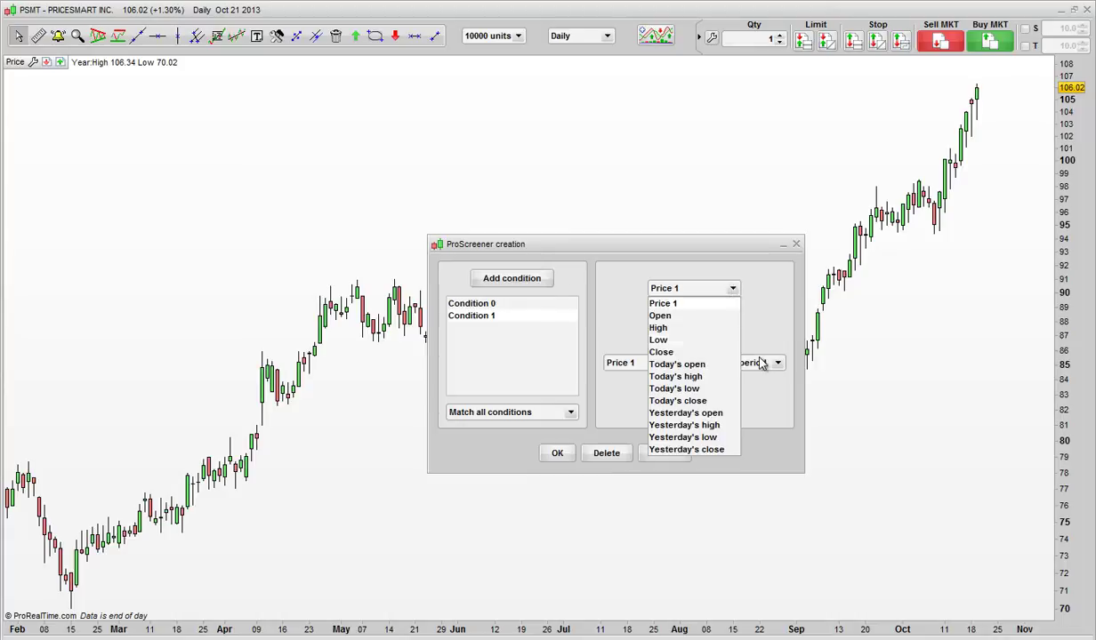
left_click(716, 450)
left_click(721, 325)
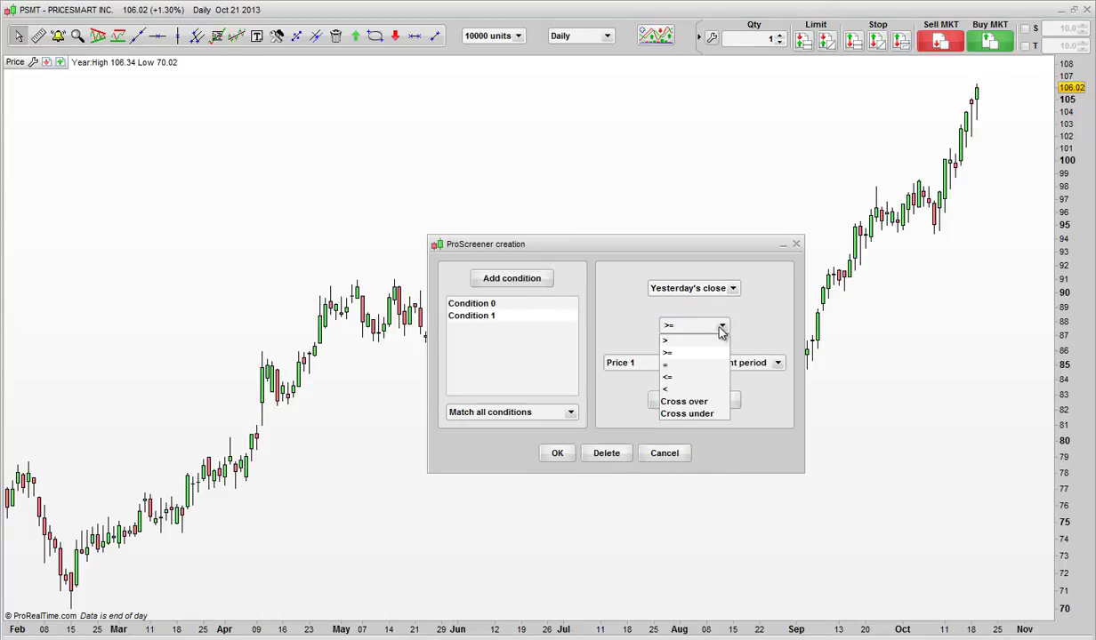
left_click(668, 373)
left_click(689, 363)
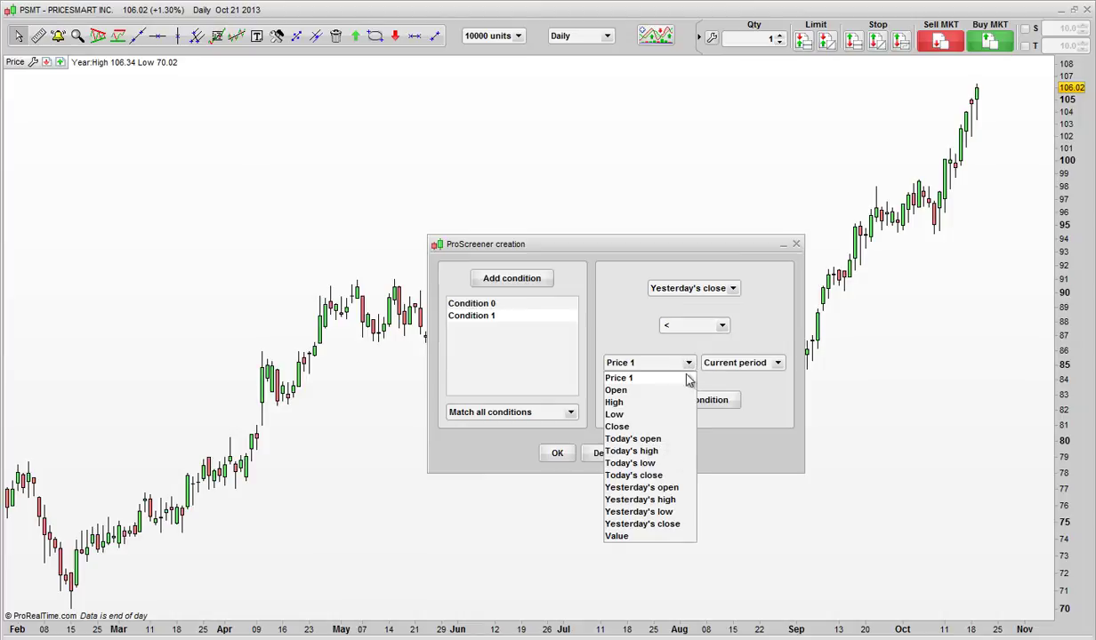
left_click(651, 488)
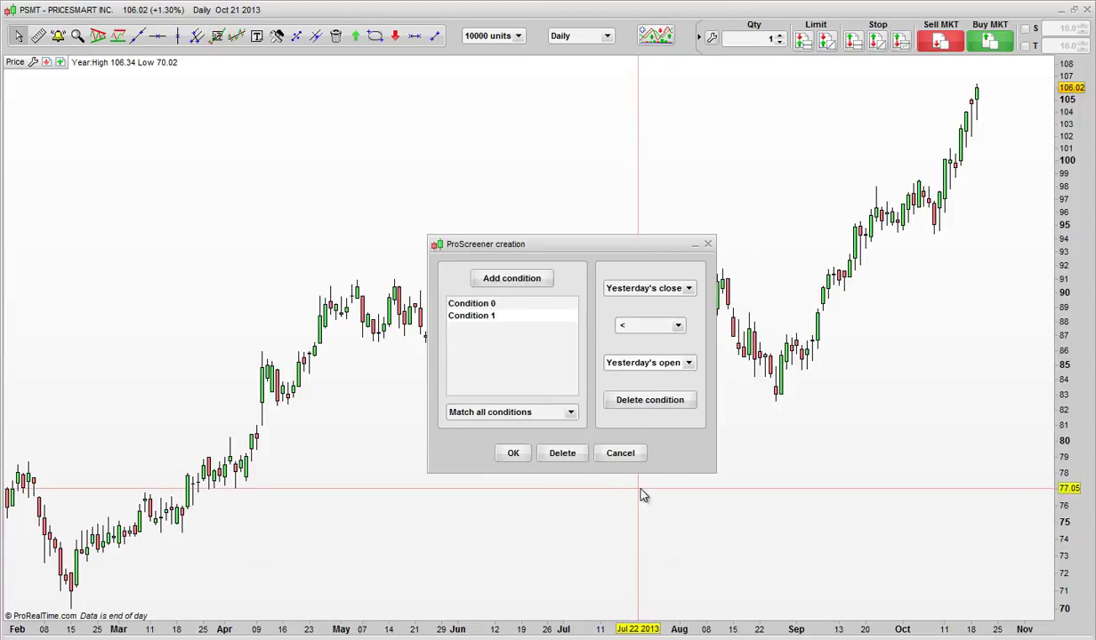
left_click(514, 452)
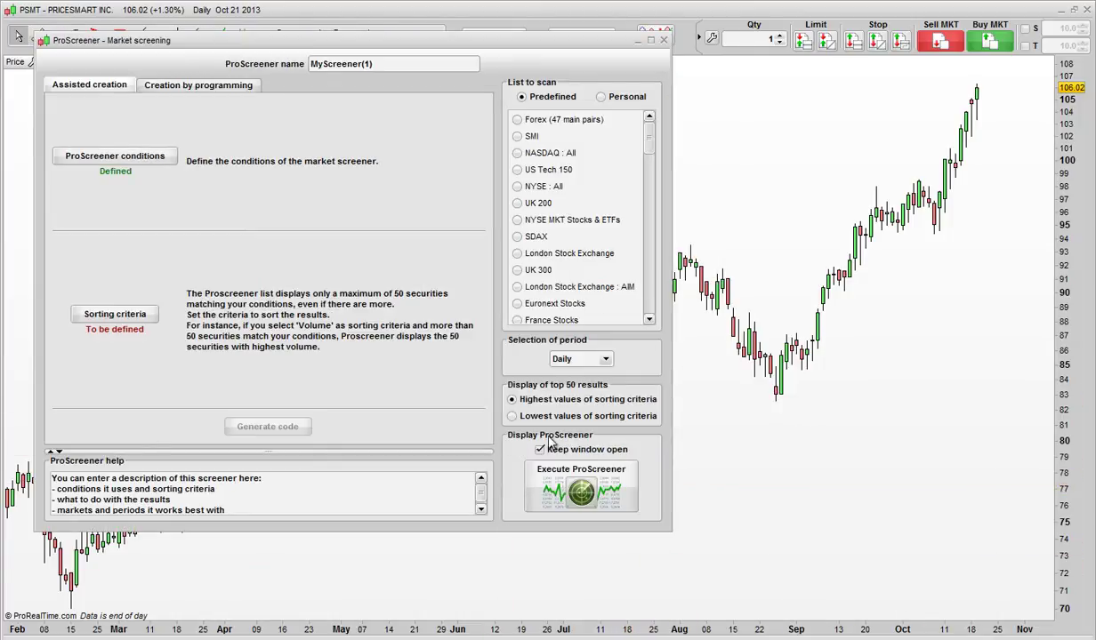
Add a third condition requiring Today's open >= Yesterday's open
left_click(117, 158)
left_click(517, 267)
left_click(863, 364)
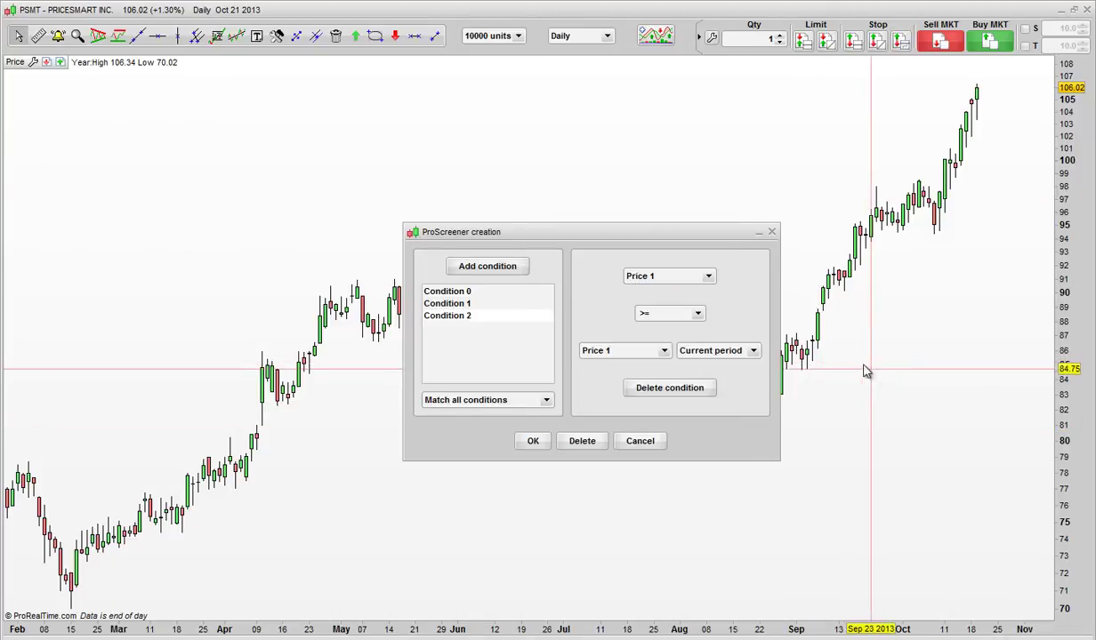
left_click(709, 277)
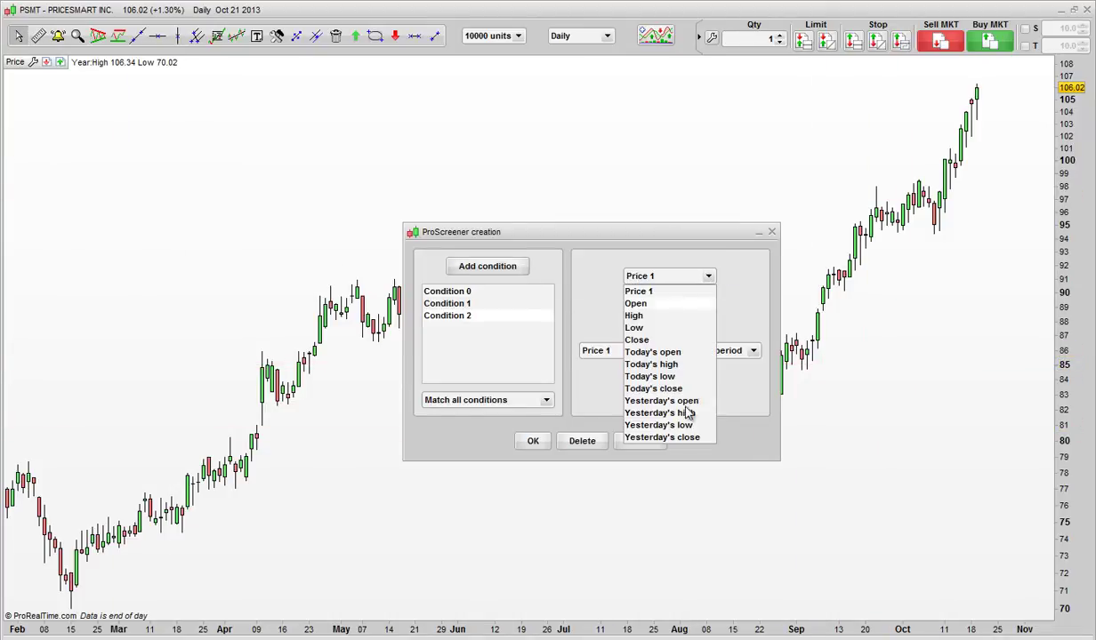
left_click(656, 349)
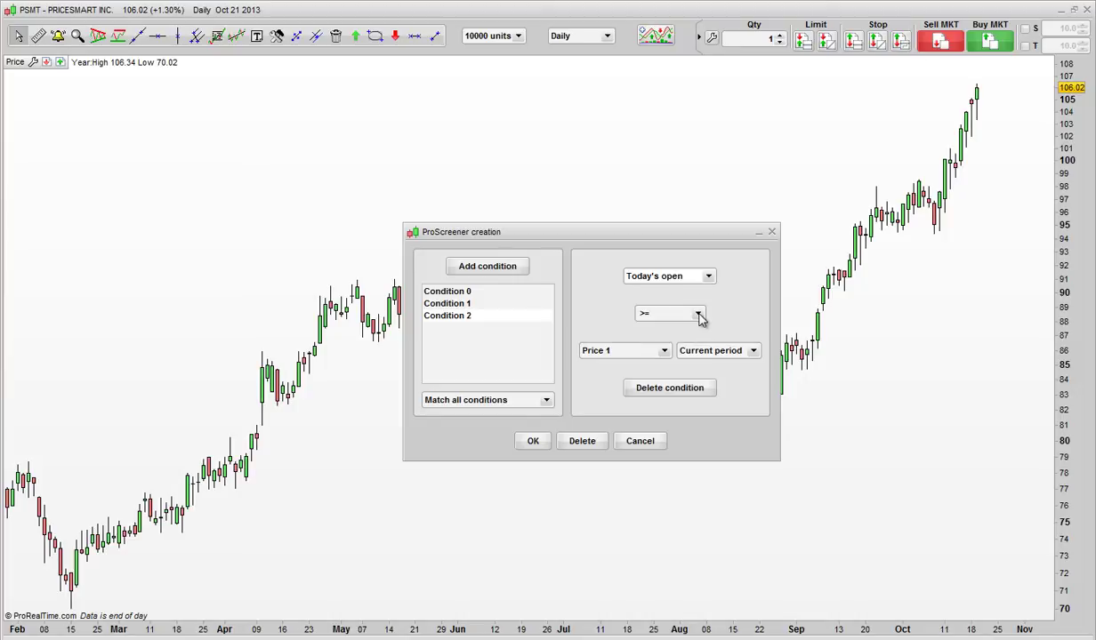
left_click(665, 353)
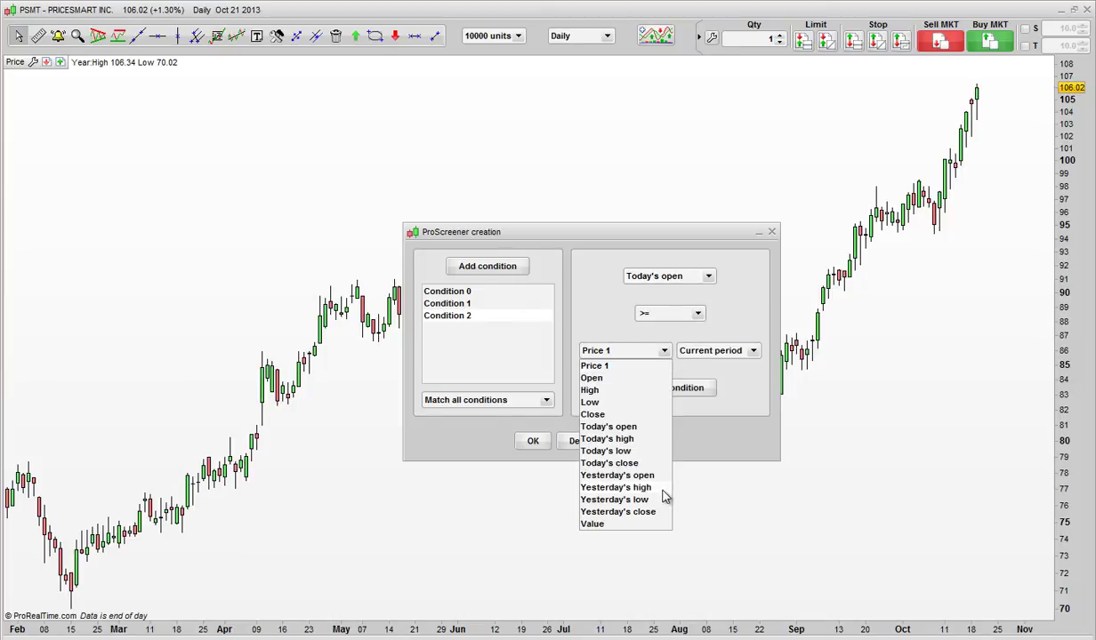
left_click(629, 478)
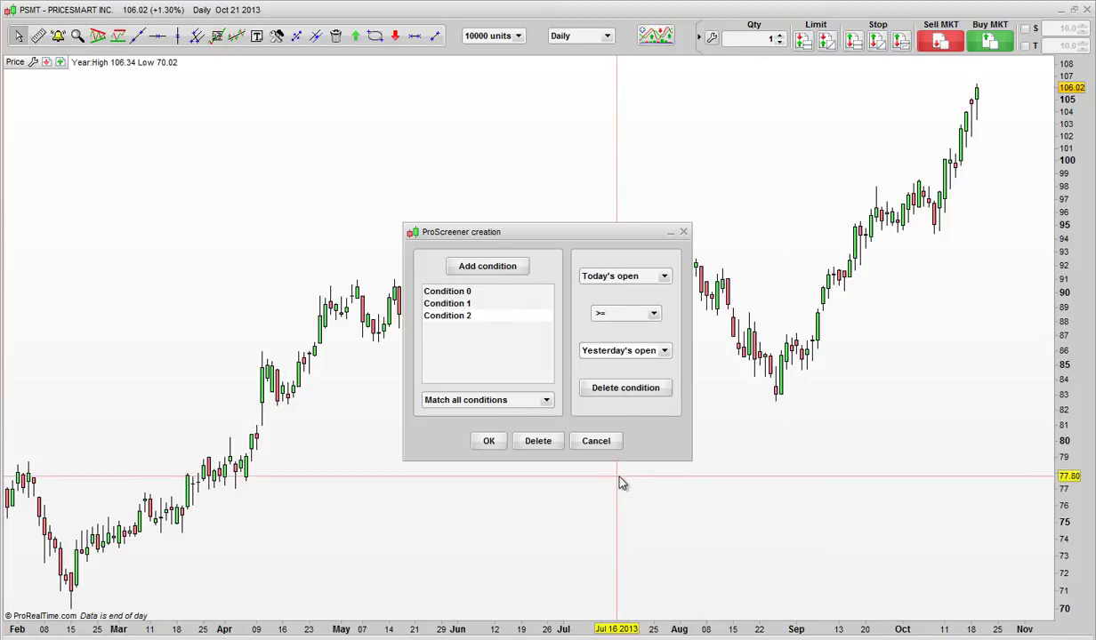
left_click(489, 442)
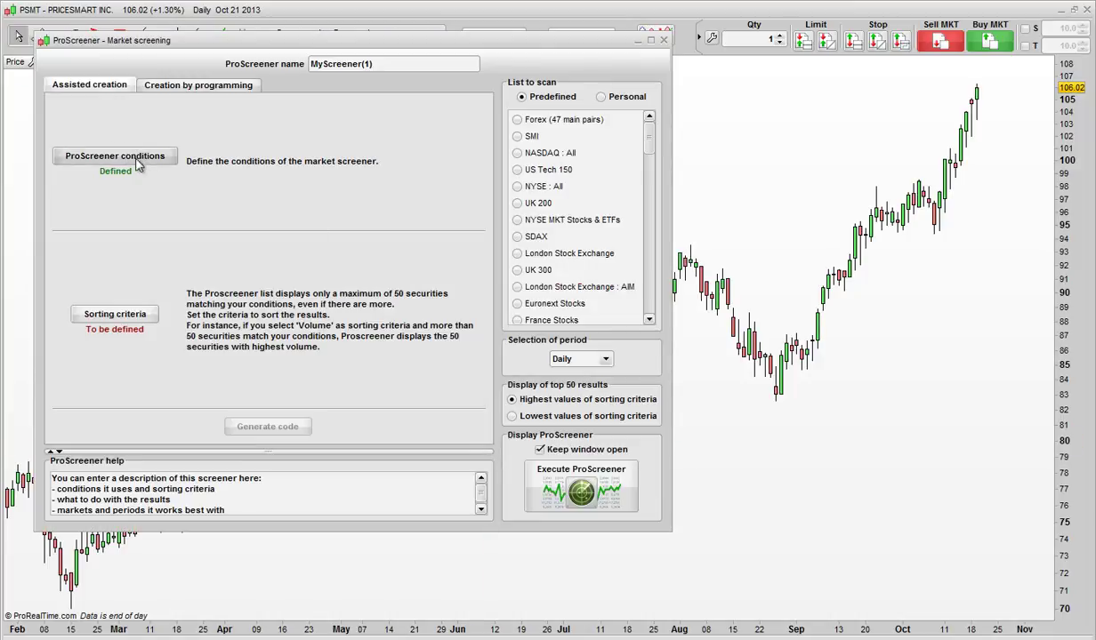
Add a fourth condition requiring Today's low >= Yesterday's open
left_click(136, 164)
left_click(488, 265)
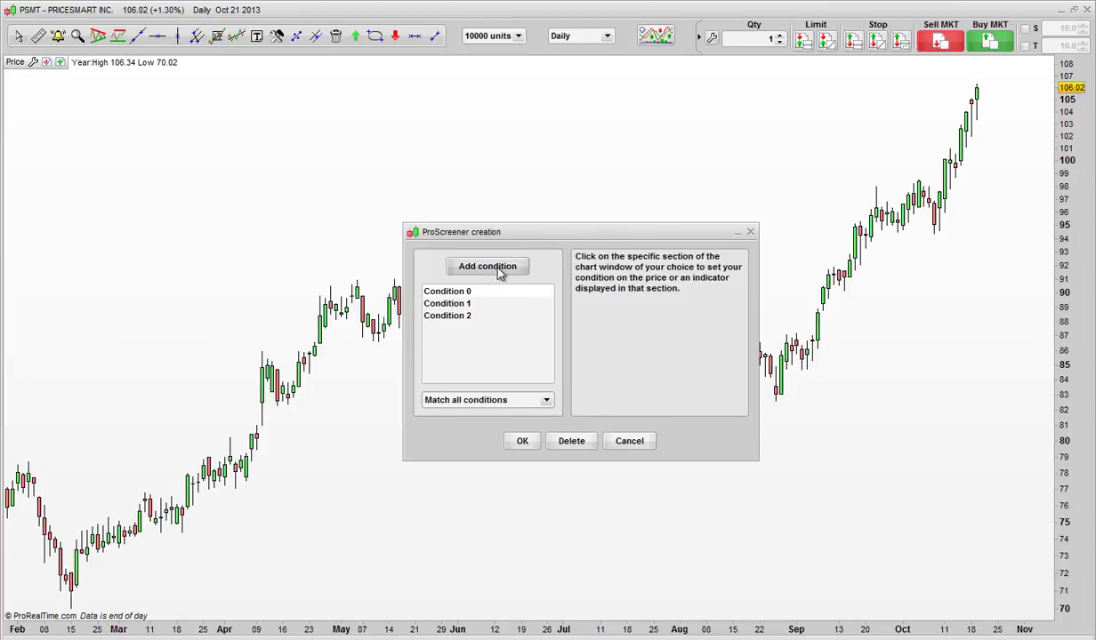
left_click(923, 315)
left_click(708, 279)
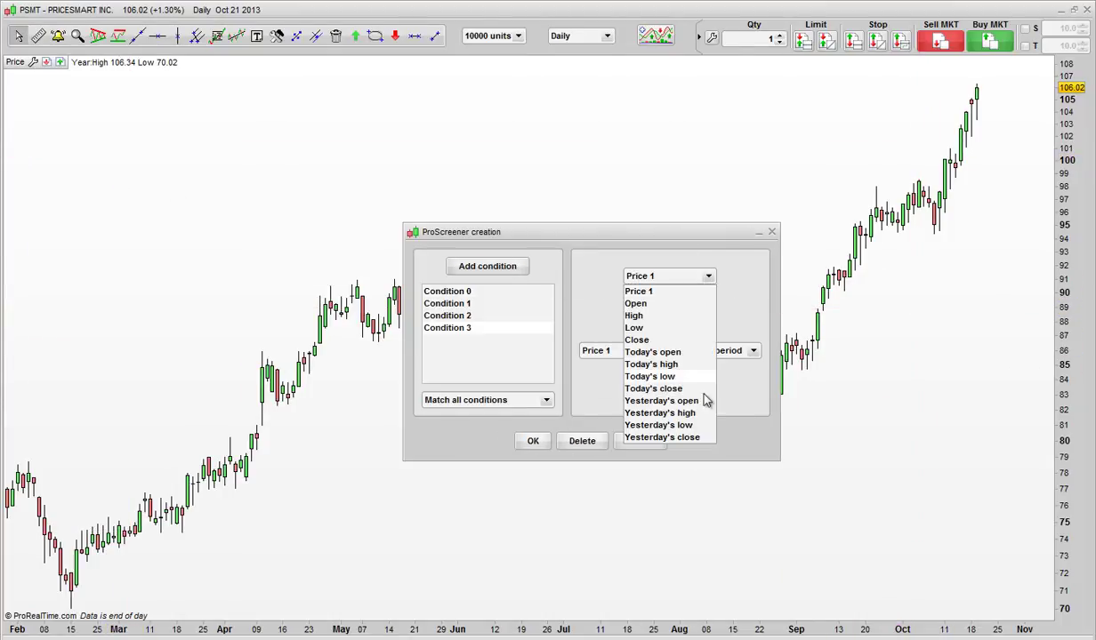
left_click(681, 377)
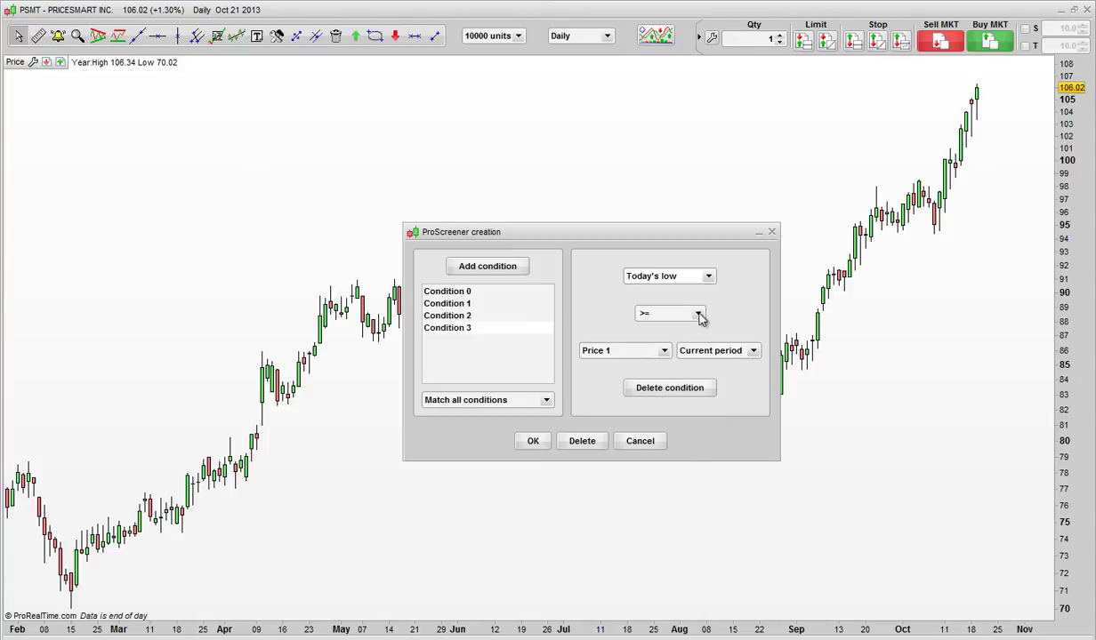
left_click(664, 351)
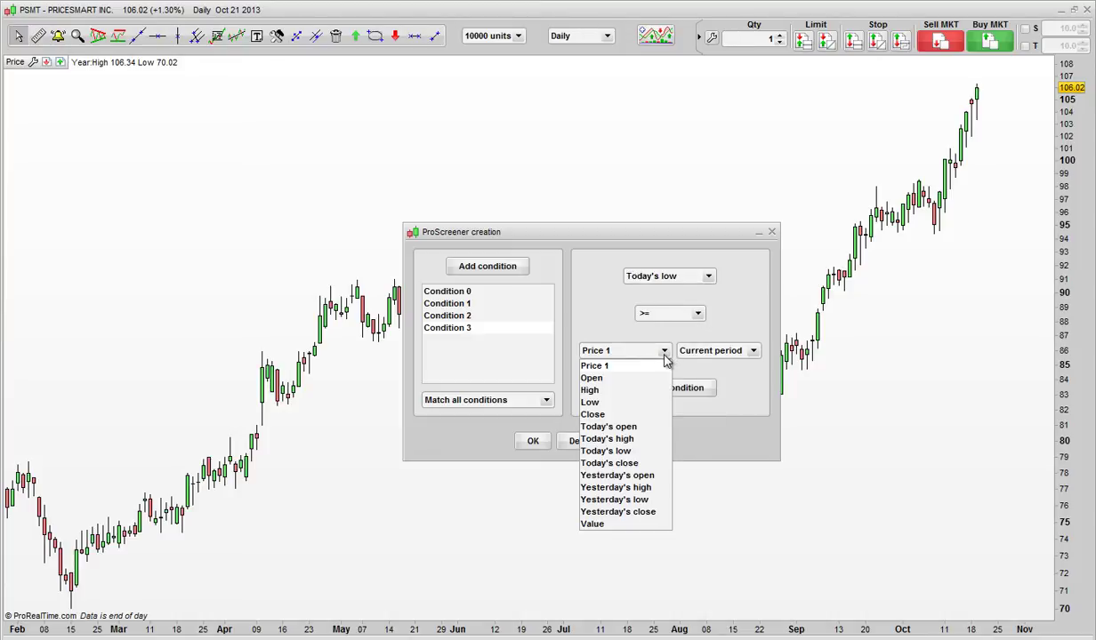
left_click(639, 477)
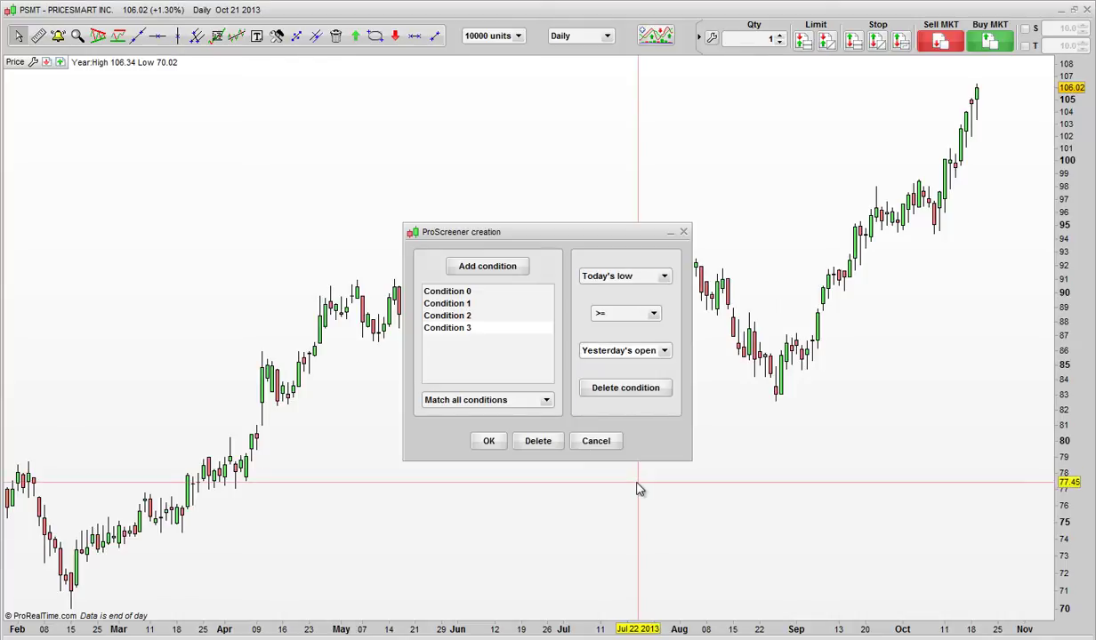
left_click(495, 445)
Set sorting criteria to Price, generate the code, and execute it on NASDAQ : All
left_click(114, 317)
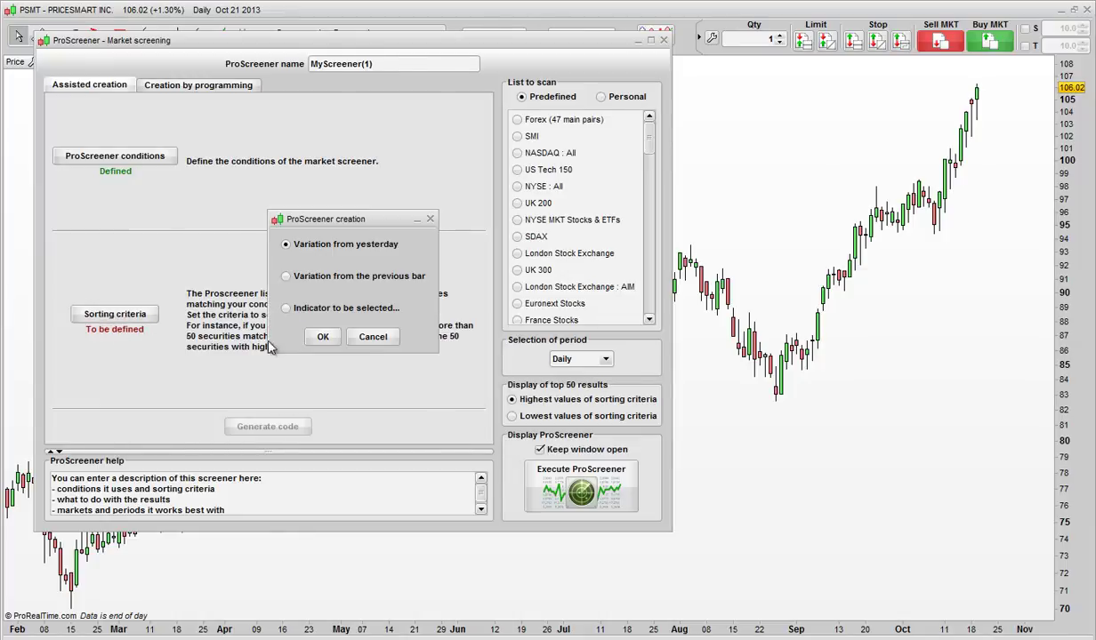
left_click(287, 309)
left_click(682, 320)
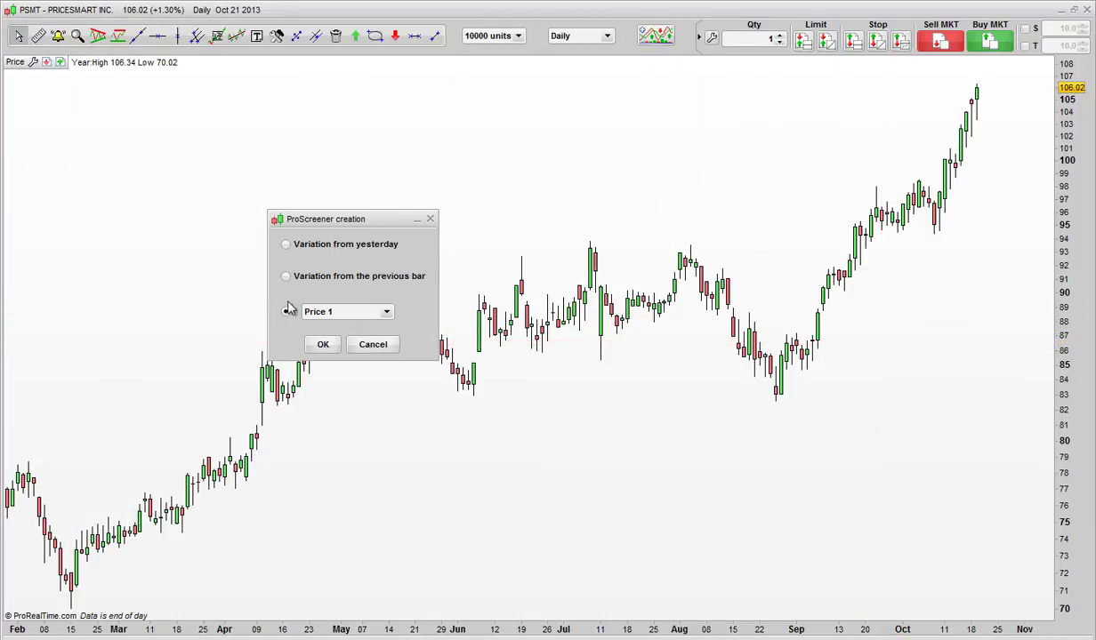
left_click(322, 345)
left_click(268, 427)
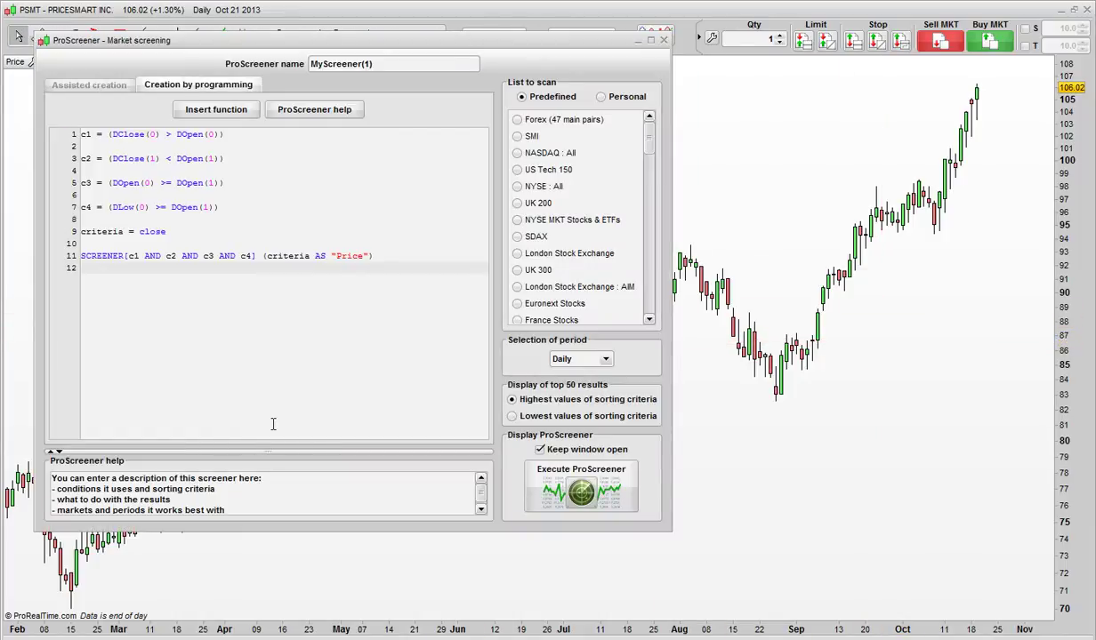
left_click(518, 155)
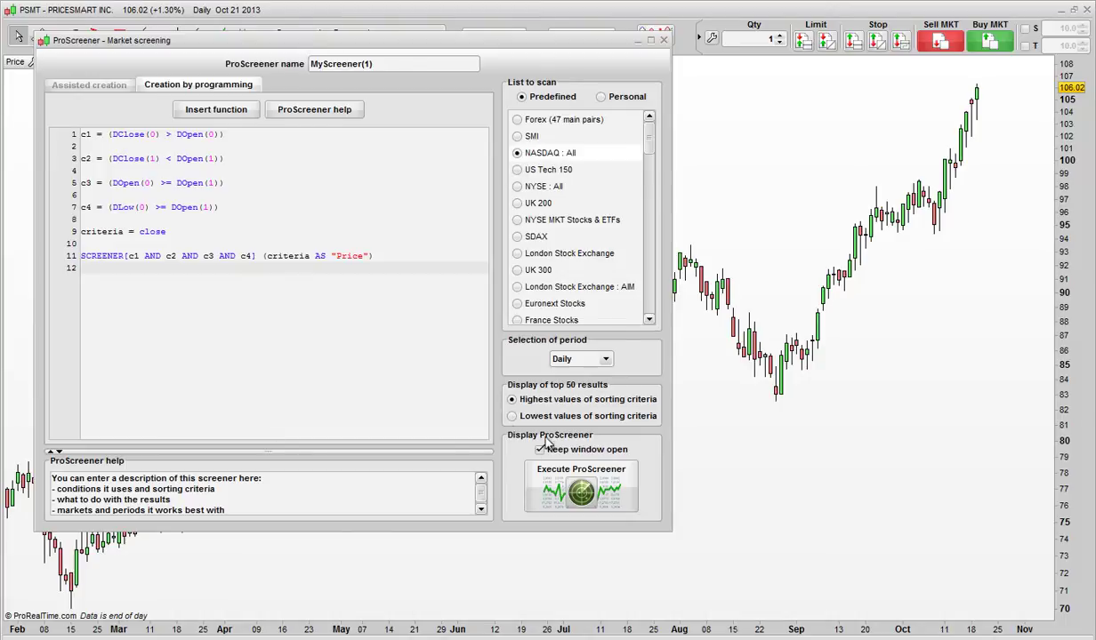
left_click(562, 483)
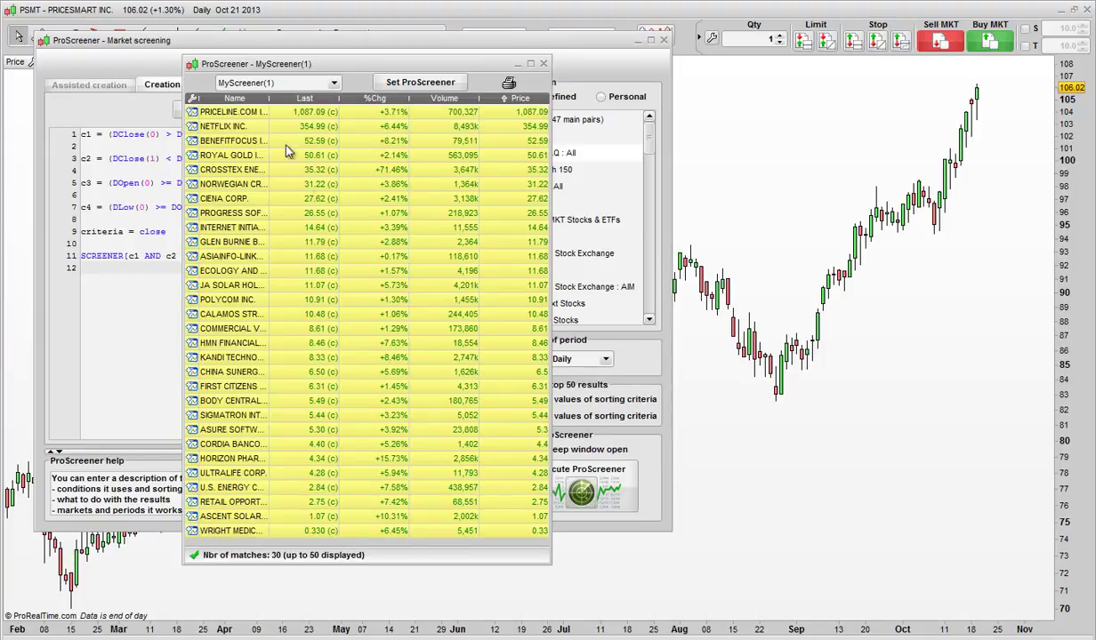
Open the Priceline chart, then zoom and pan through its recent daily candles
left_click(233, 112)
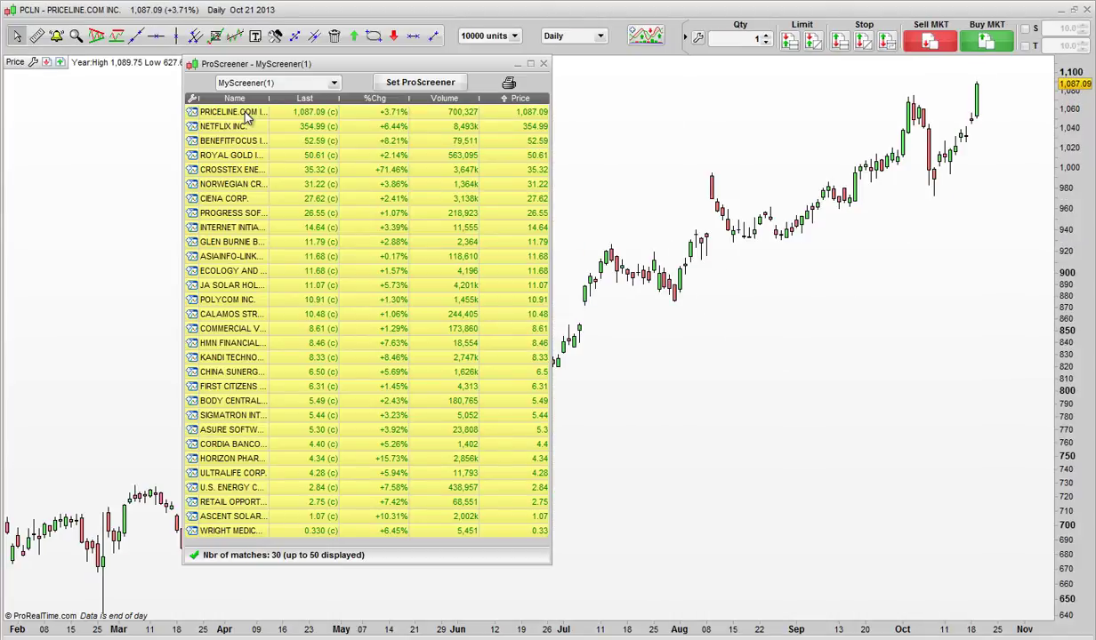
left_click(247, 117)
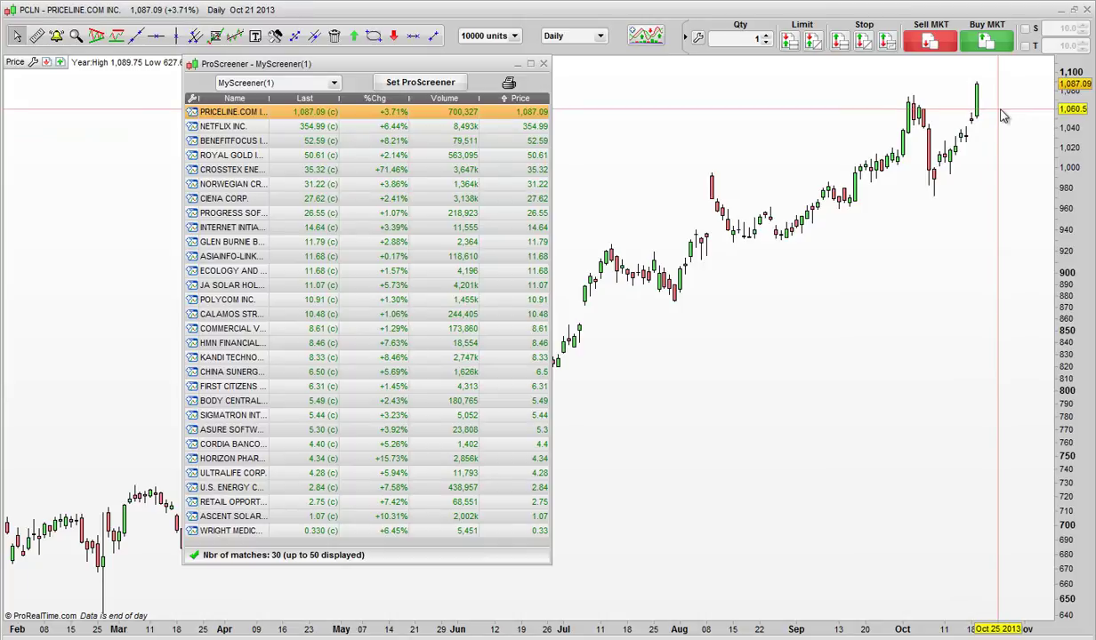
scroll(738, 326, "up", 5)
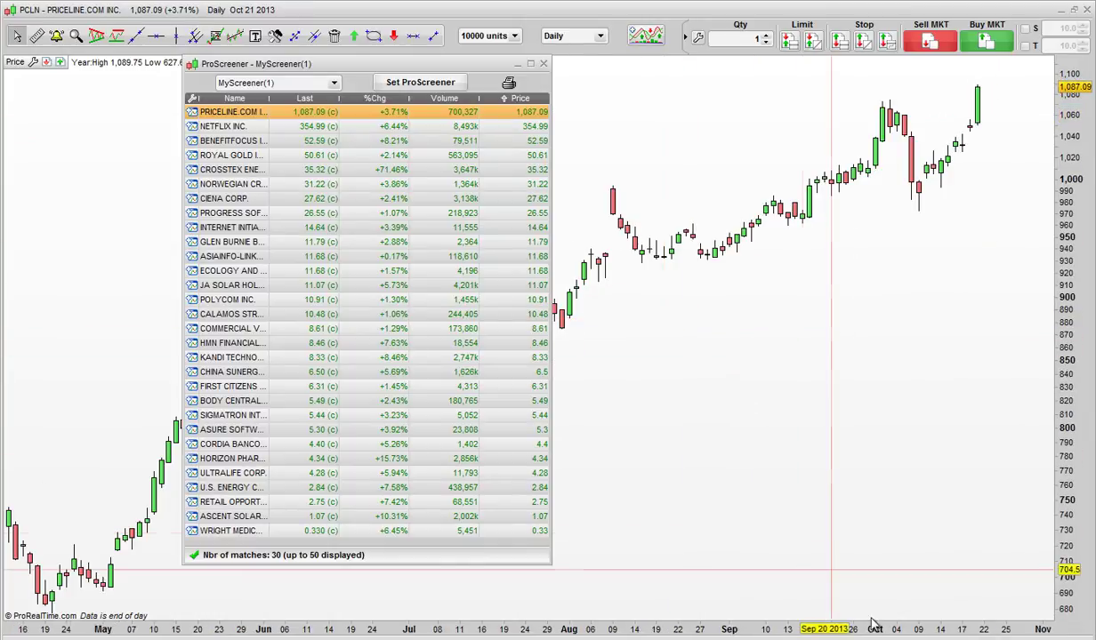
left_click_drag(613, 294, 722, 298)
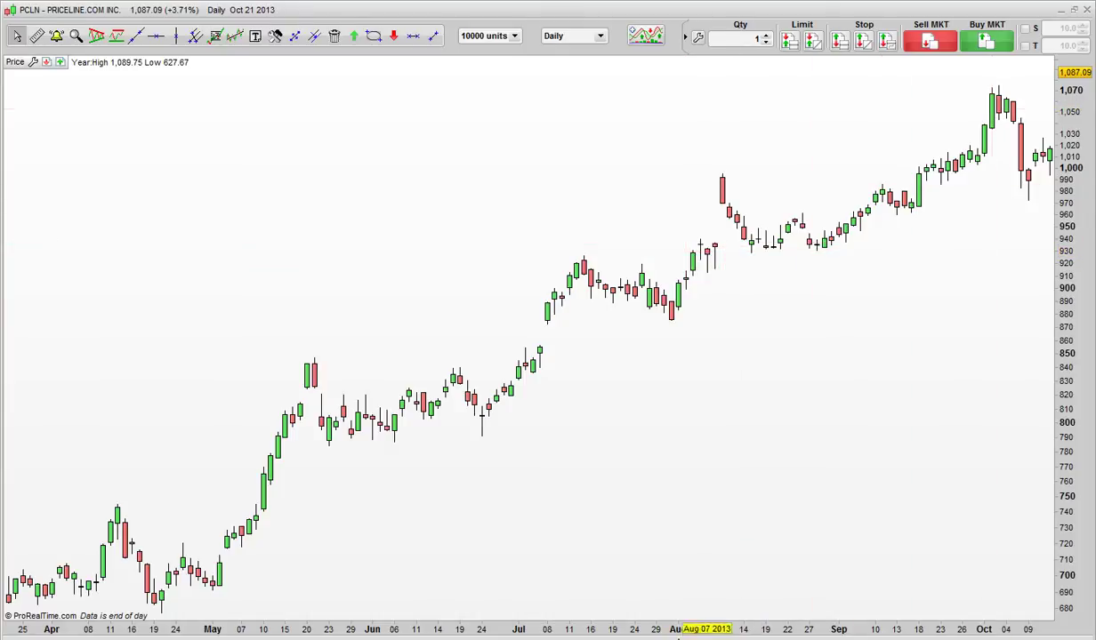
left_click_drag(685, 630, 373, 629)
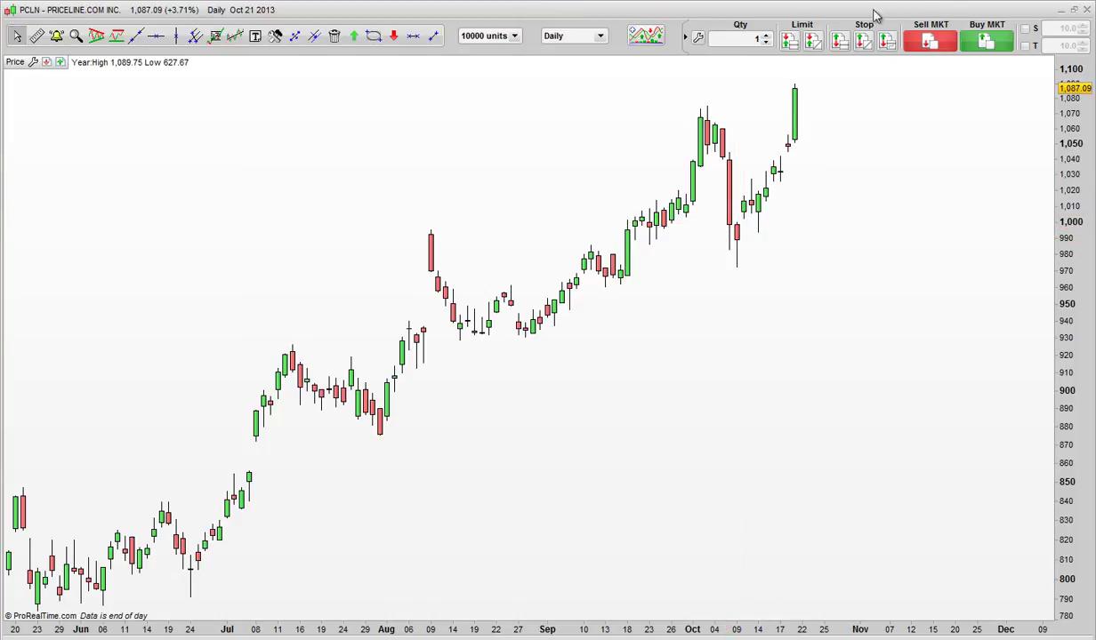
scroll(734, 166, "down", 3)
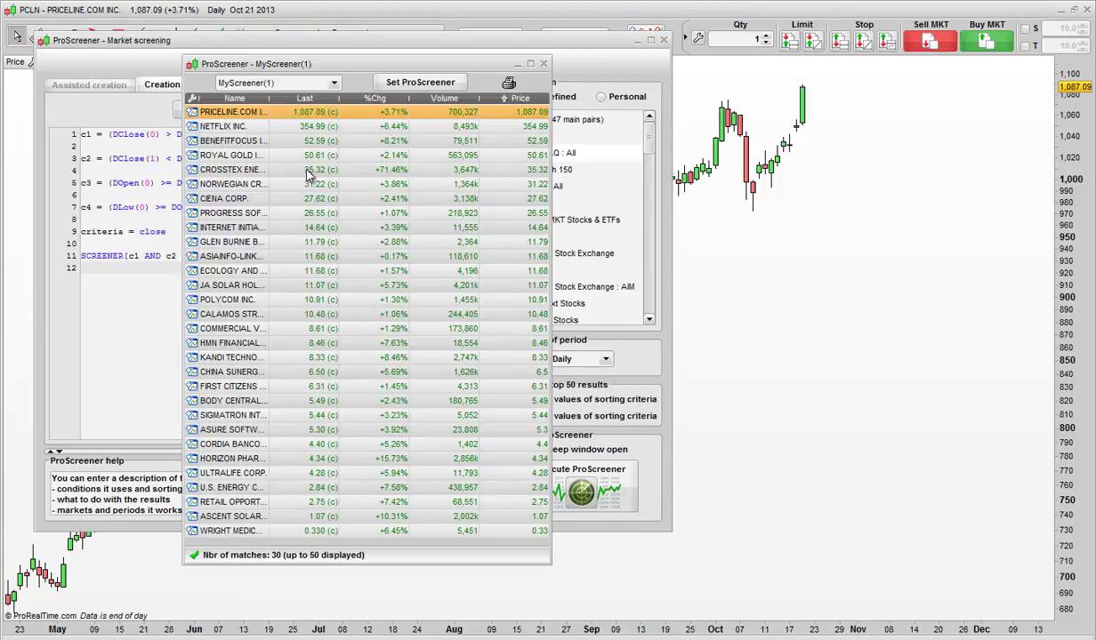
Step through the Netflix, Benefitfocus, Royal Gold, Crosstex and Norwegian result charts
key("Down")
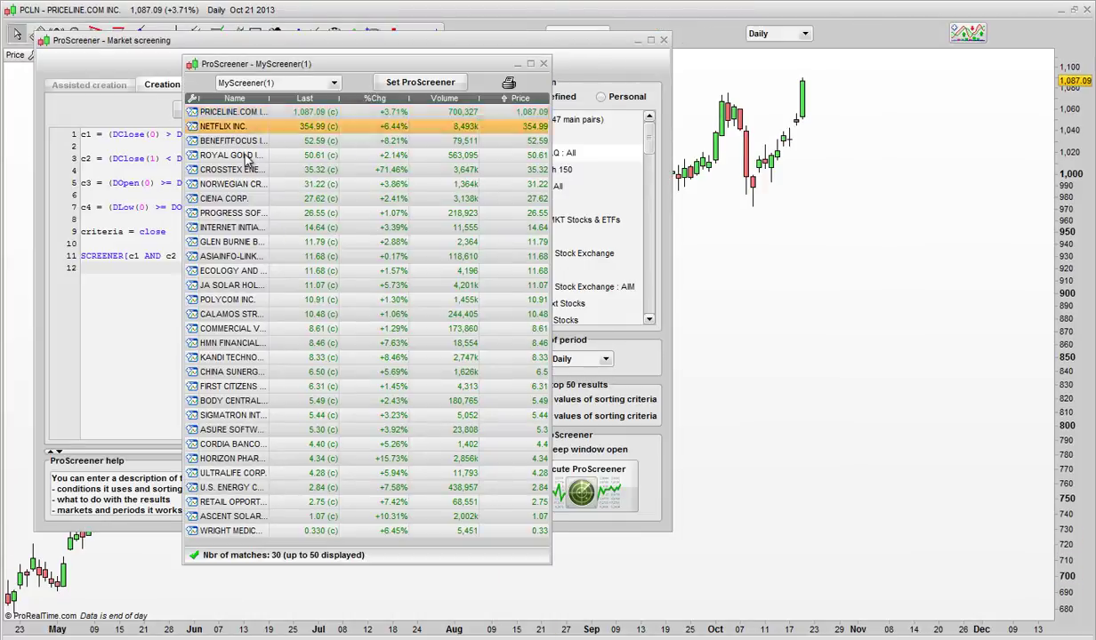
key("Down")
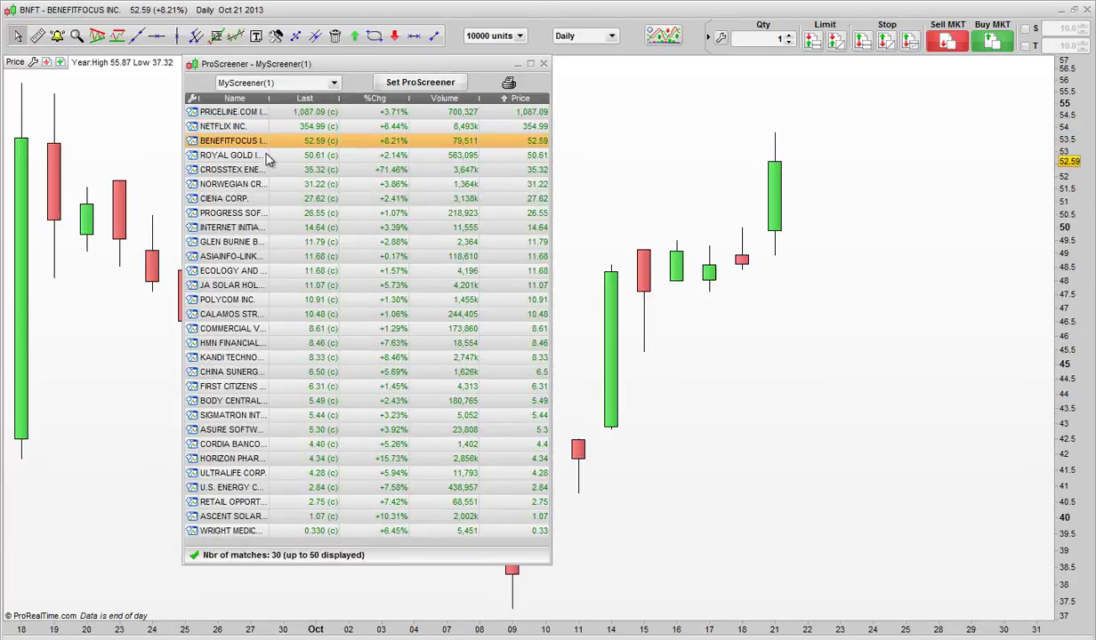
key("Down")
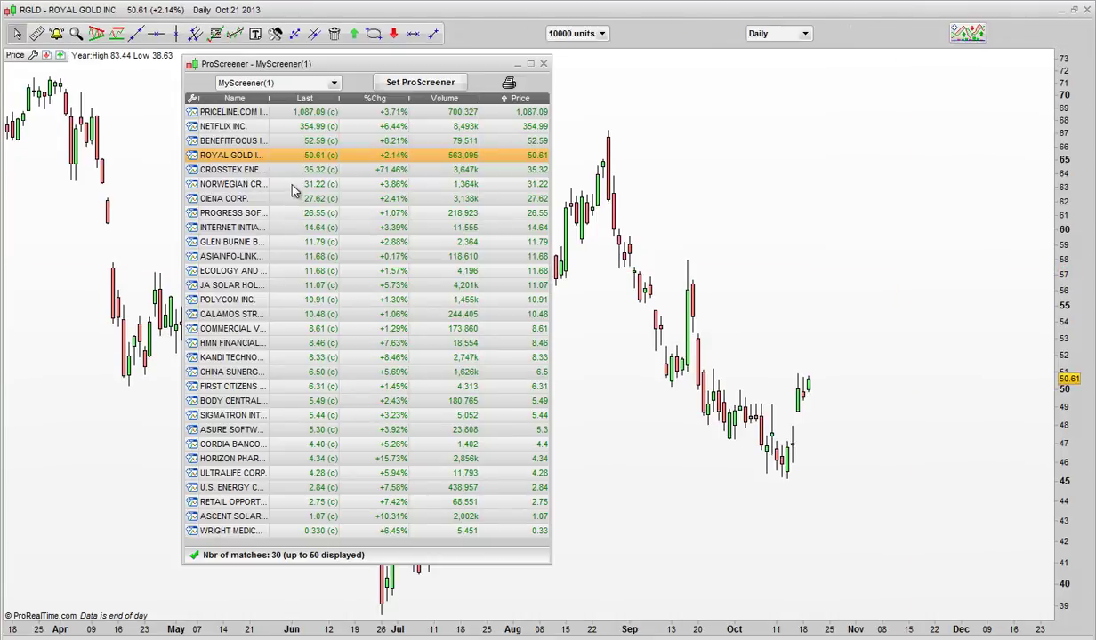
key("Down")
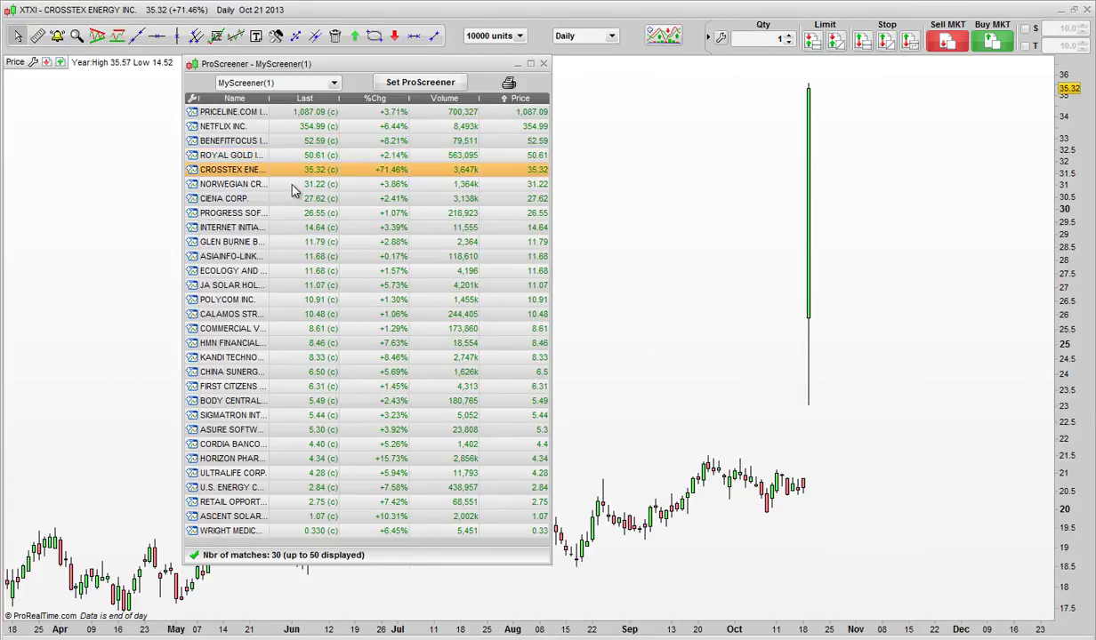
key("Down")
key("Down")
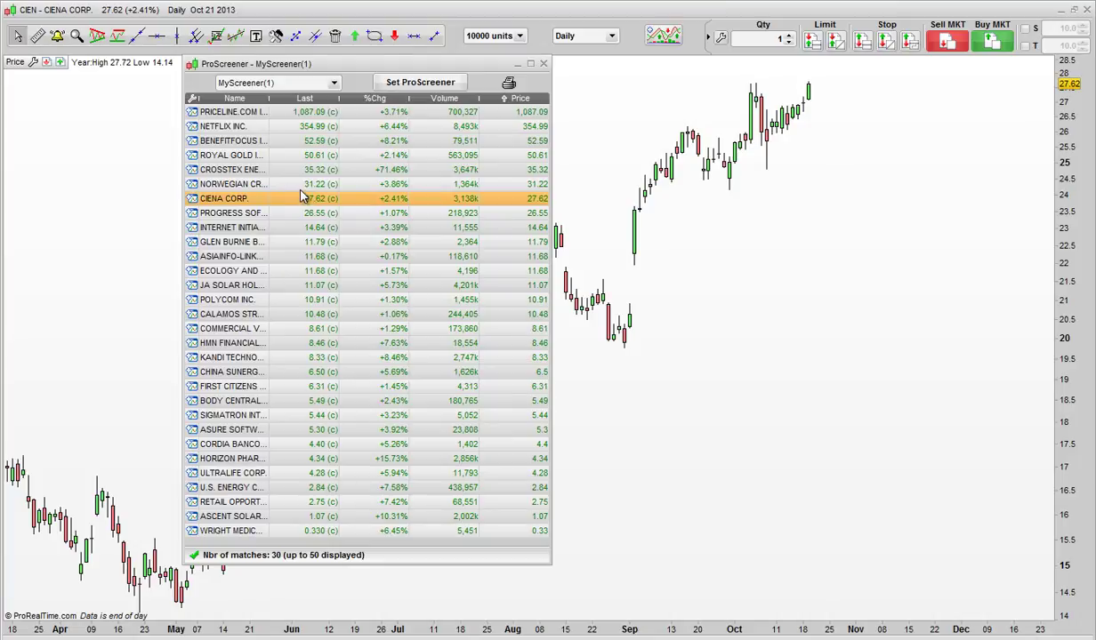
Rerun the screener on NYSE : All and open top result charts, ending on ORIX CORP ADS
left_click(421, 83)
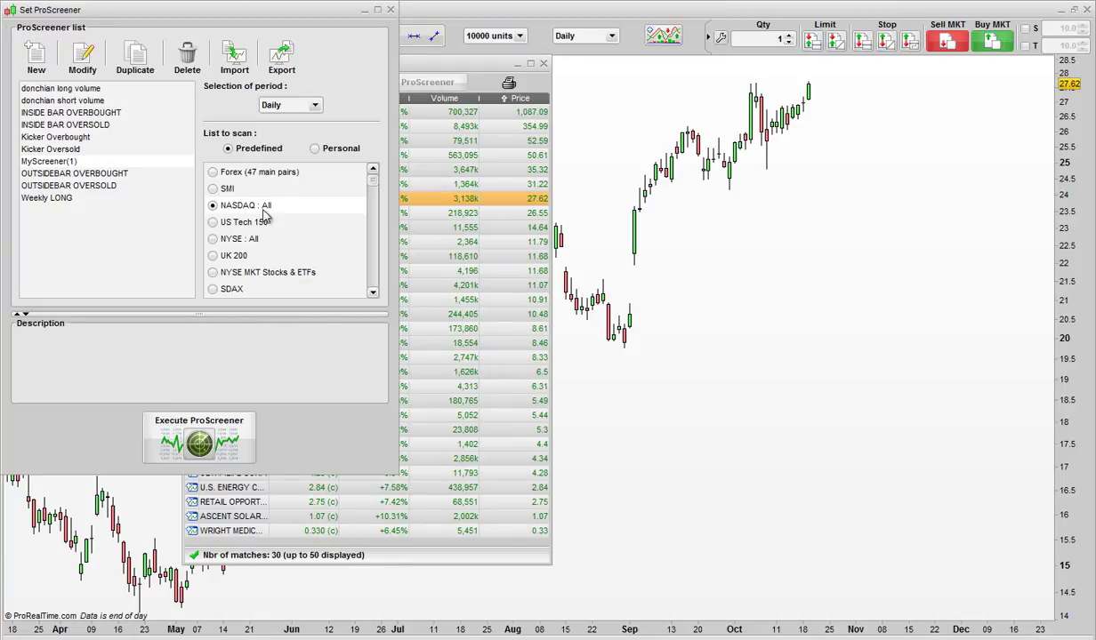
left_click(213, 241)
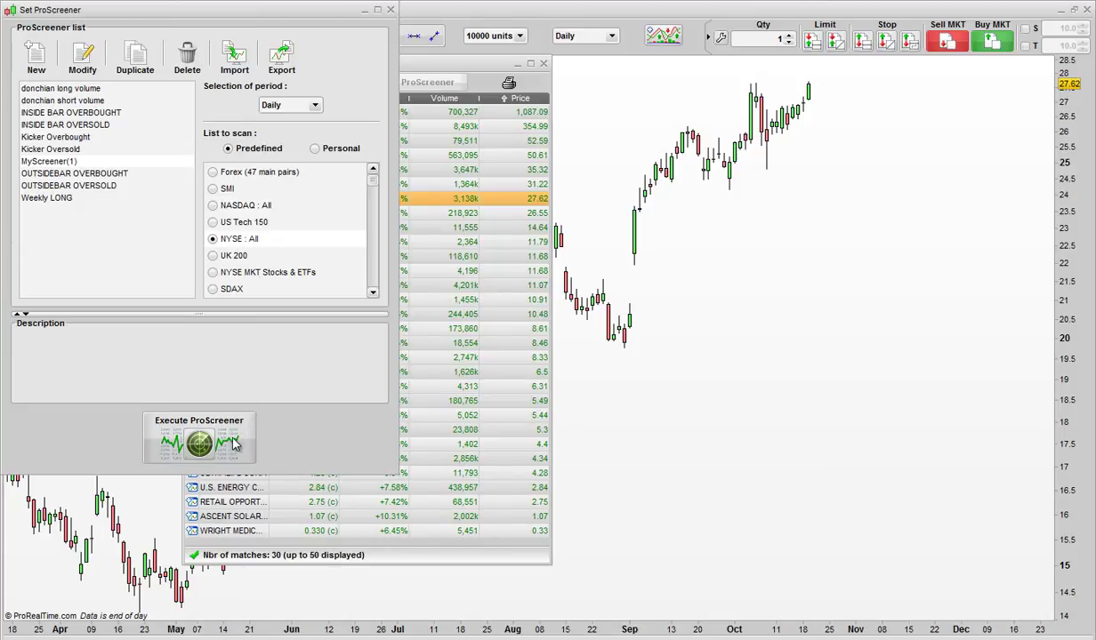
left_click(199, 442)
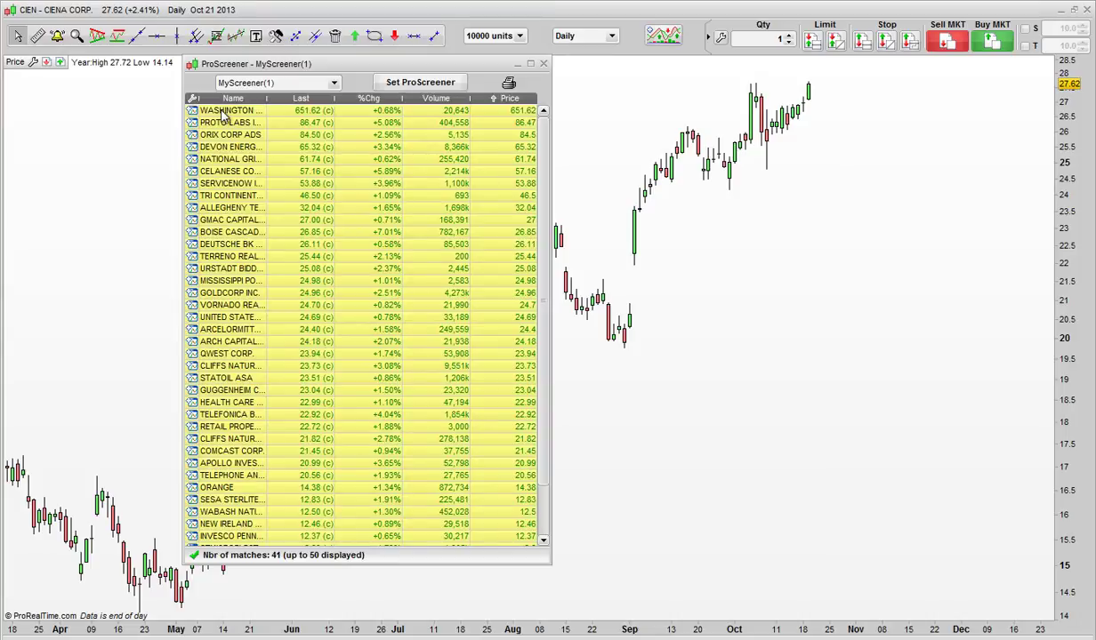
left_click(223, 111)
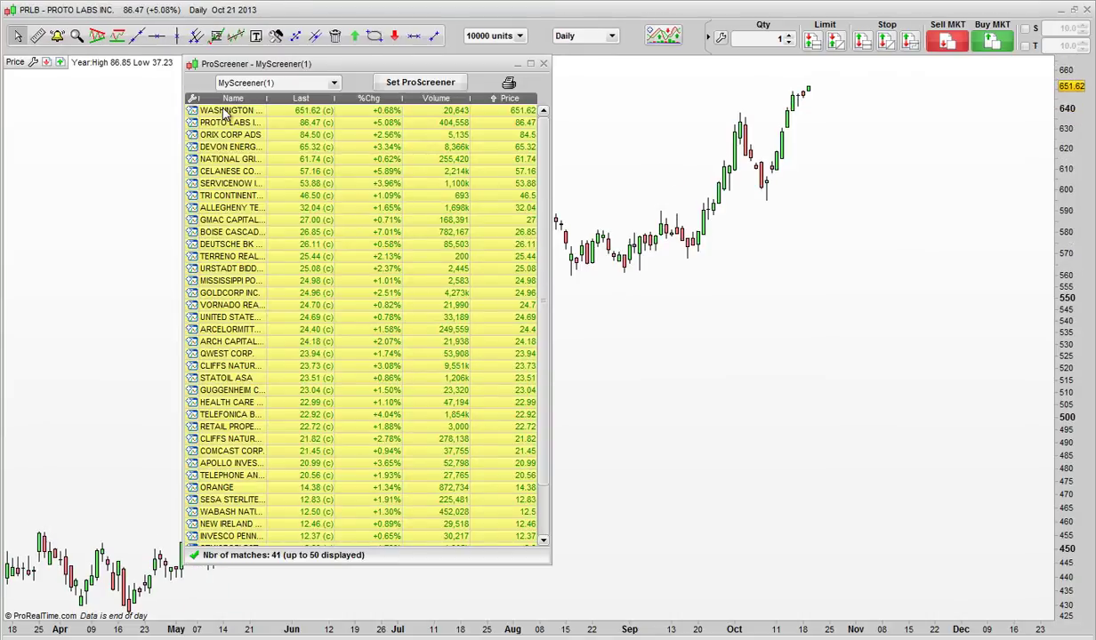
left_click(350, 134)
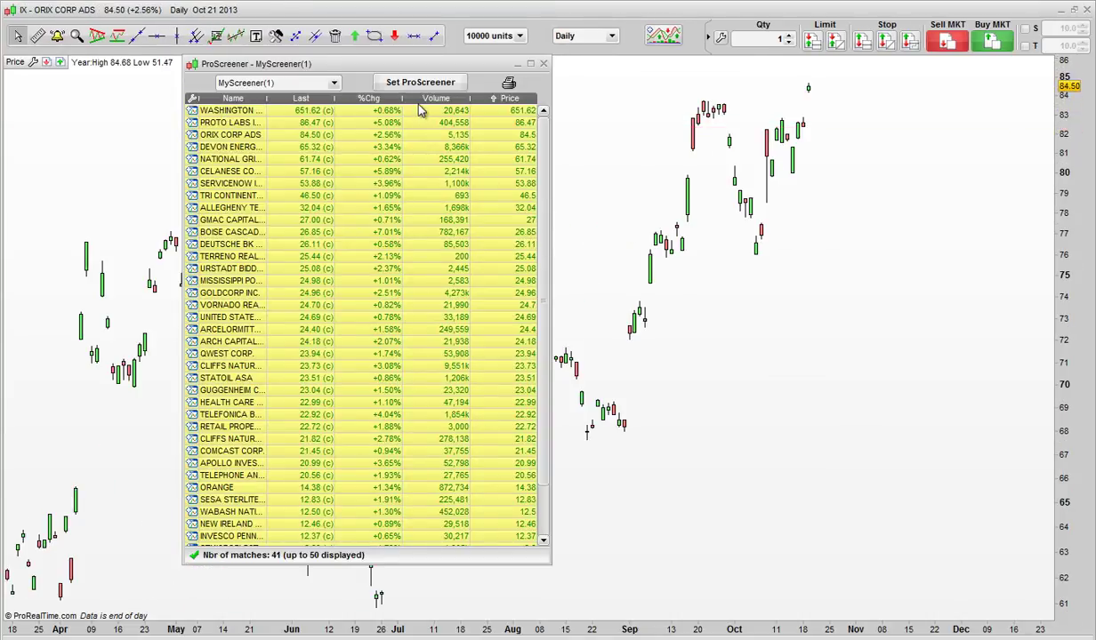
Sort results by last price ascending and view the Whiting USA Trust I, Sibanye Gold and Advent Claymore charts
left_click(306, 99)
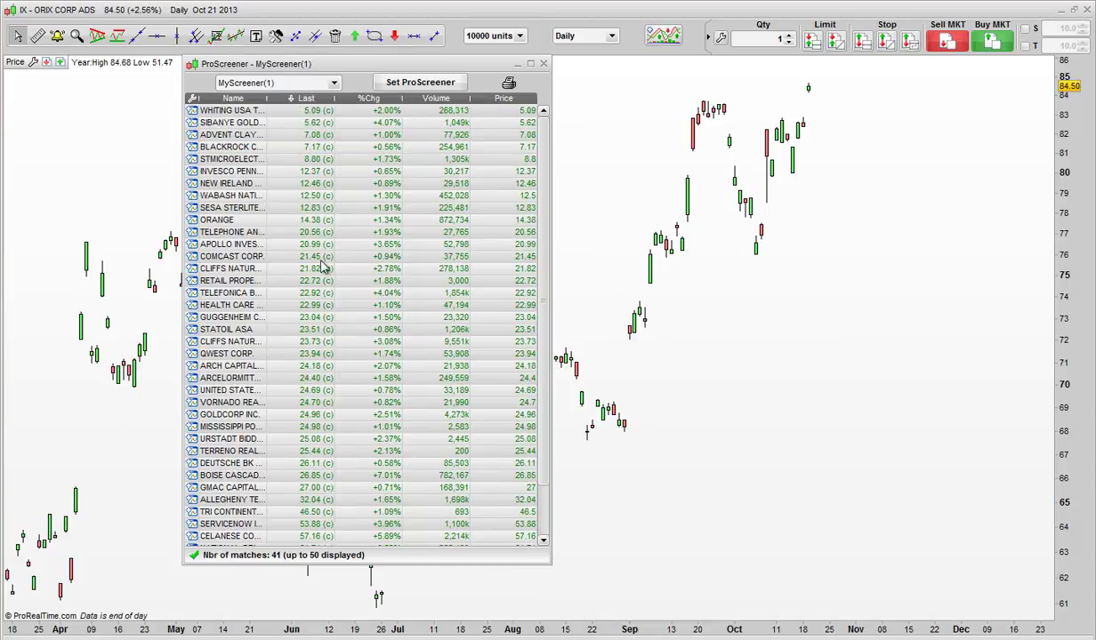
left_click(237, 112)
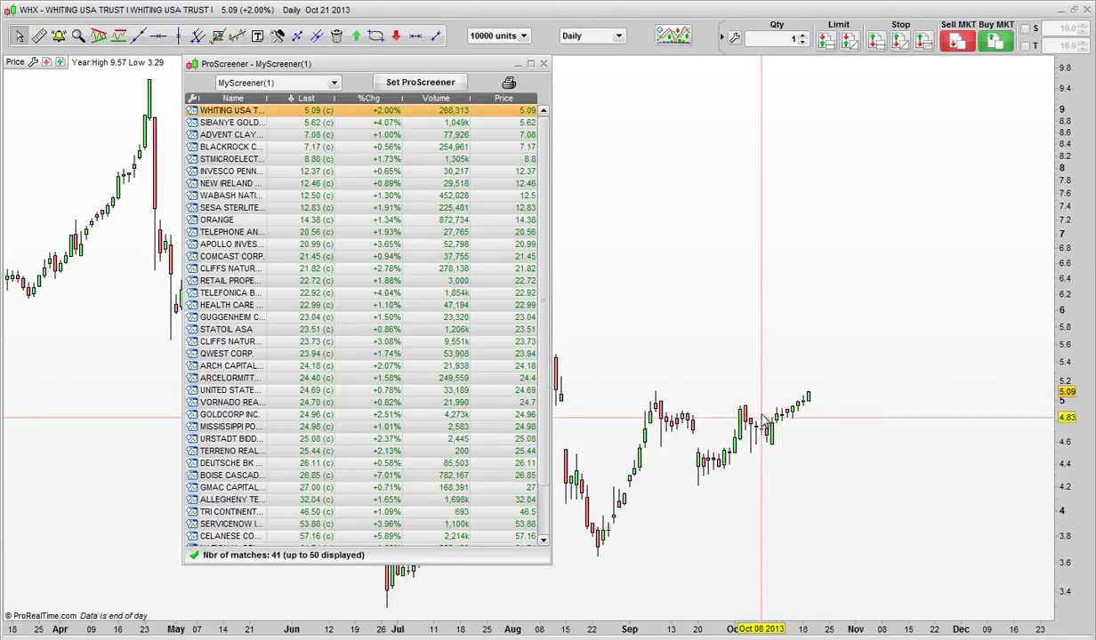
left_click(246, 124)
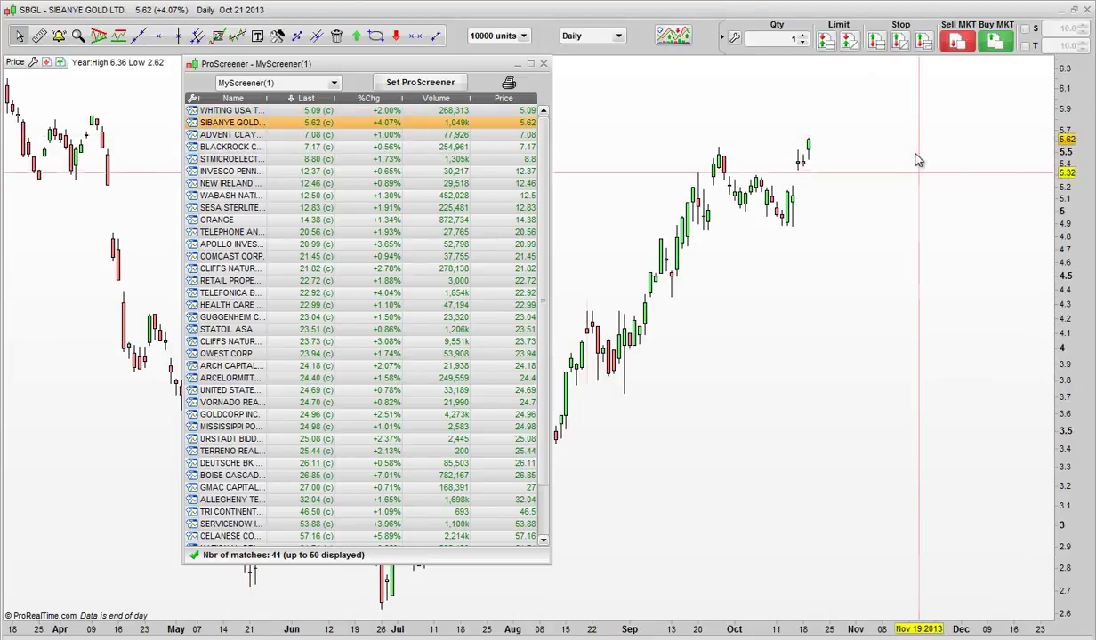
scroll(800, 218, "down", 2)
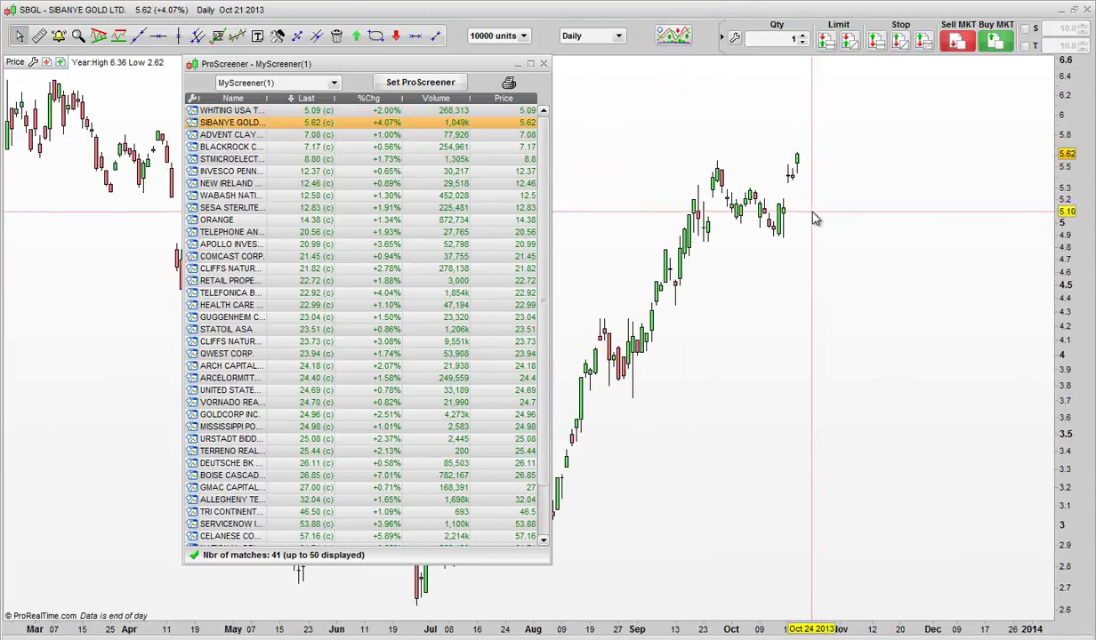
left_click(275, 136)
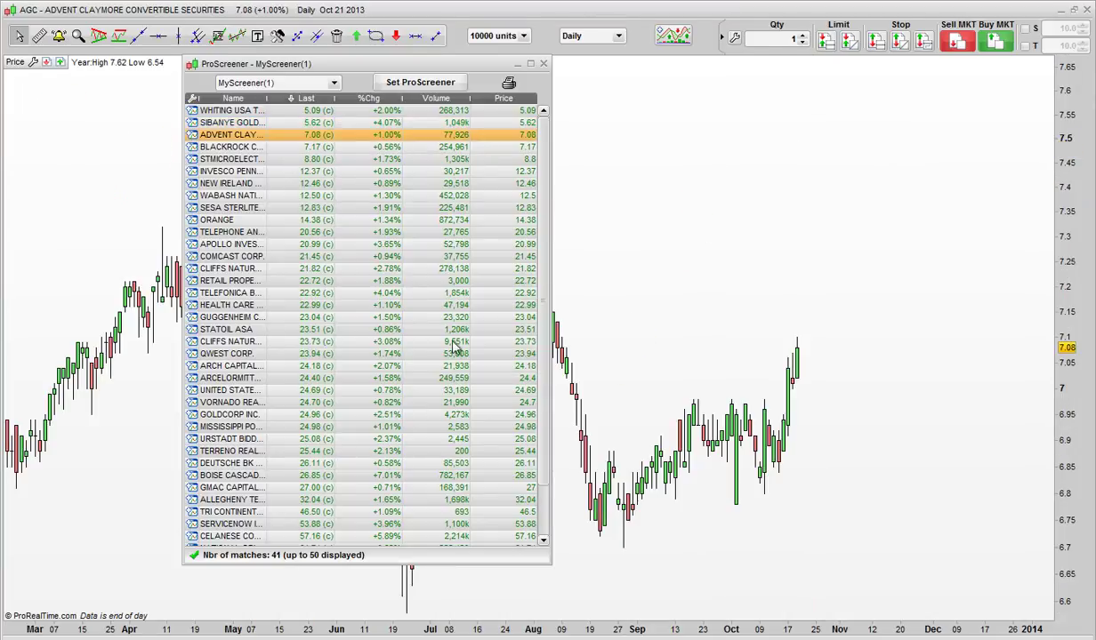
Browse the BlackRock and STMicroelectronics charts, then open the screener settings
key("Down")
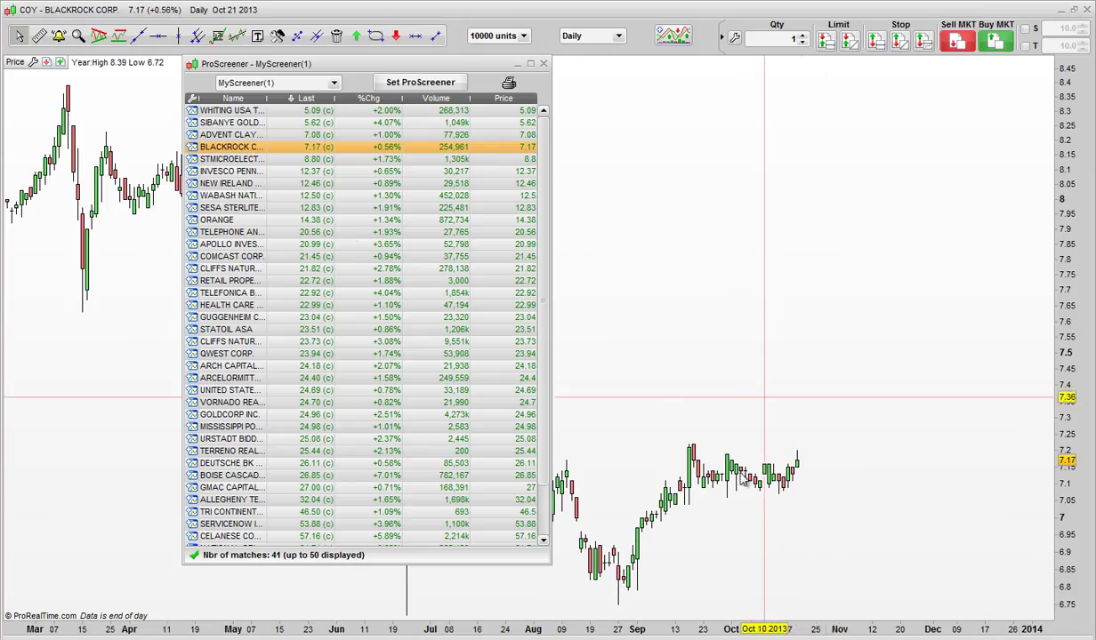
key("Up")
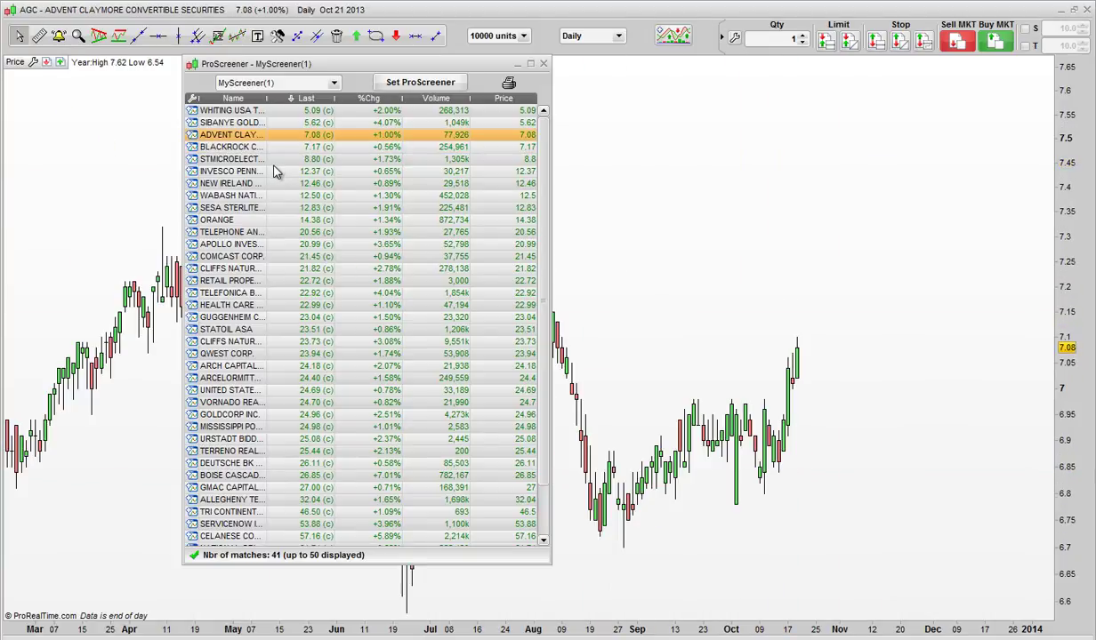
key("Down")
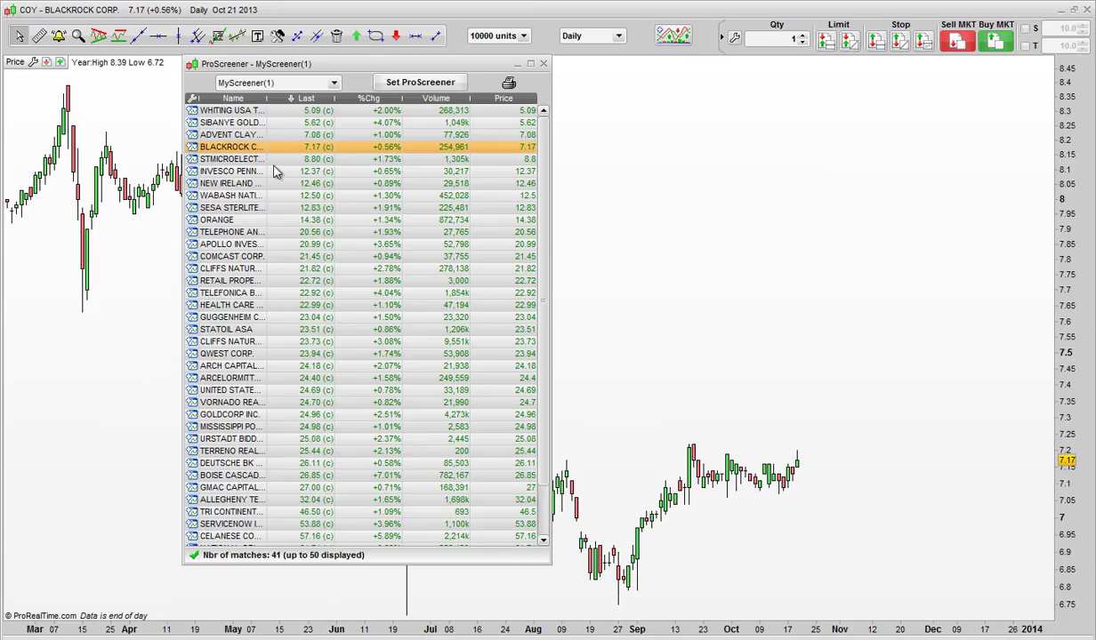
key("Down")
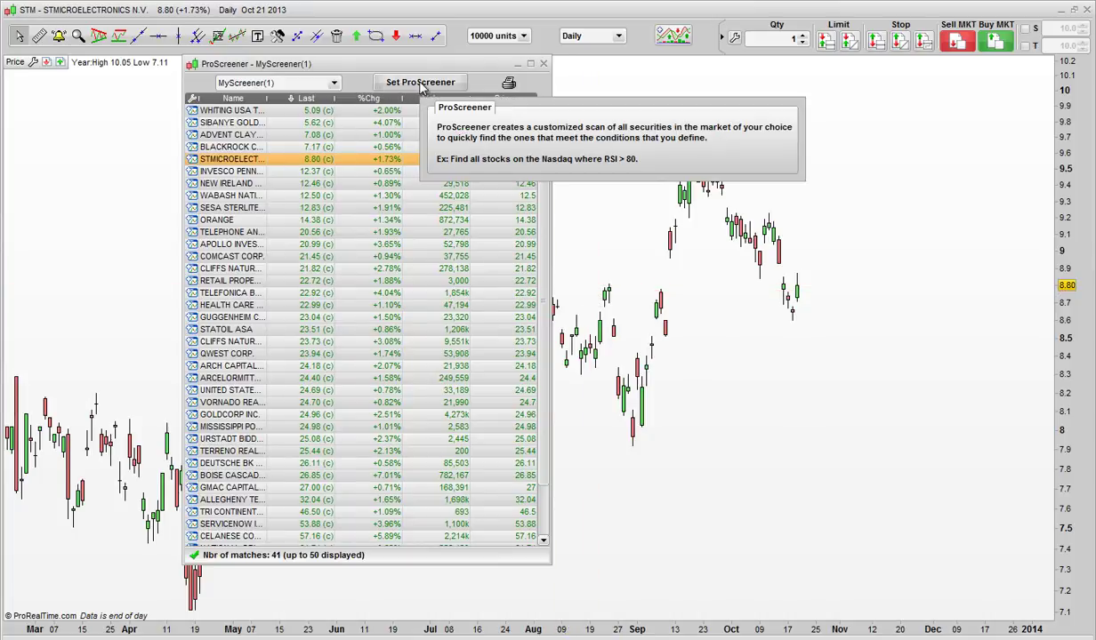
left_click(420, 83)
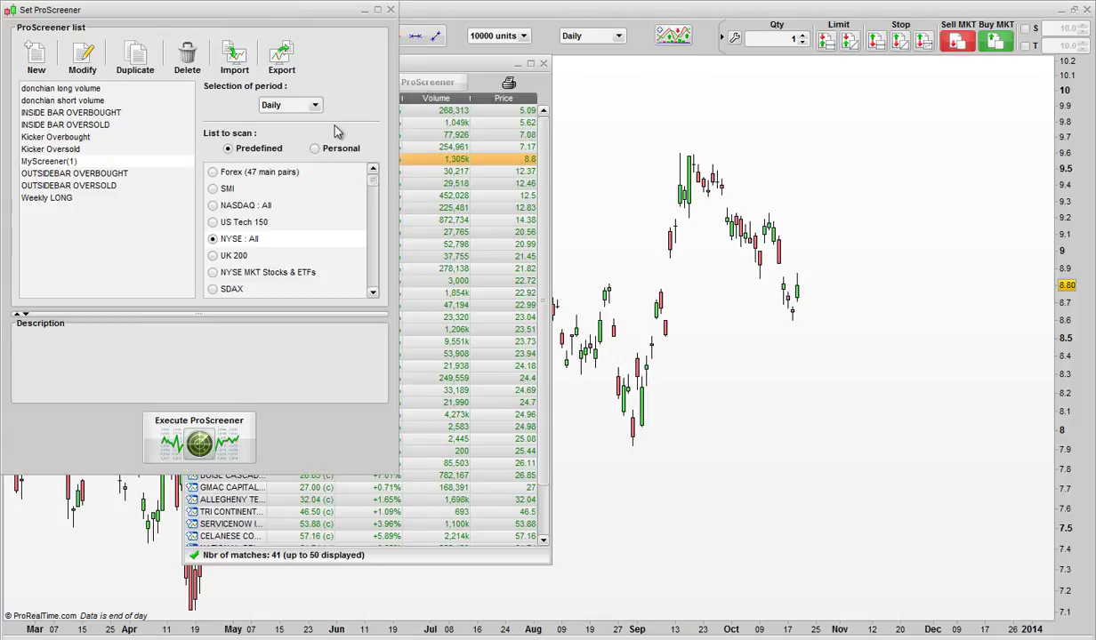
Switch the screener's scan period to Weekly
left_click(315, 106)
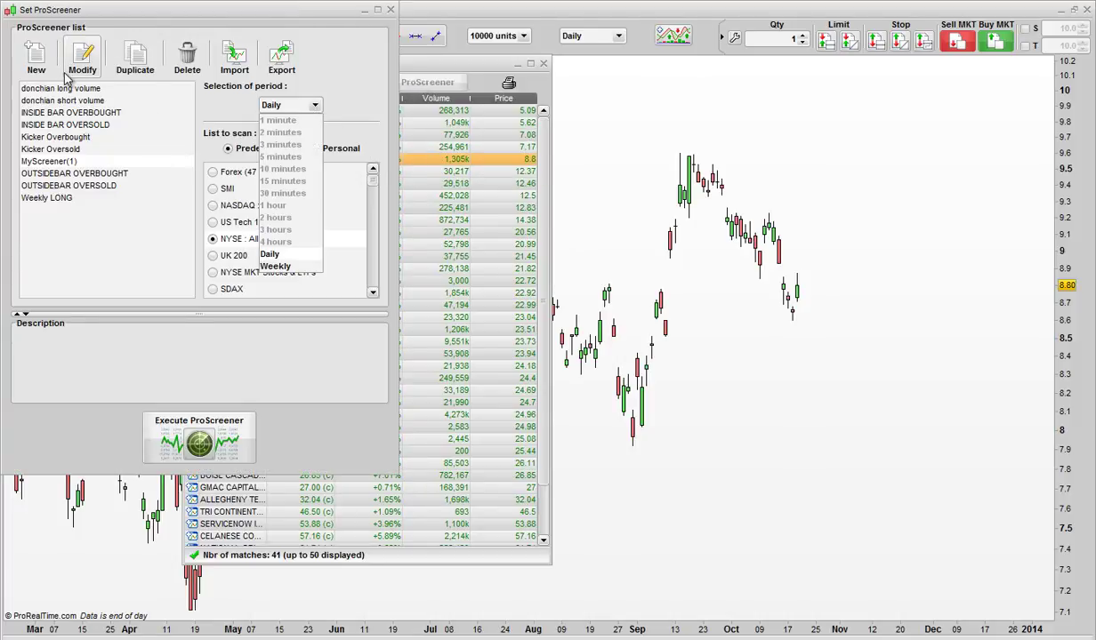
left_click(277, 267)
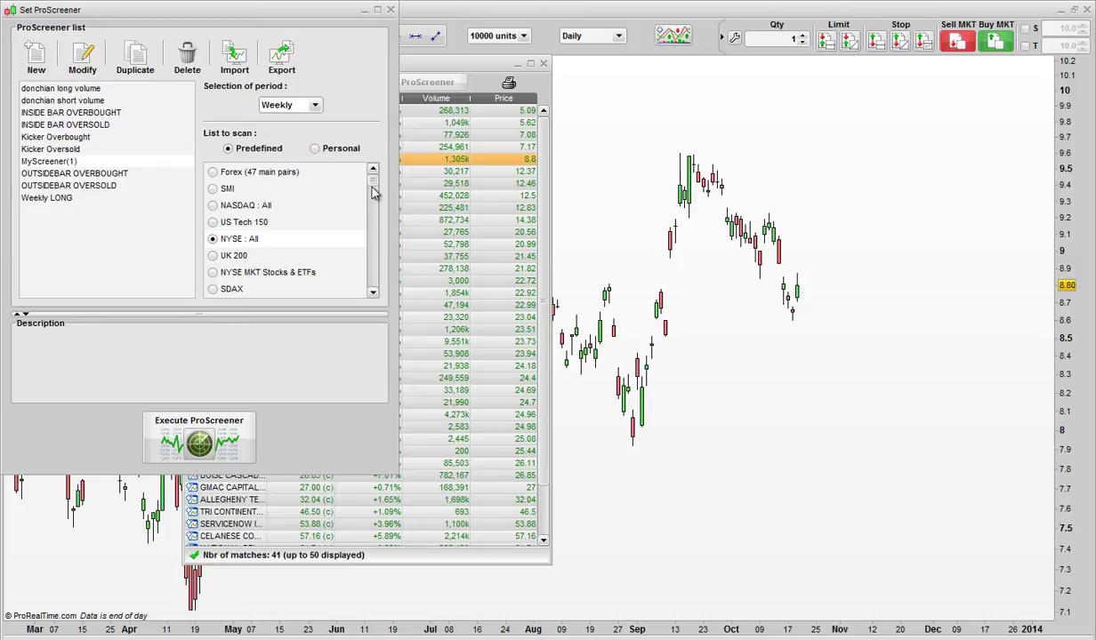
scroll(374, 194, "down", 3)
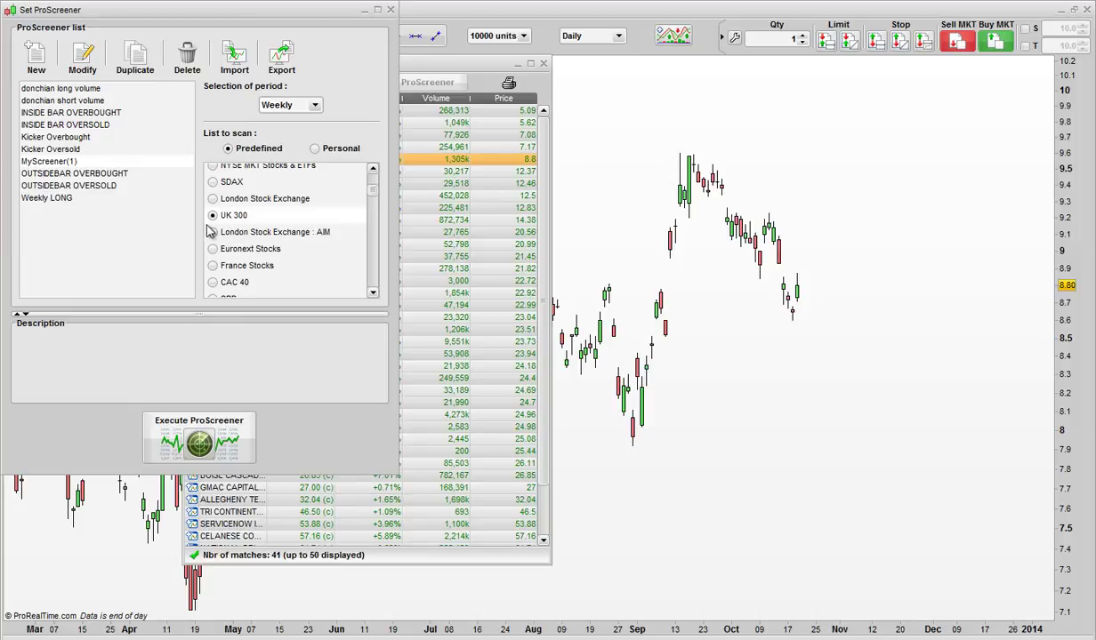
Run the weekly UK 300 scan and review the WEIR GRP., KAZAKHMYS and G4S weekly charts
left_click(253, 436)
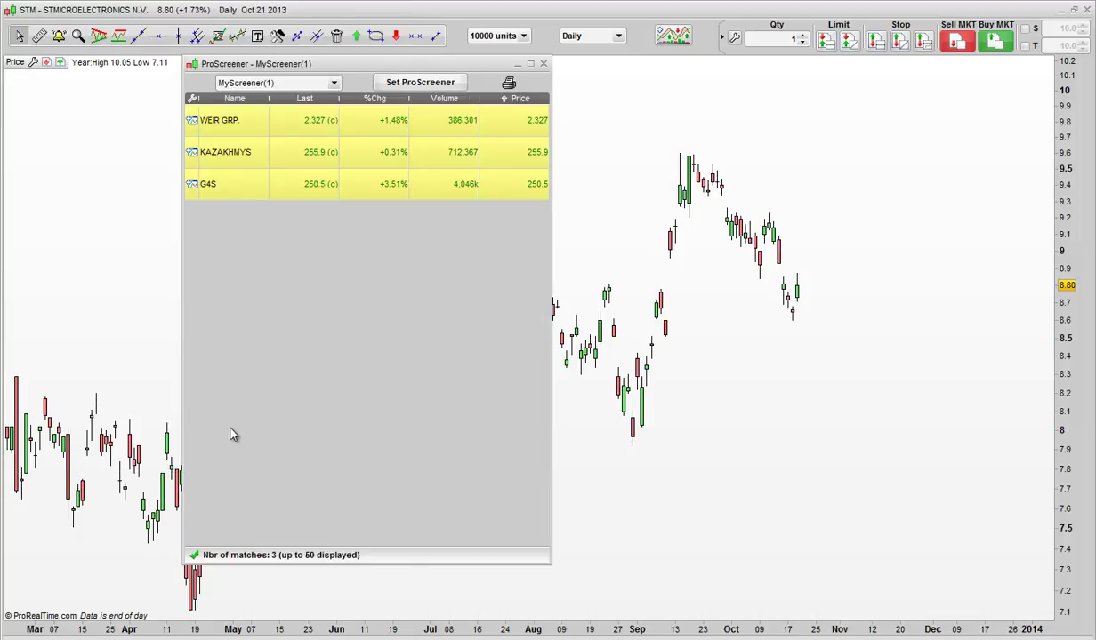
left_click(231, 122)
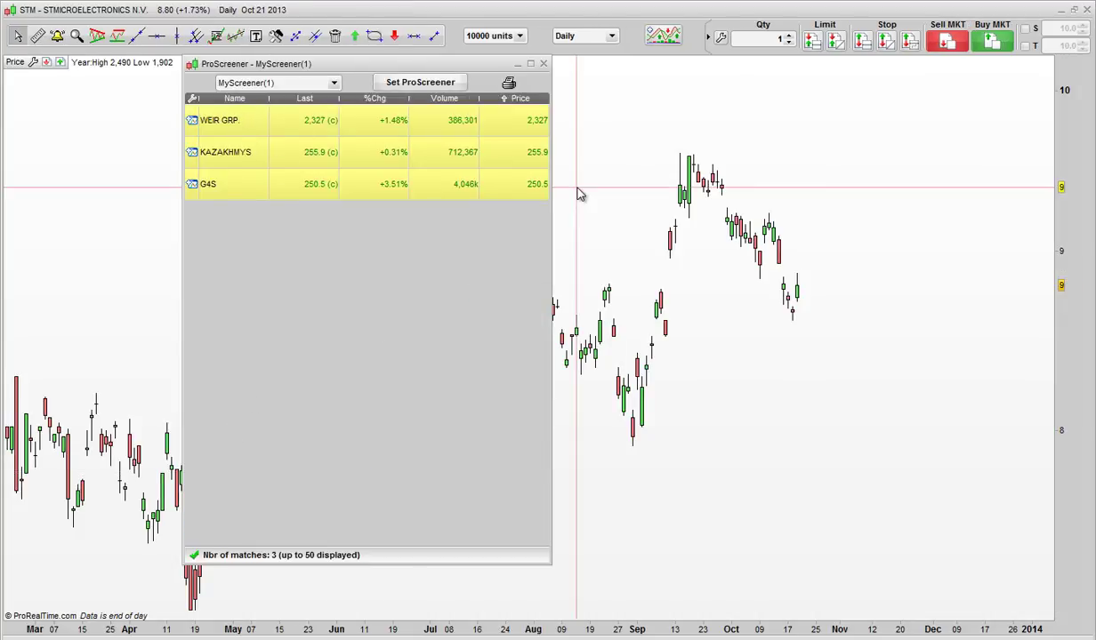
scroll(747, 234, "up", 3)
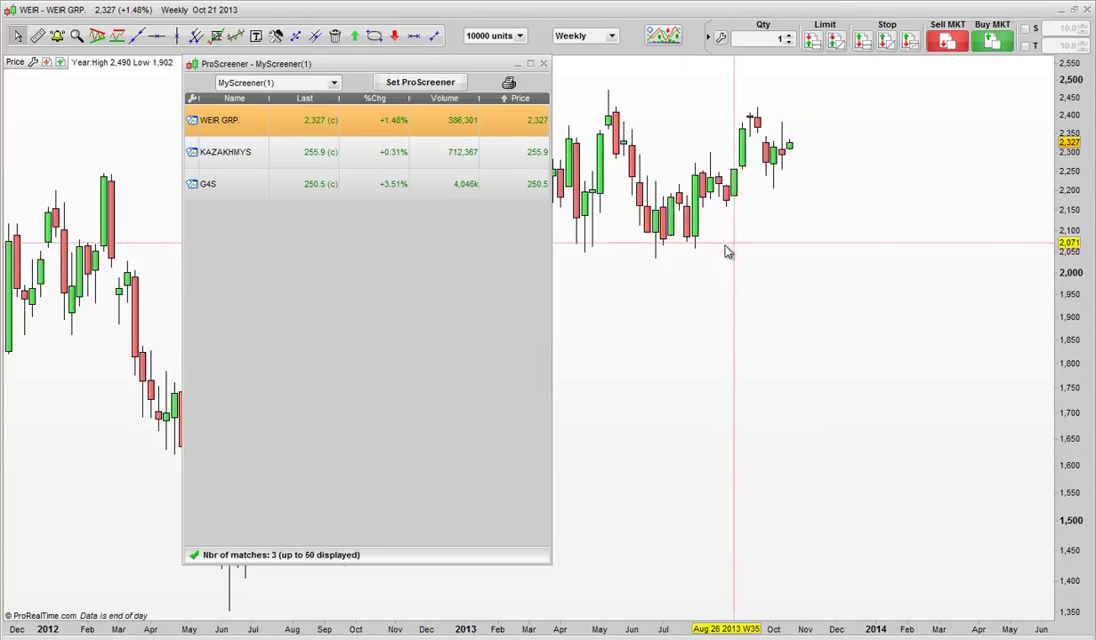
scroll(724, 249, "down", 2)
key("Down")
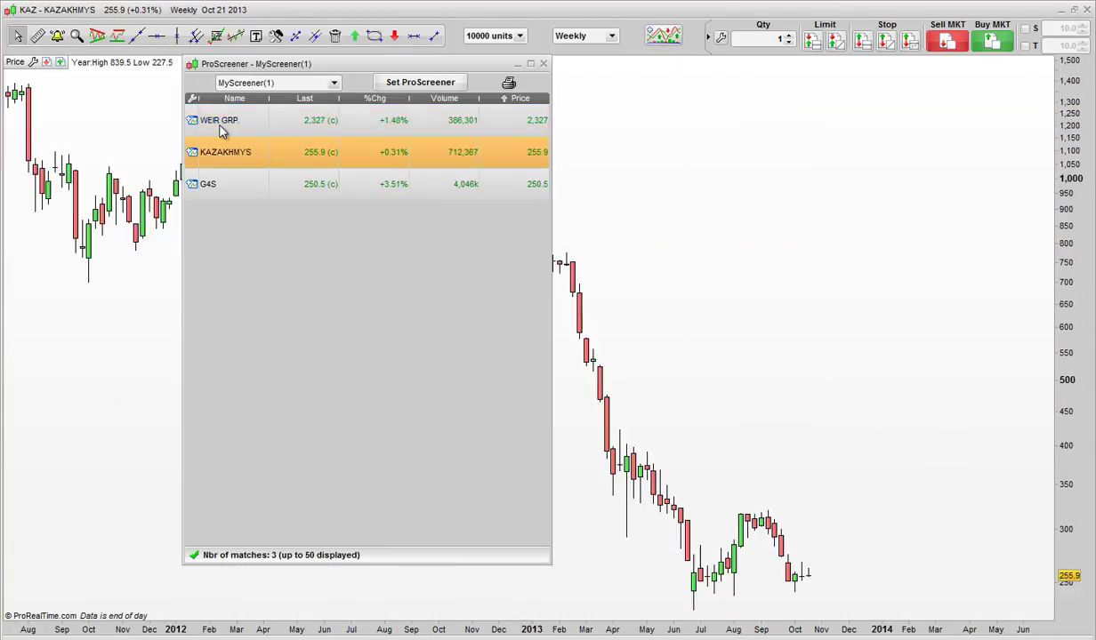
key("Down")
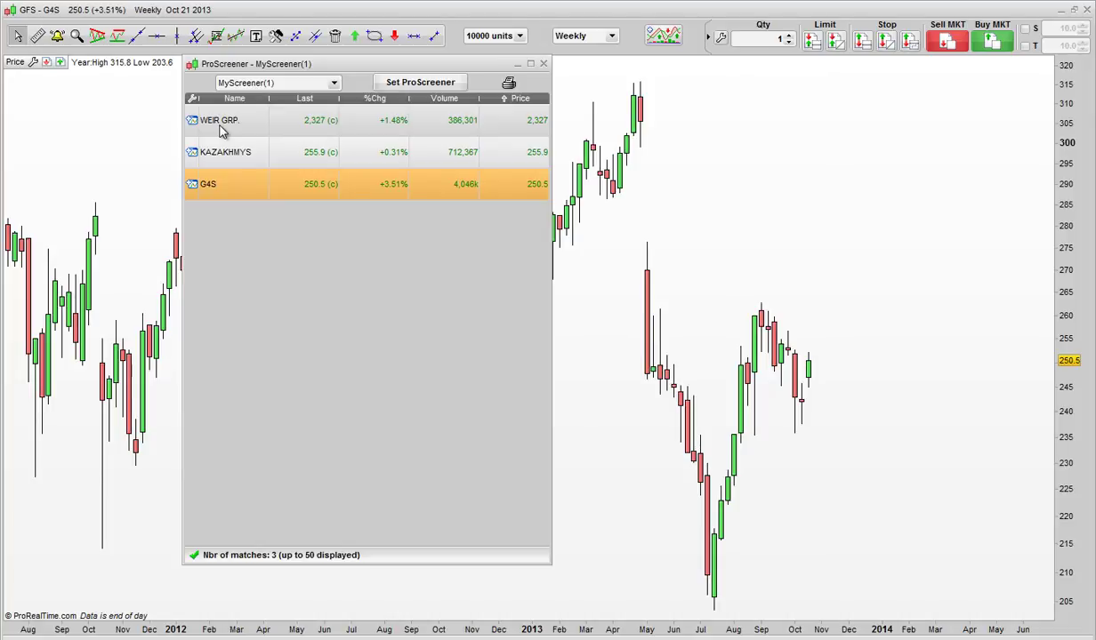
key("Up")
key("Up")
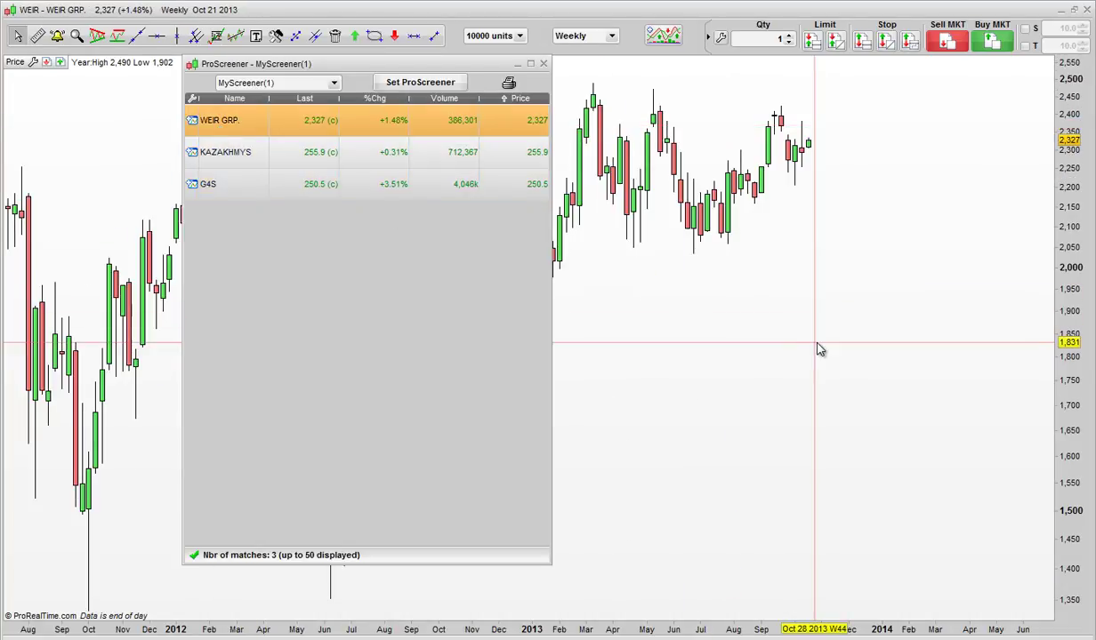
scroll(783, 330, "down", 1)
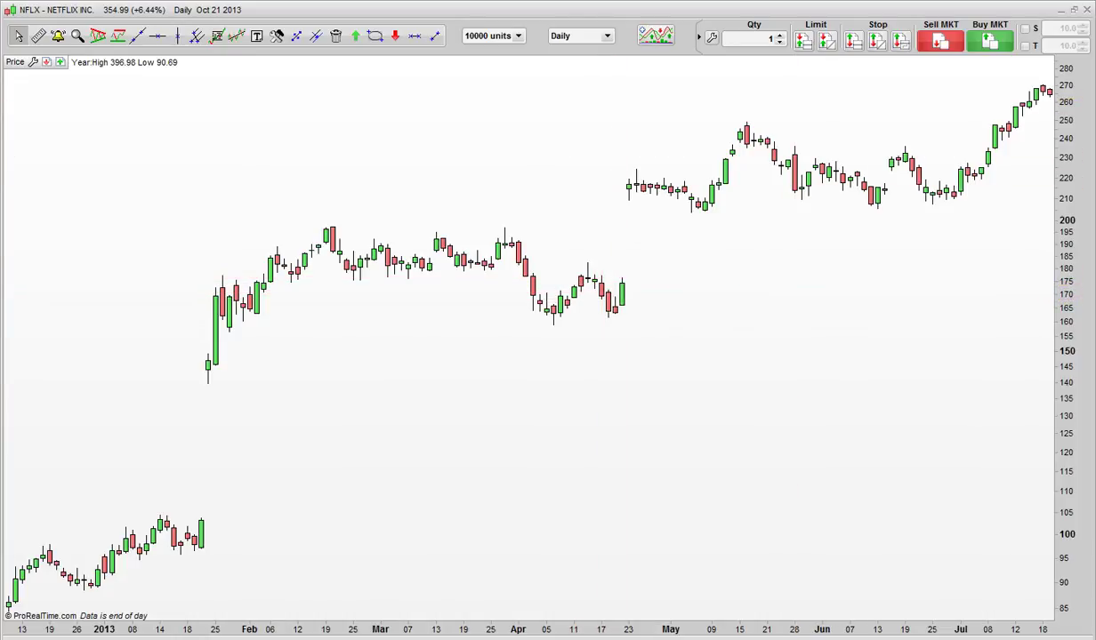
Pan the Netflix daily chart forward and back in time across its price gaps
scroll(788, 469, "down", 3)
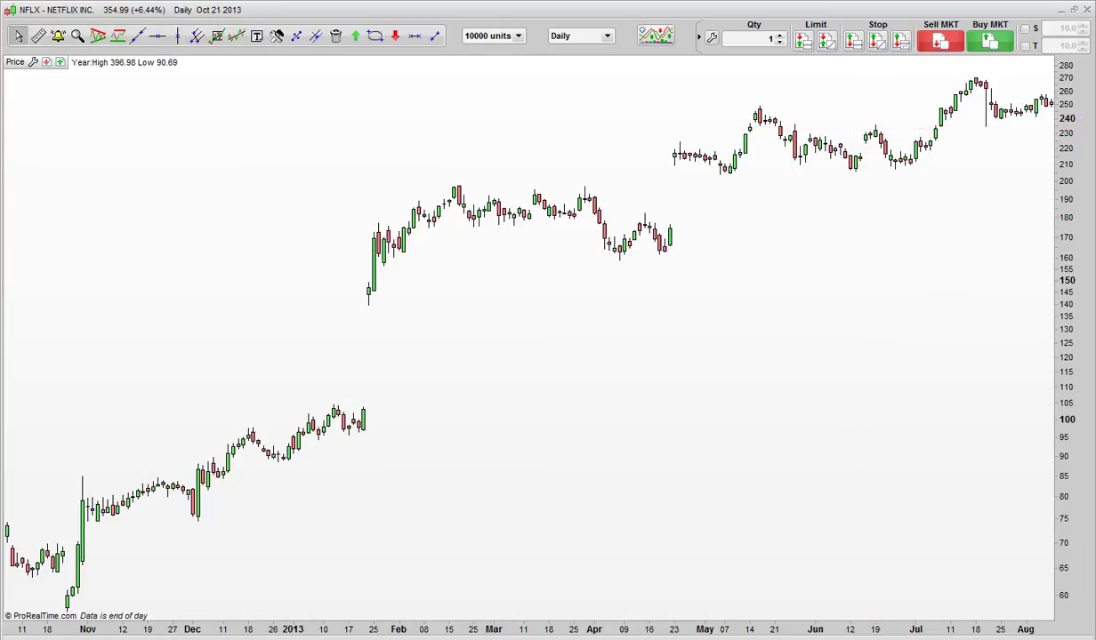
key("Right")
key("Right")
key("Right")
key("Right")
key("Right")
key("Right")
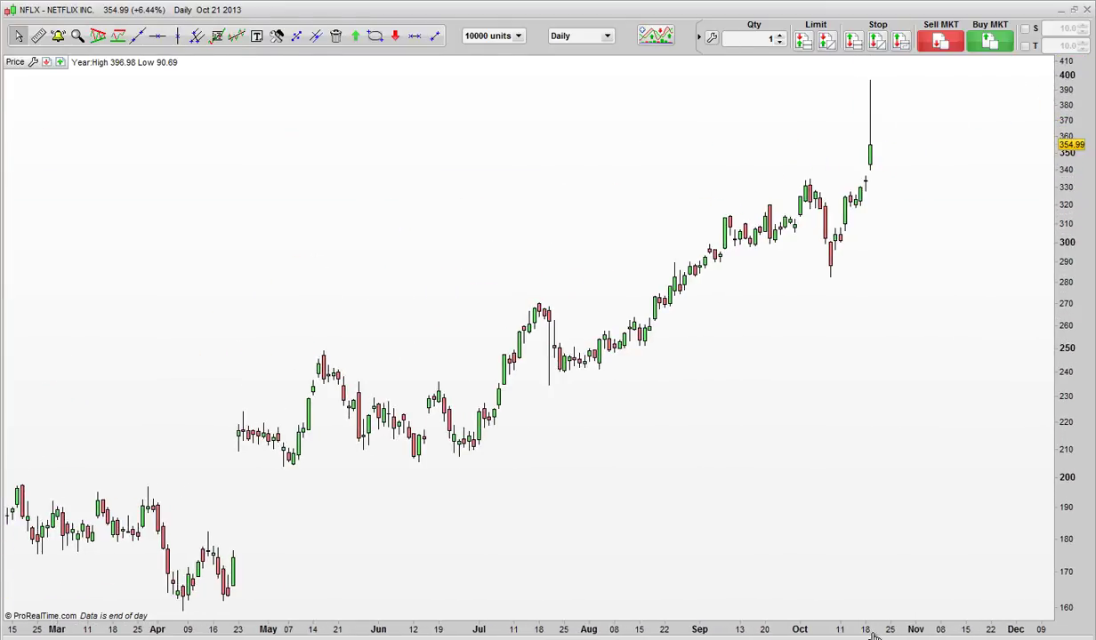
key("Left")
key("Left")
key("Left")
key("Left")
key("Left")
key("Left")
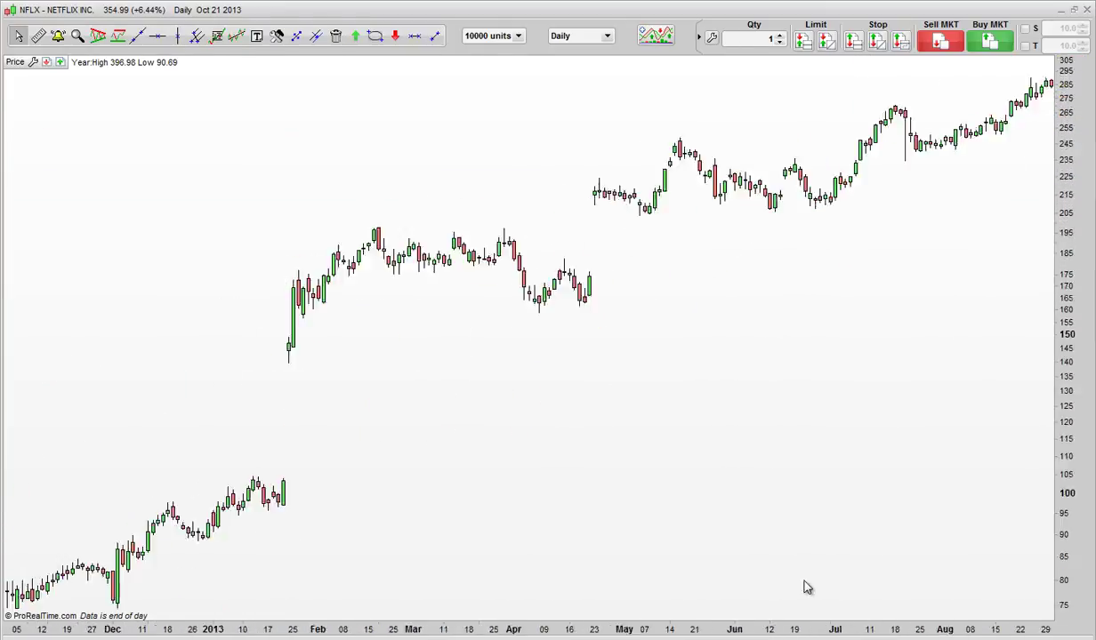